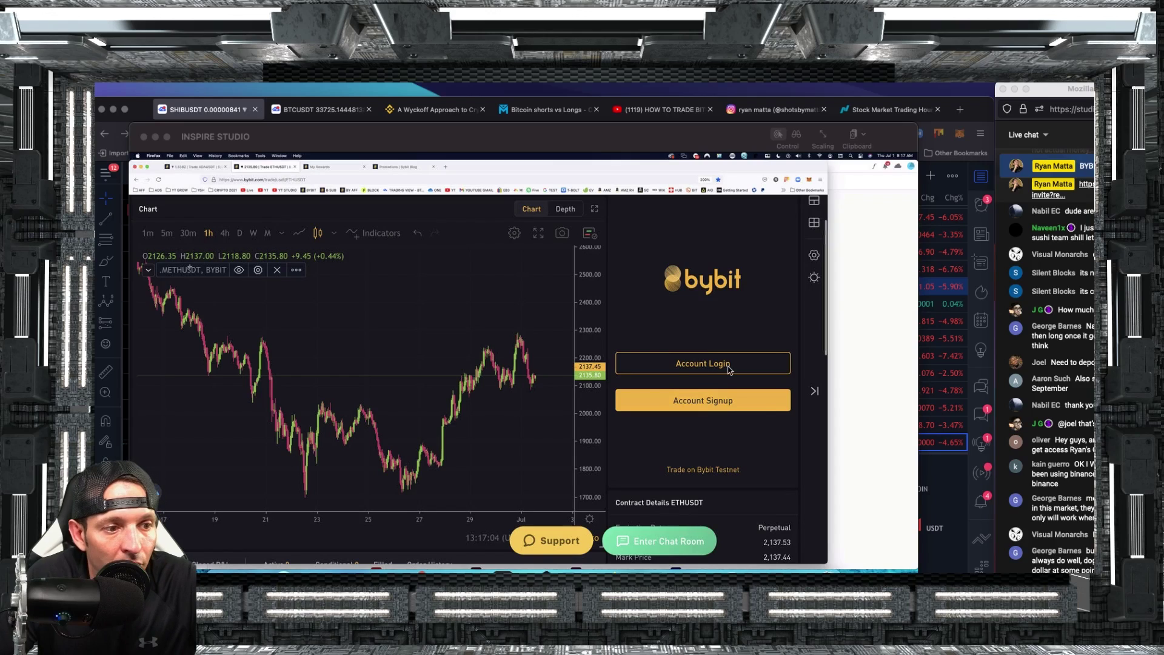
# Enlarge the studio window and open the testnet BTCUSDT perpetual page via 'Trade on Bybit Testnet'.
pyautogui.click(916, 143)
pyautogui.moveTo(917, 140); pyautogui.dragTo(989, 119)
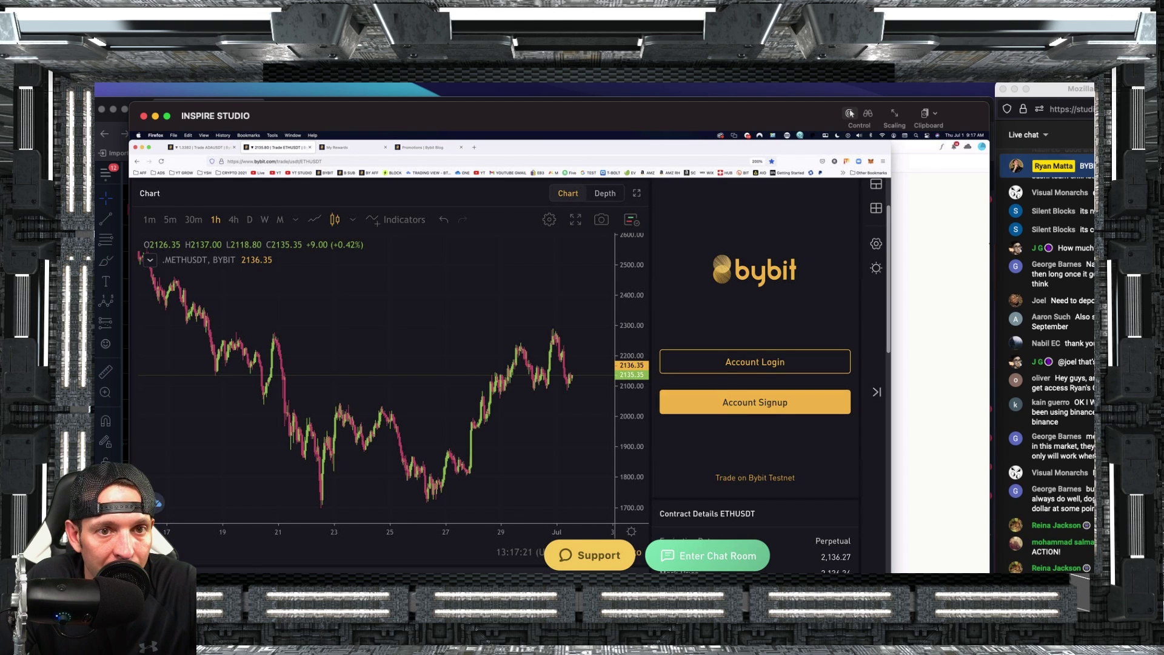
pyautogui.press('super+Tab')
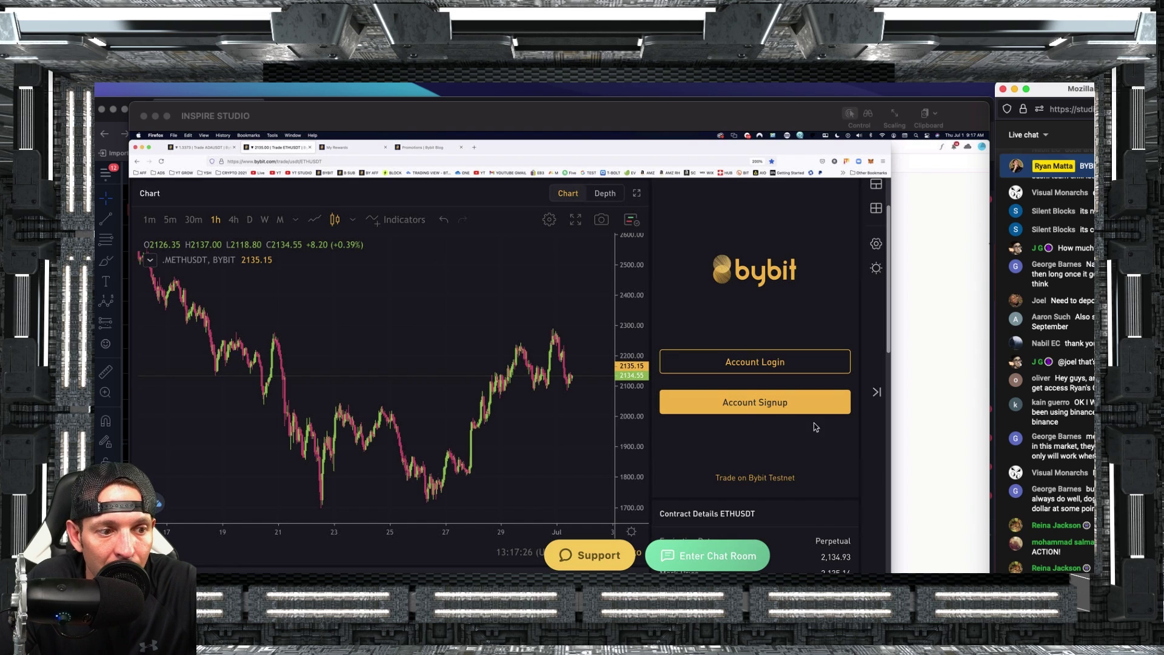
pyautogui.scroll(-1, 793, 501)
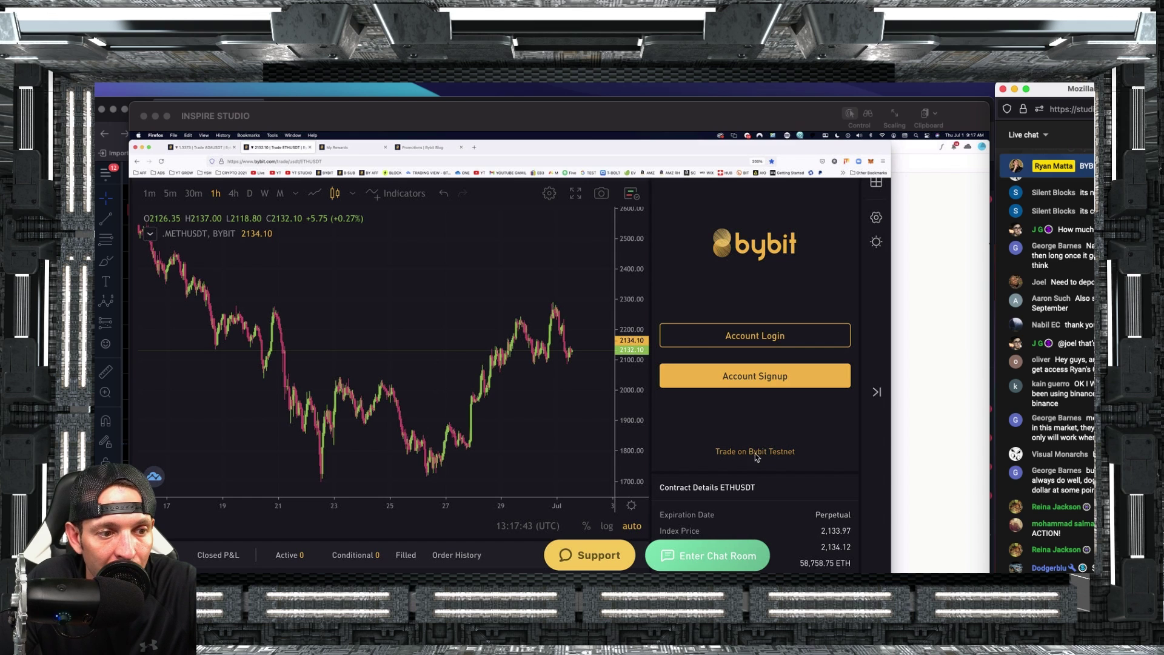
pyautogui.click(737, 451)
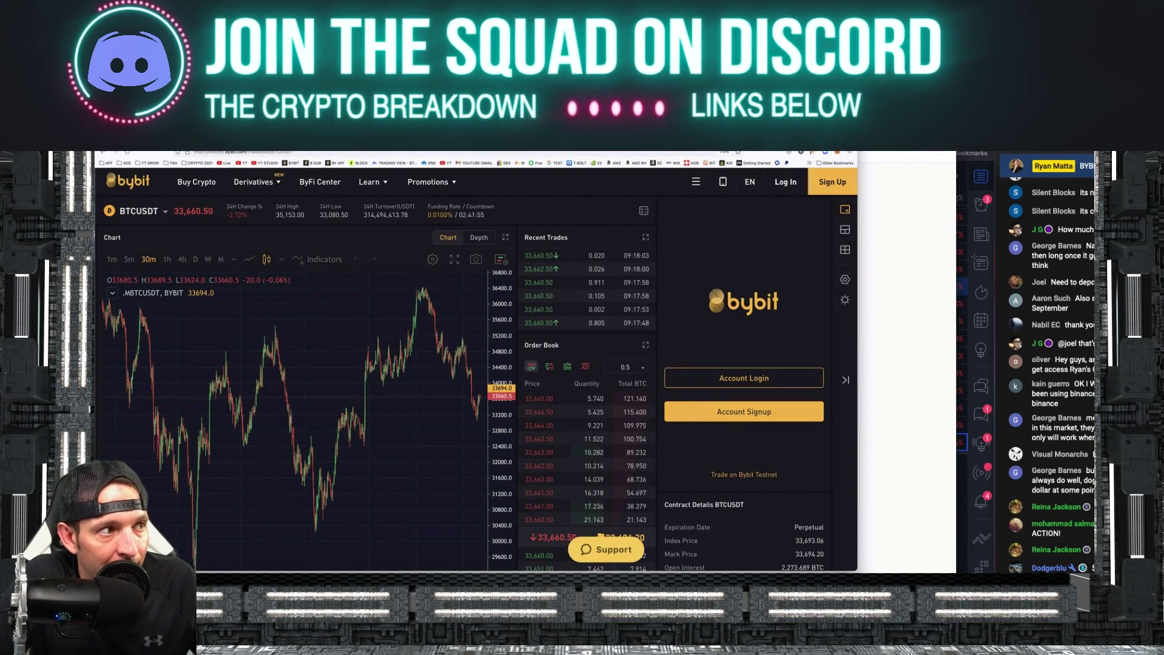
# Sign in to the Bybit testnet account and resize the studio window over the trading page.
pyautogui.moveTo(452, 99); pyautogui.dragTo(490, 100)
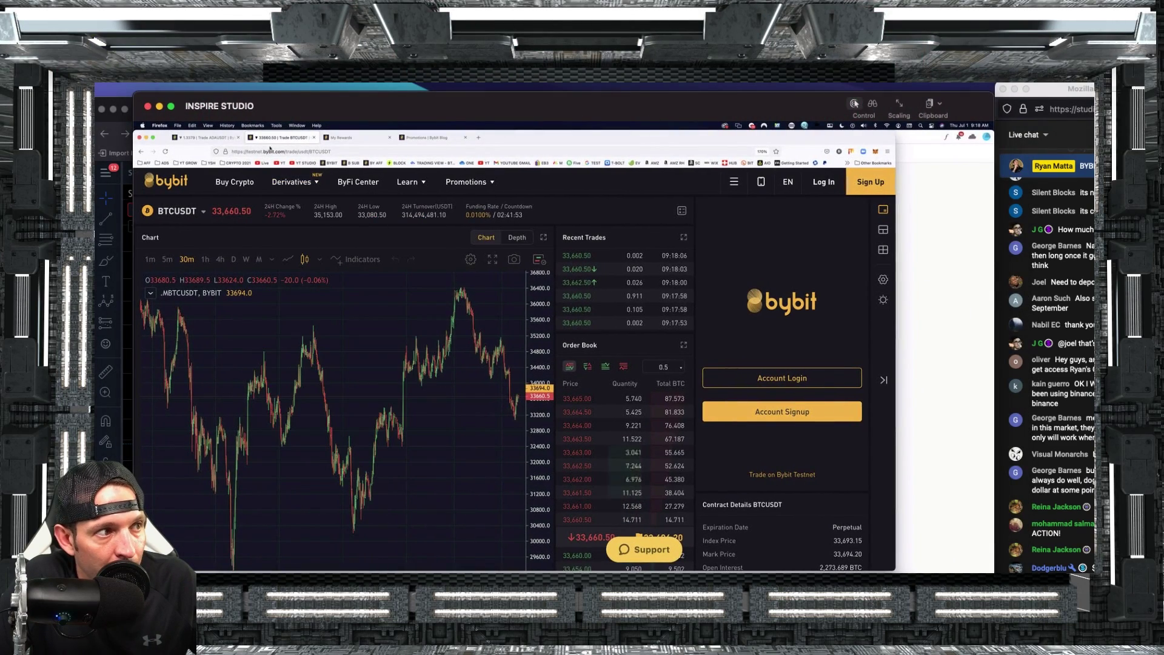
pyautogui.click(255, 152)
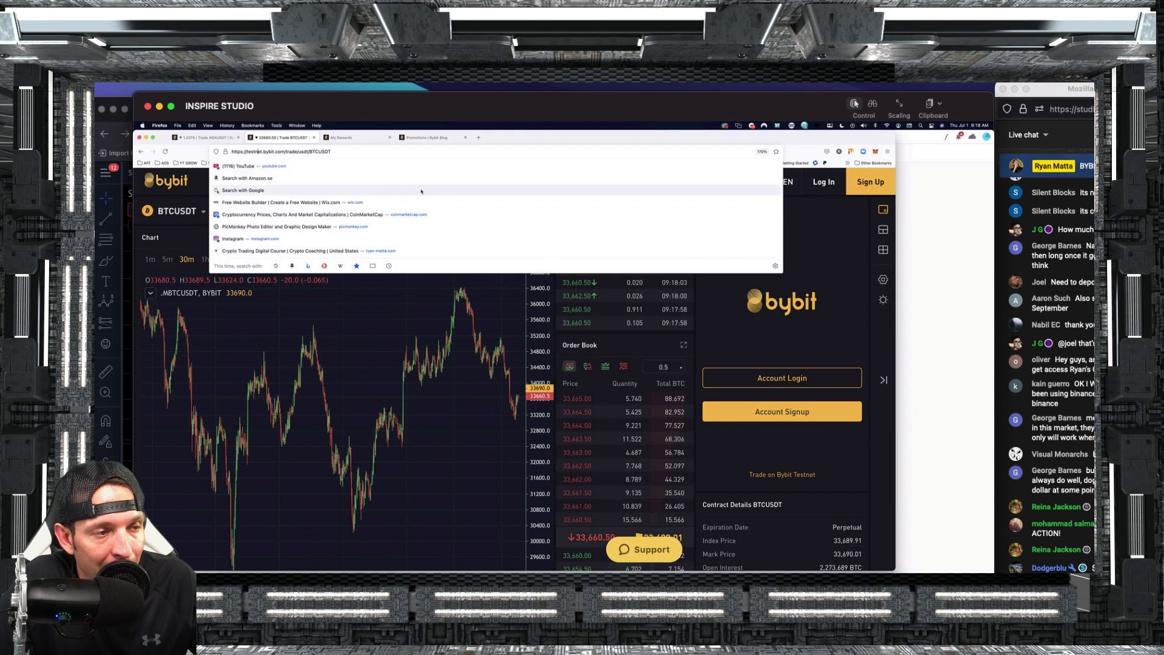
pyautogui.click(836, 471)
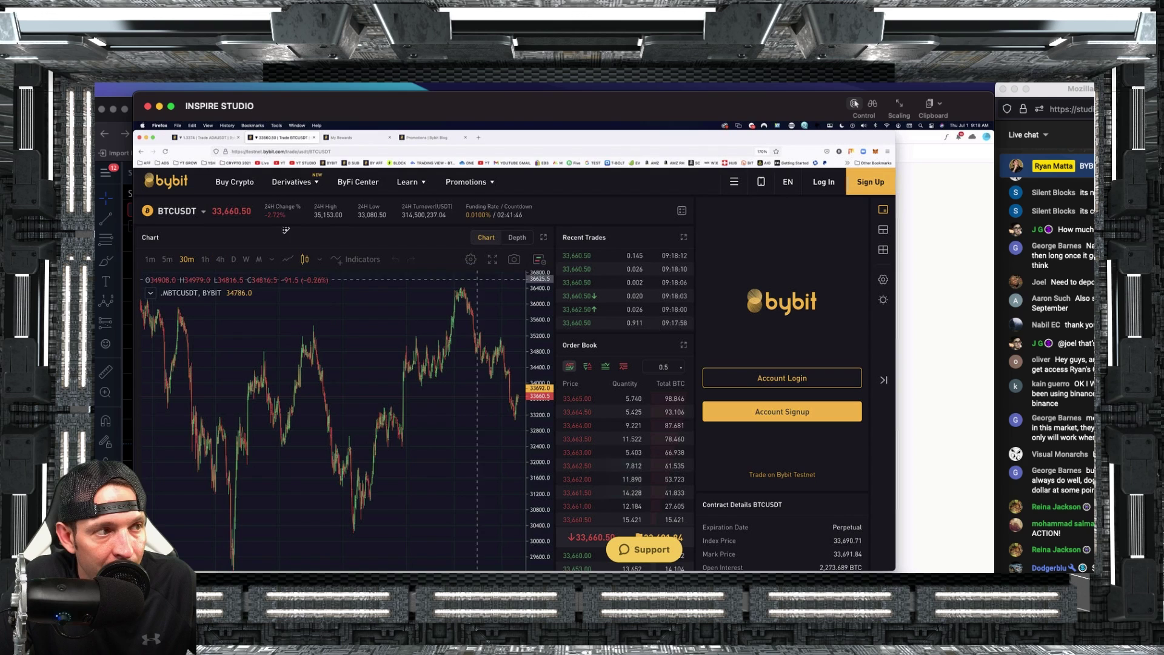
pyautogui.click(257, 152)
pyautogui.click(793, 377)
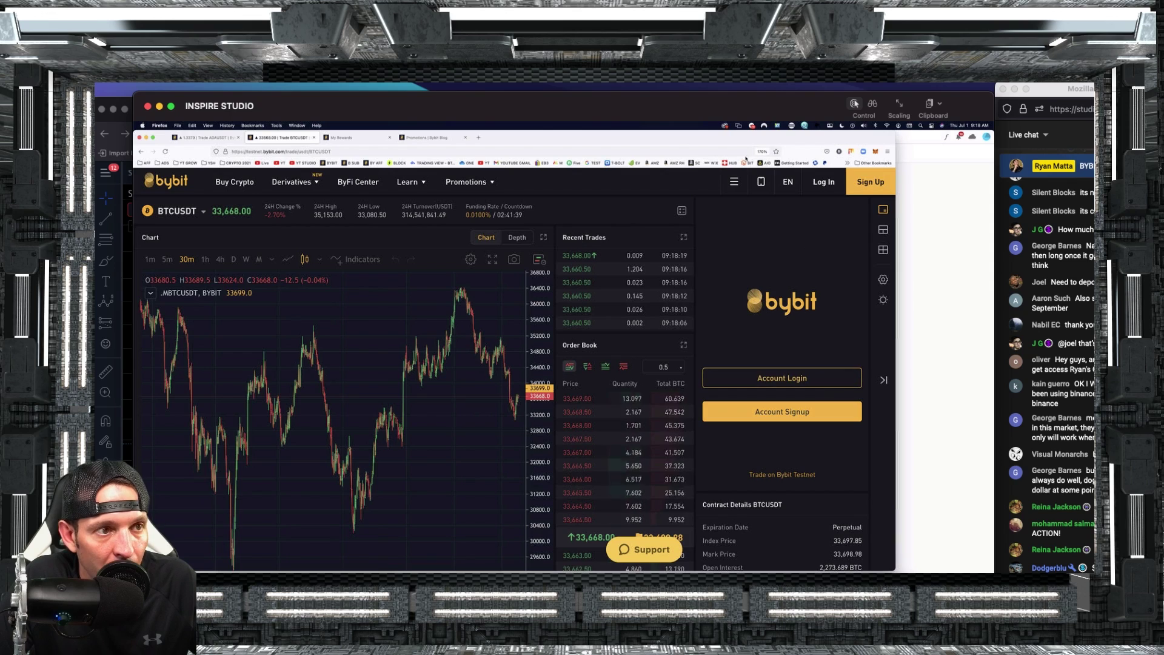
pyautogui.moveTo(624, 108); pyautogui.dragTo(594, 112)
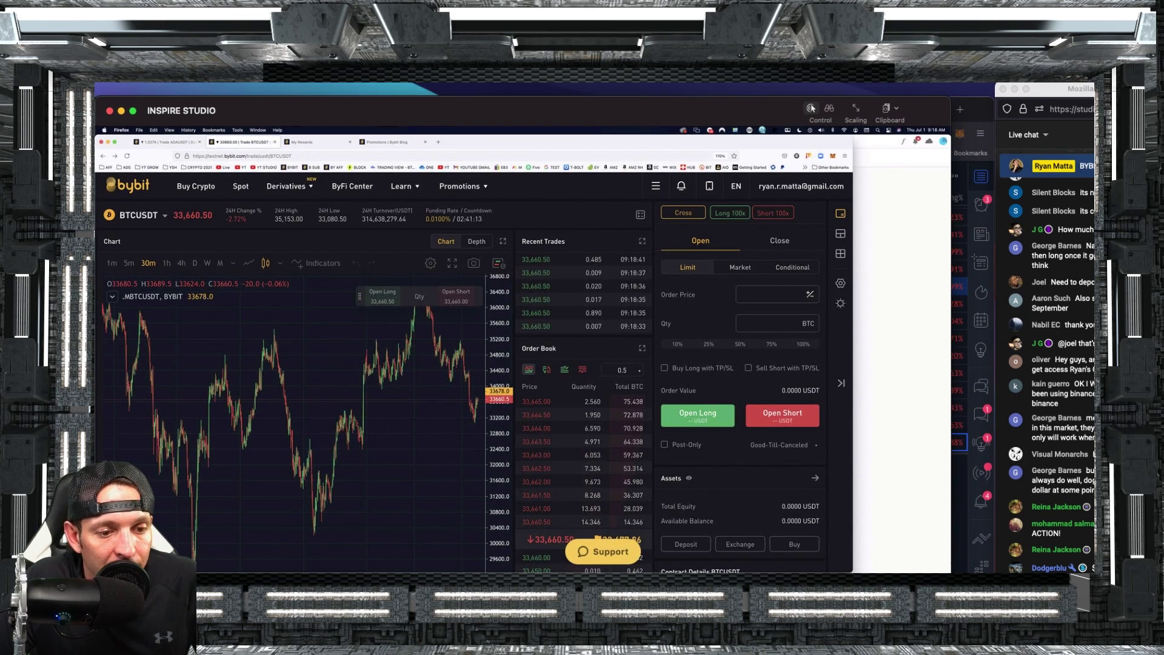
pyautogui.moveTo(667, 97)
pyautogui.mouseDown()
pyautogui.moveTo(689, 91)
pyautogui.moveTo(671, 85)
pyautogui.mouseUp()
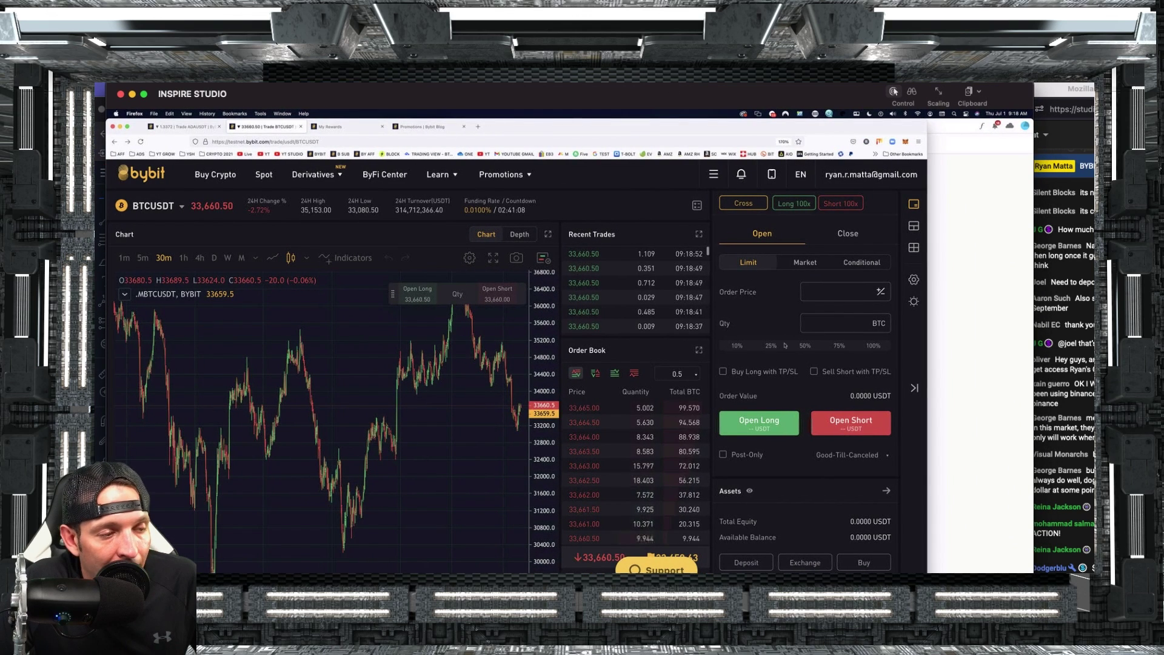
# Open Spot trading in a new tab and switch the market to ETH/USDT.
pyautogui.click(264, 176)
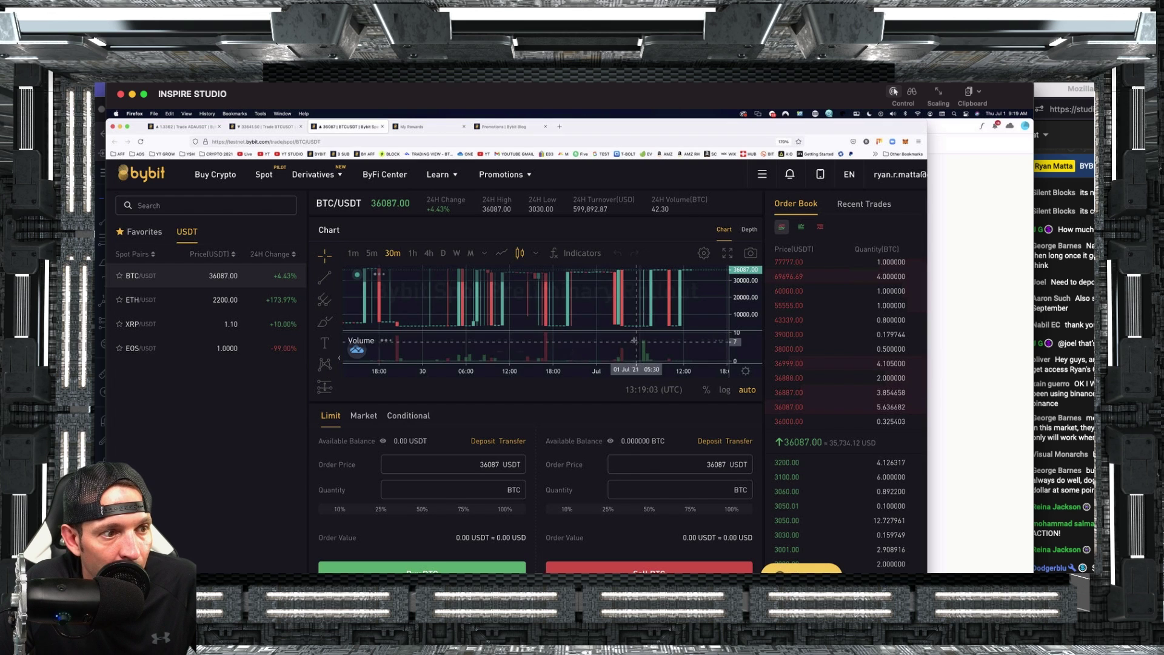
pyautogui.click(138, 299)
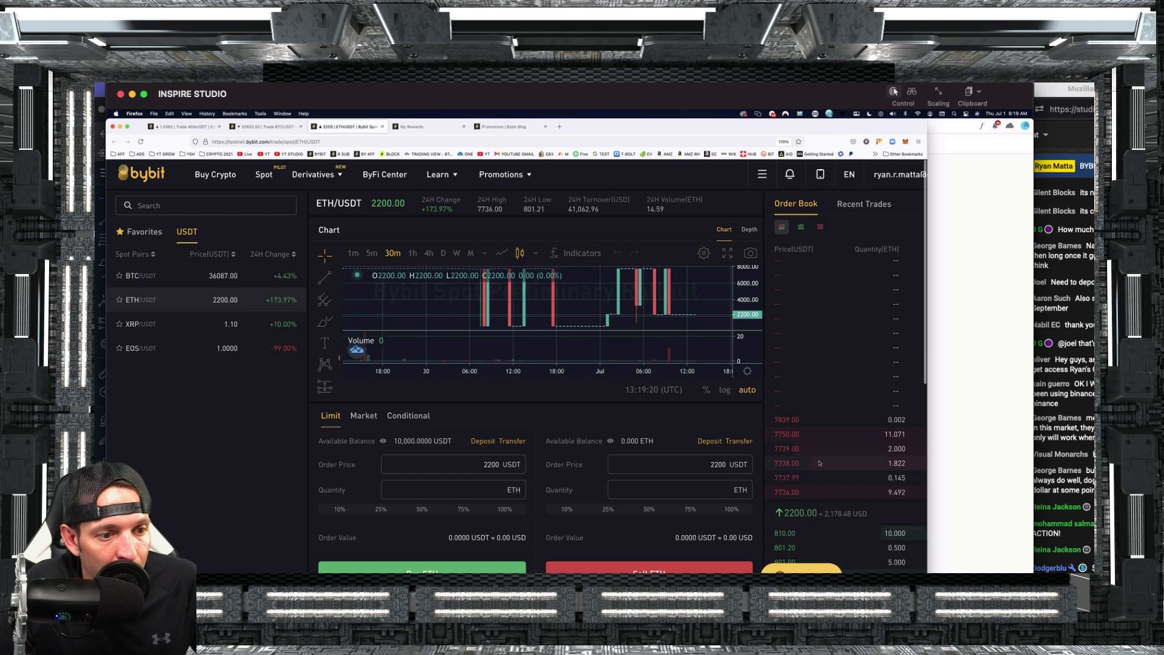
pyautogui.scroll(-3, 819, 463)
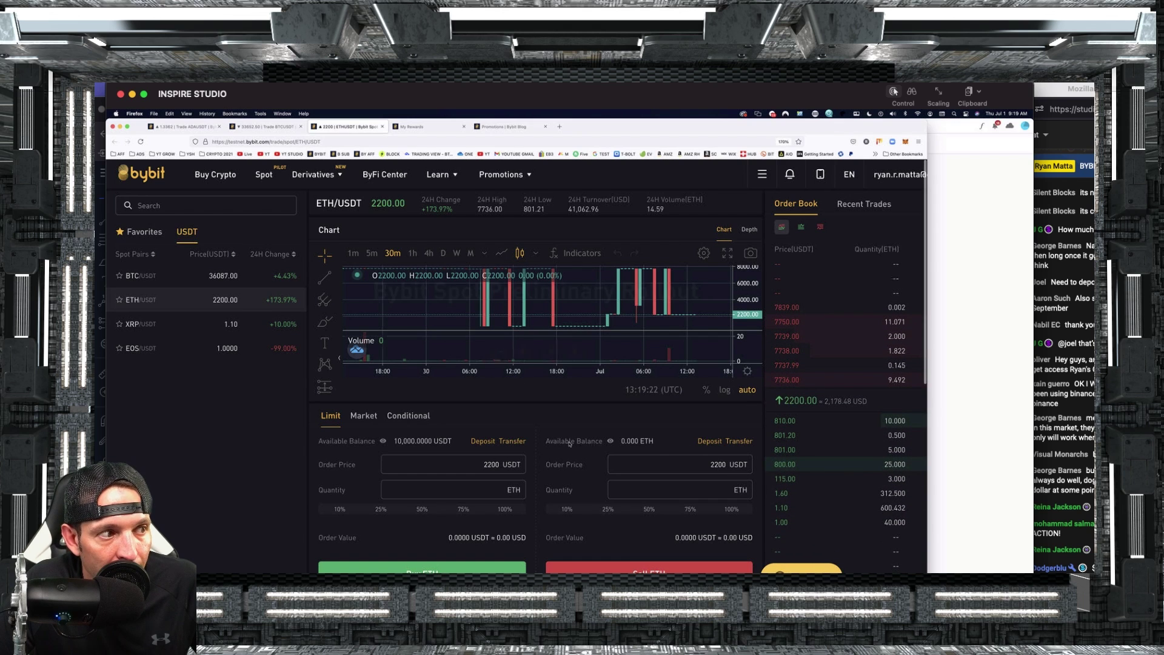
pyautogui.moveTo(335, 180)
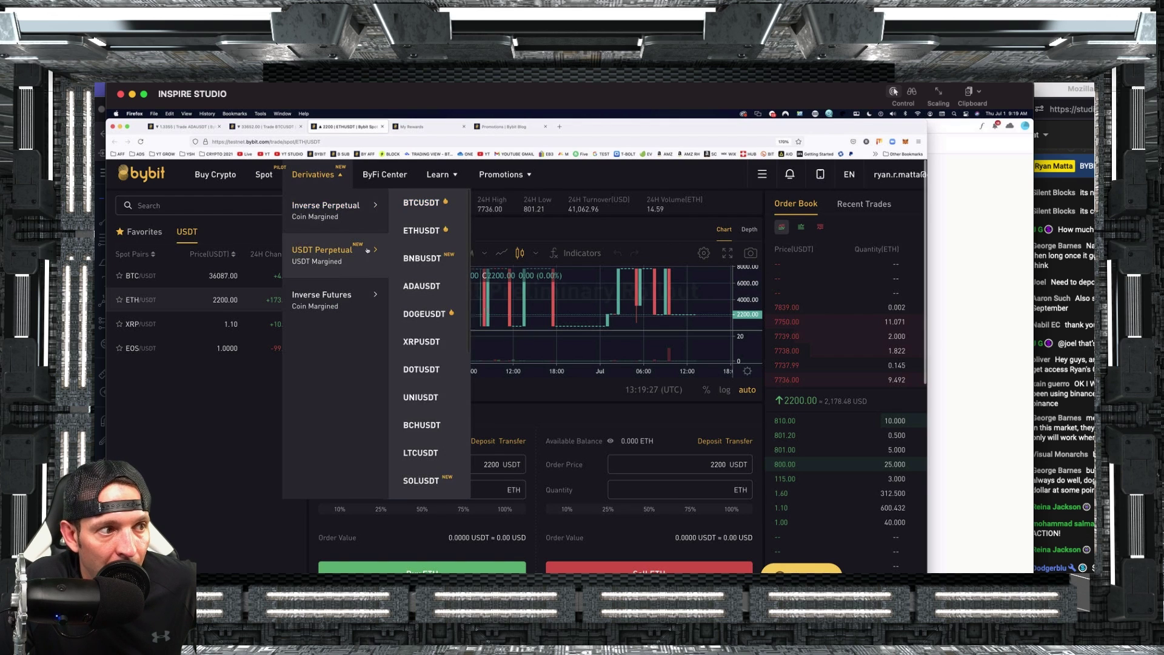
pyautogui.moveTo(361, 268)
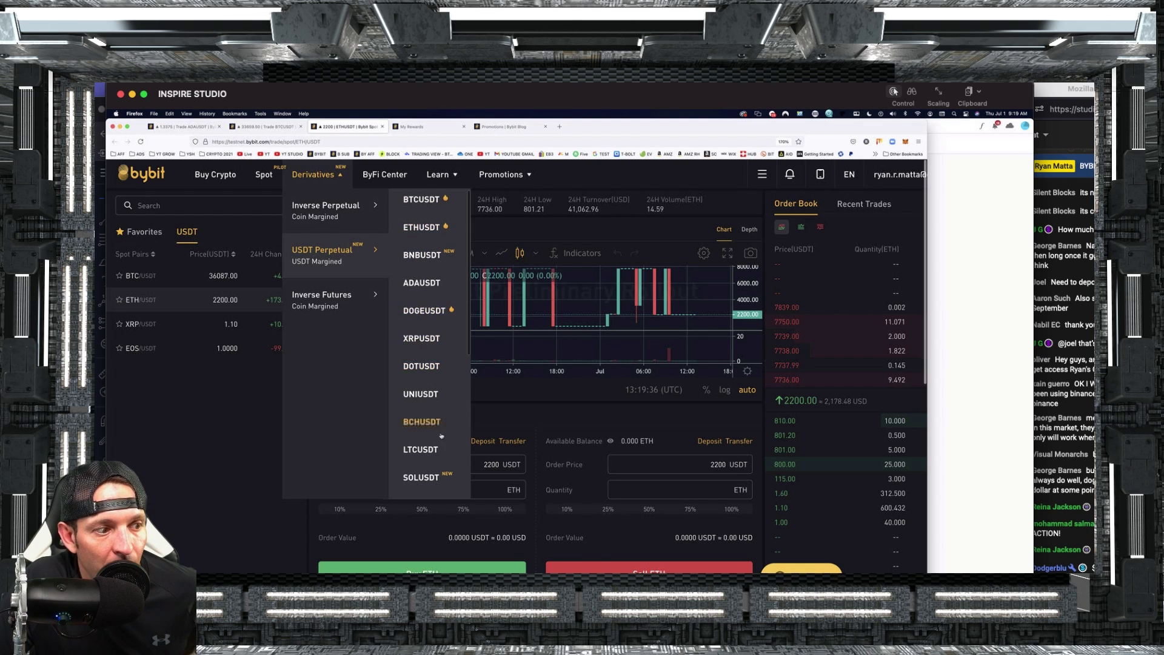
pyautogui.scroll(-5, 424, 382)
pyautogui.scroll(-3, 425, 382)
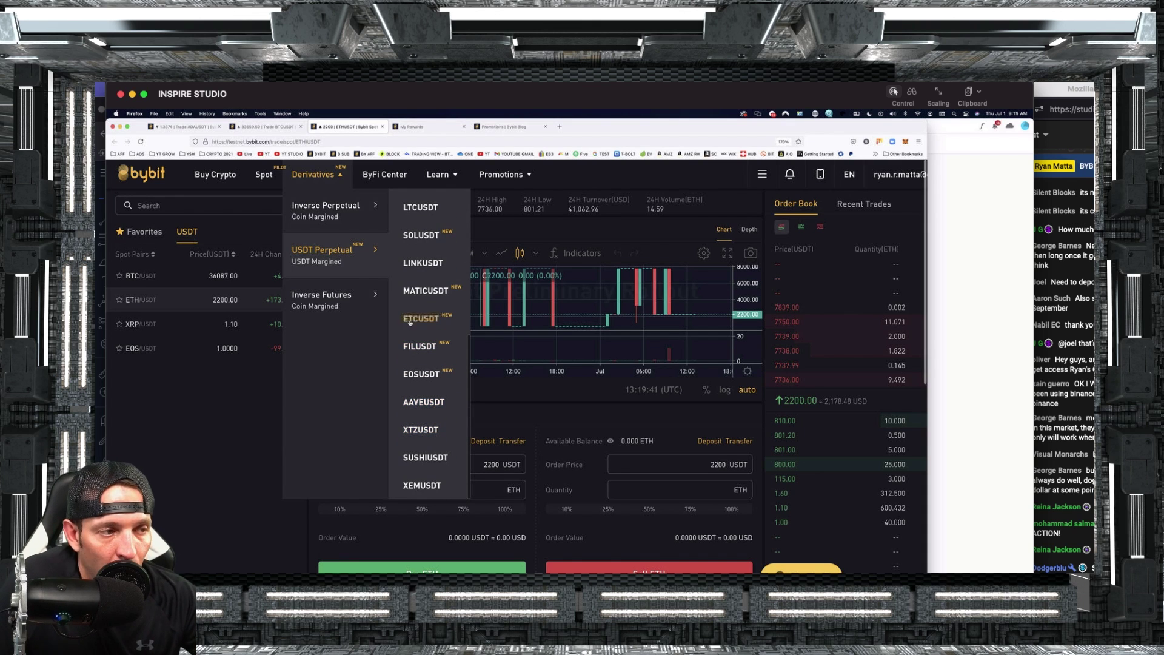
pyautogui.scroll(8, 424, 339)
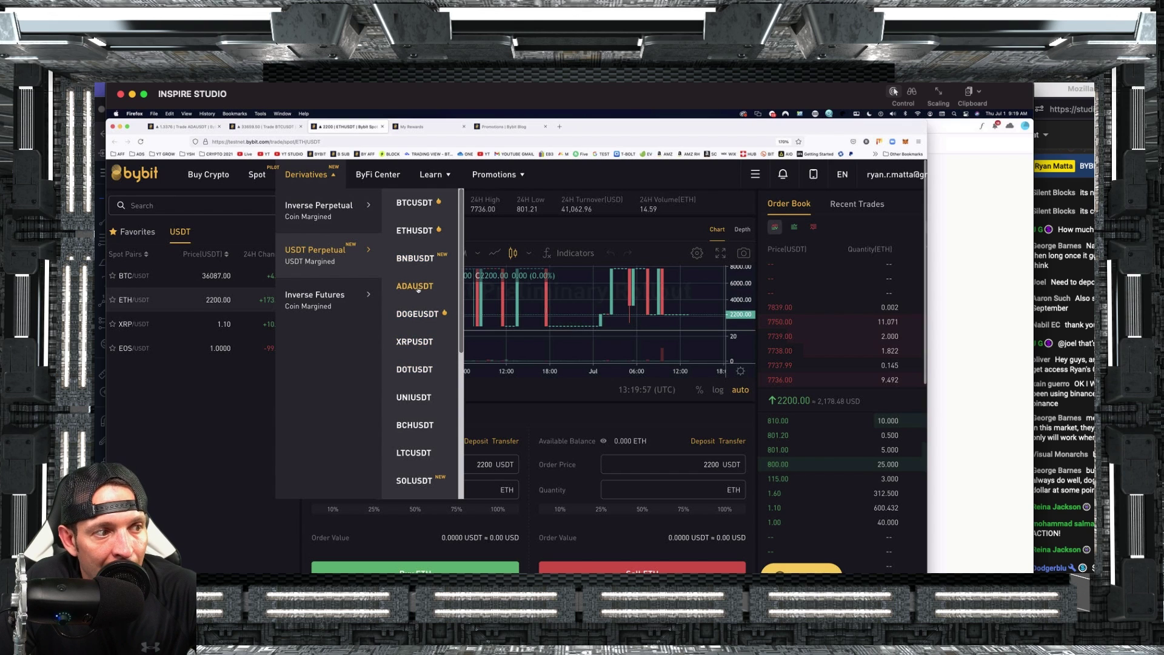
pyautogui.scroll(-2, 413, 309)
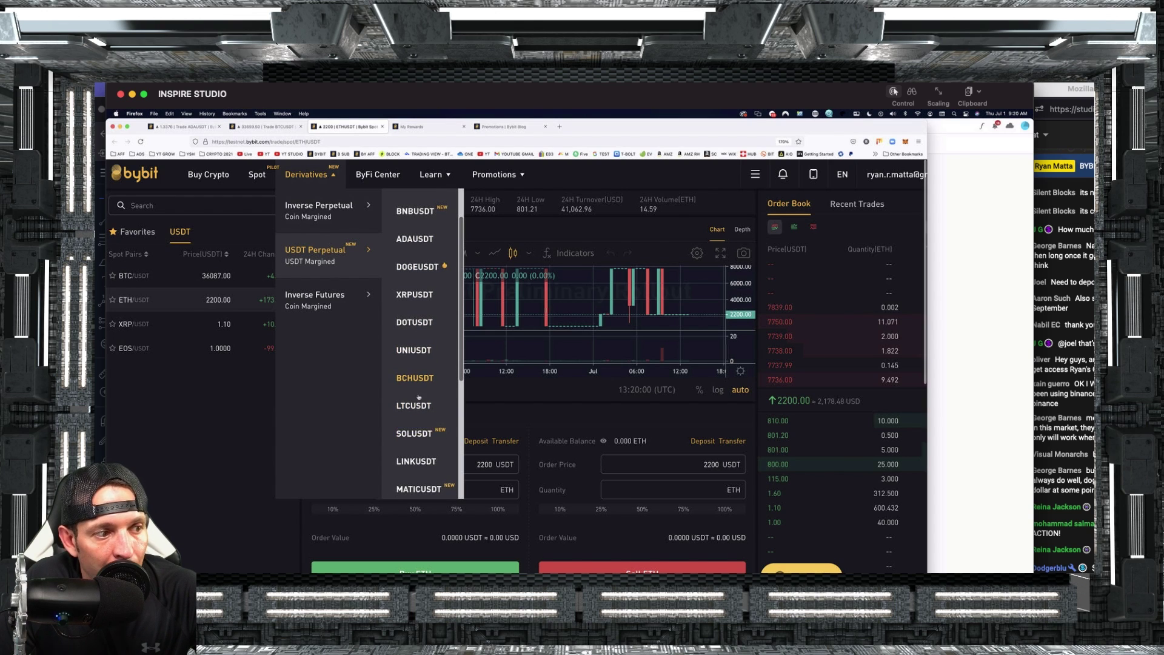
pyautogui.scroll(-4, 431, 448)
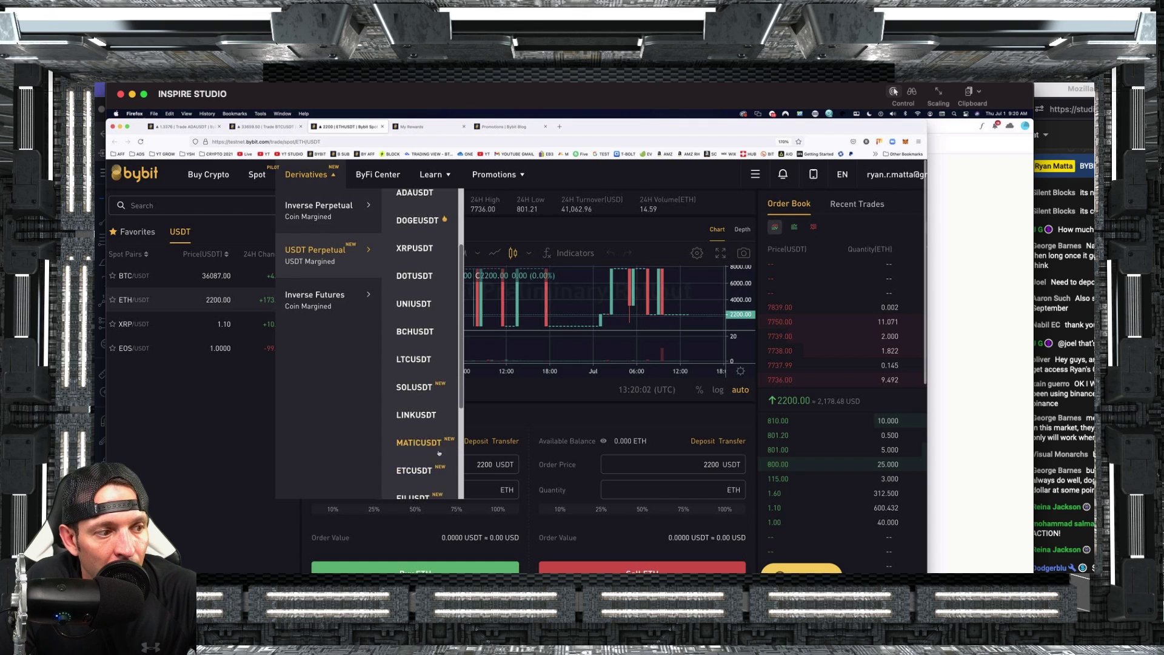
pyautogui.scroll(-3, 433, 468)
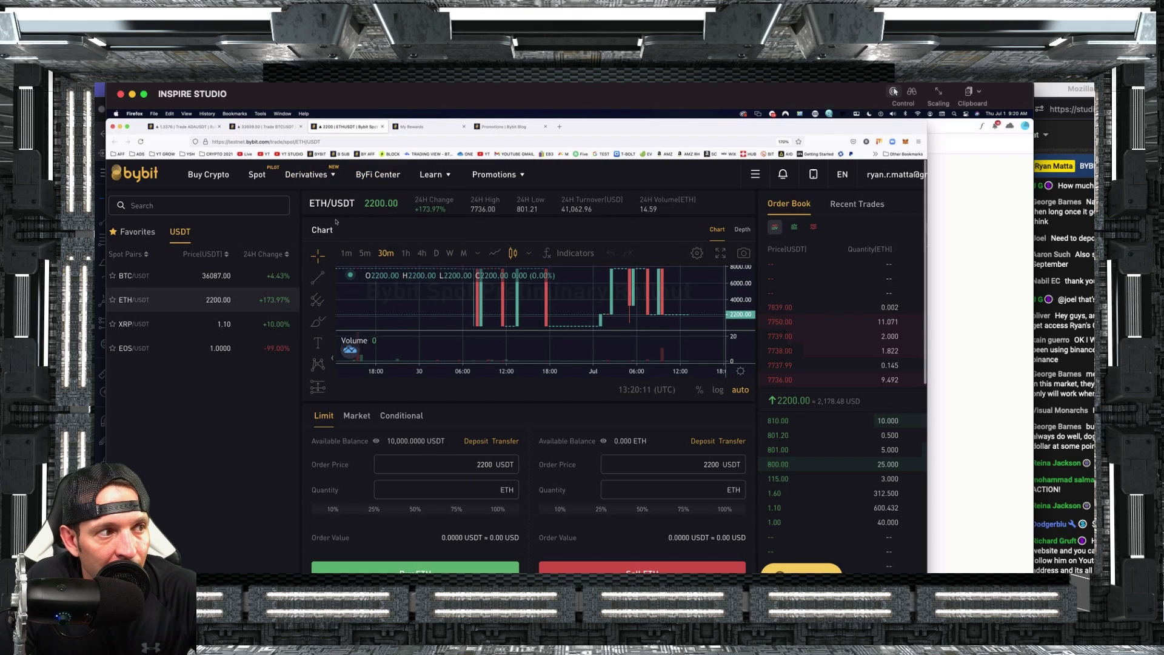
pyautogui.moveTo(321, 253)
pyautogui.scroll(-1, 435, 300)
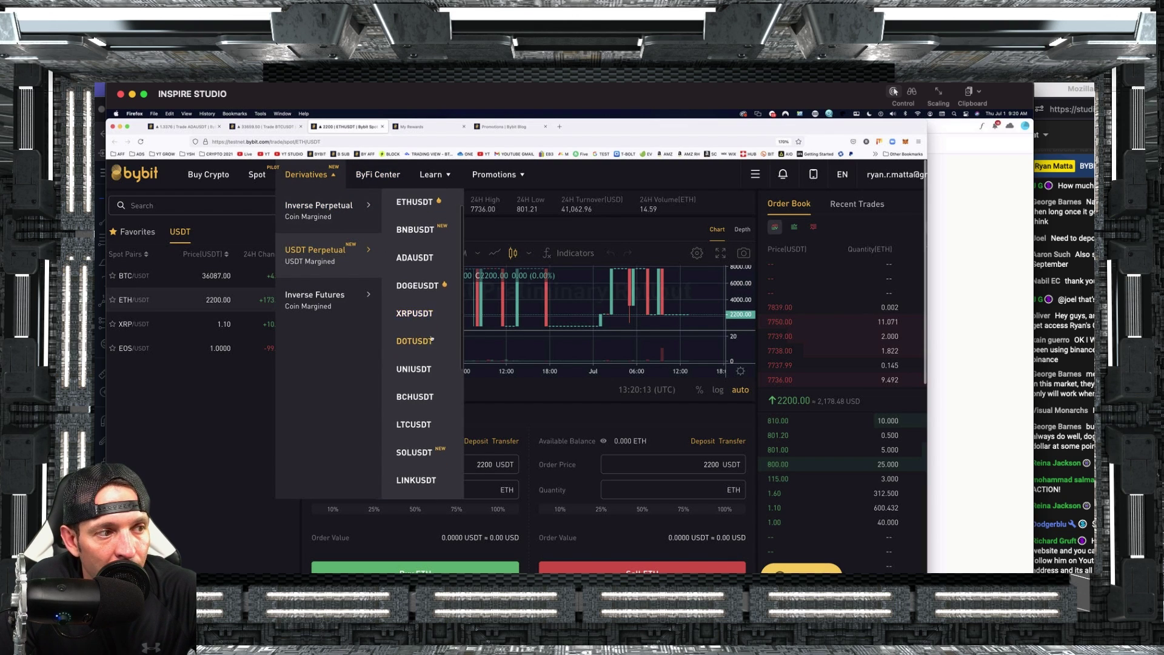
pyautogui.scroll(1, 435, 301)
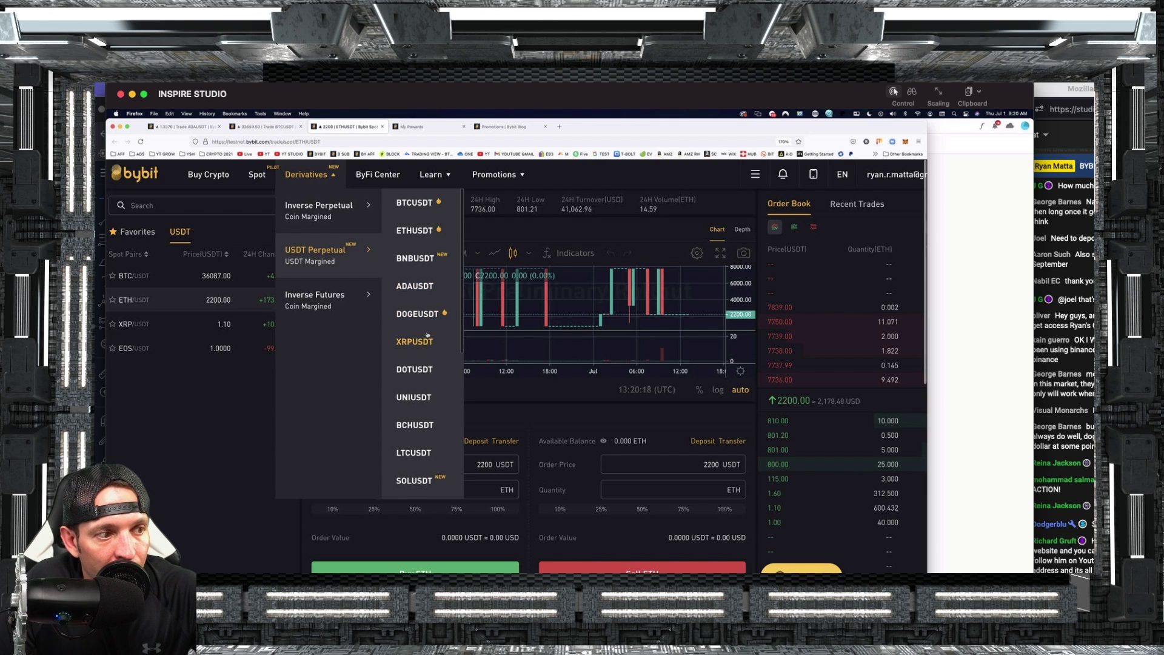
pyautogui.scroll(-2, 428, 358)
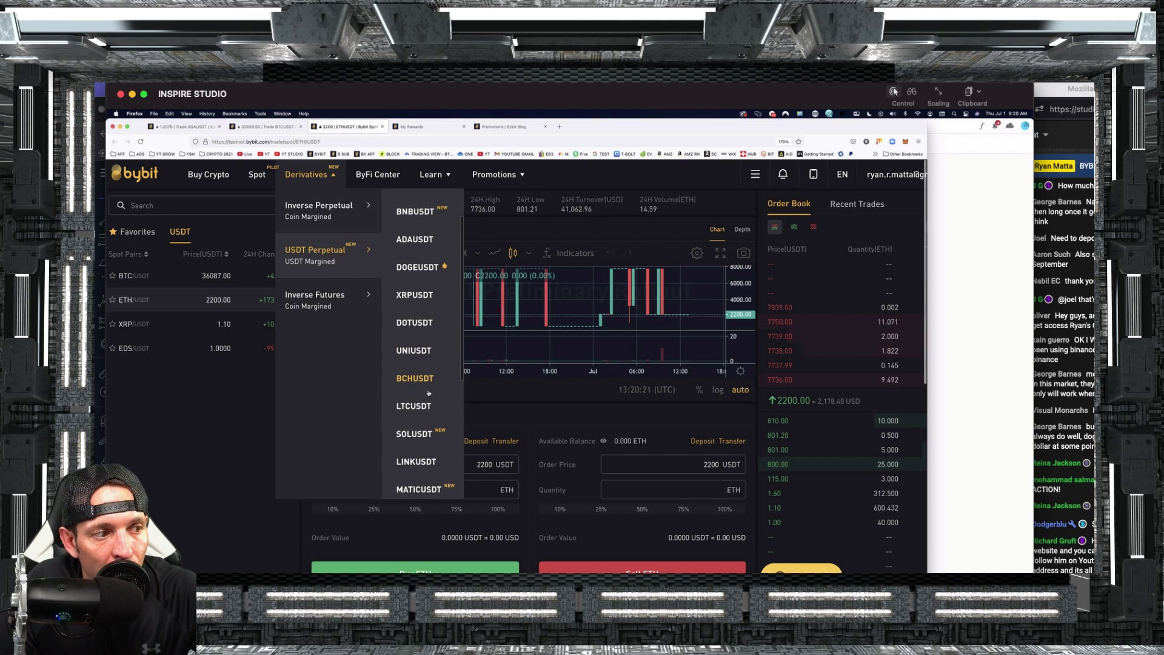
pyautogui.scroll(-3, 426, 439)
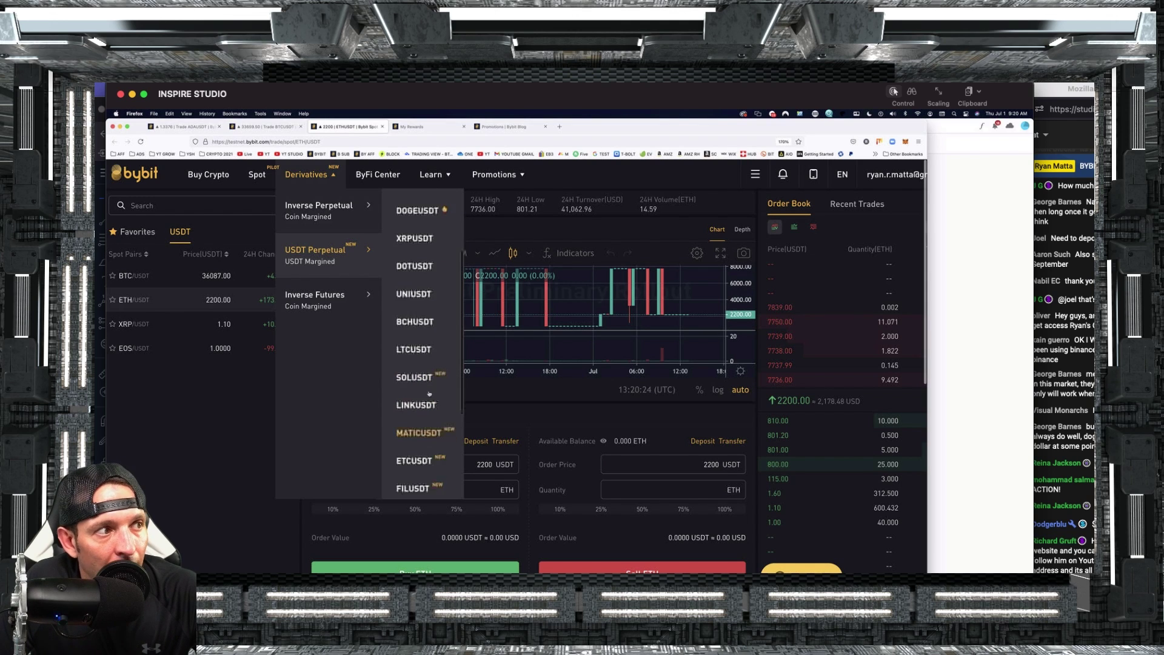
pyautogui.moveTo(410, 163)
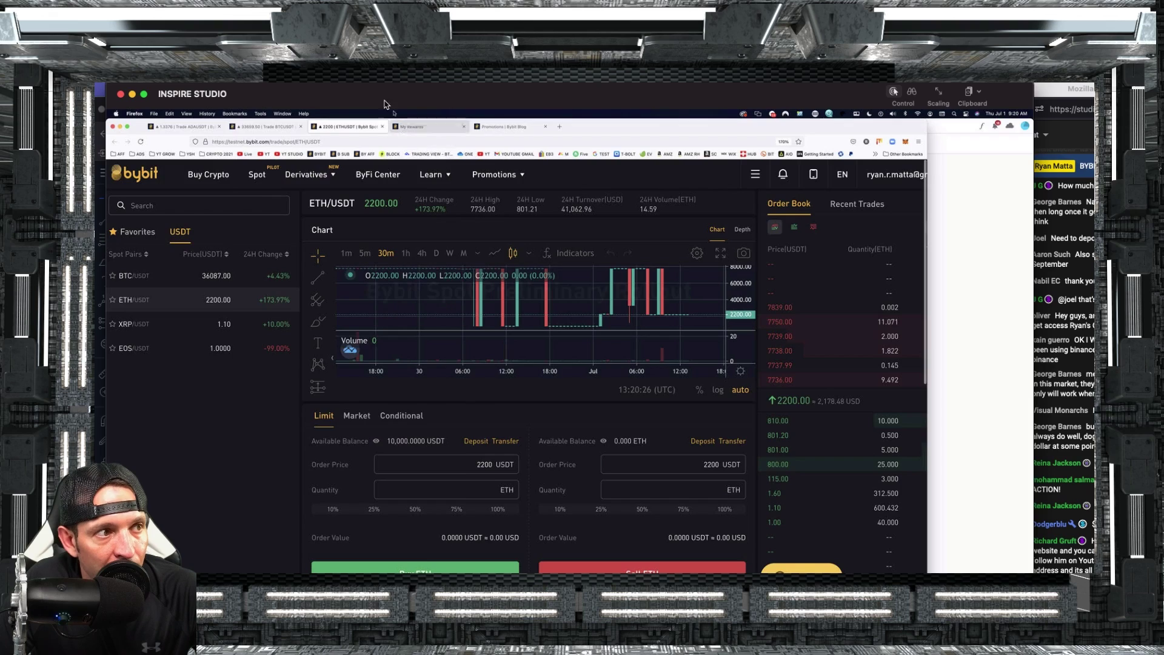
# In TradingView, zoom the BTCUSDT chart and raise the yellow horizontal line to about 33545.5.
pyautogui.press('super+Tab')
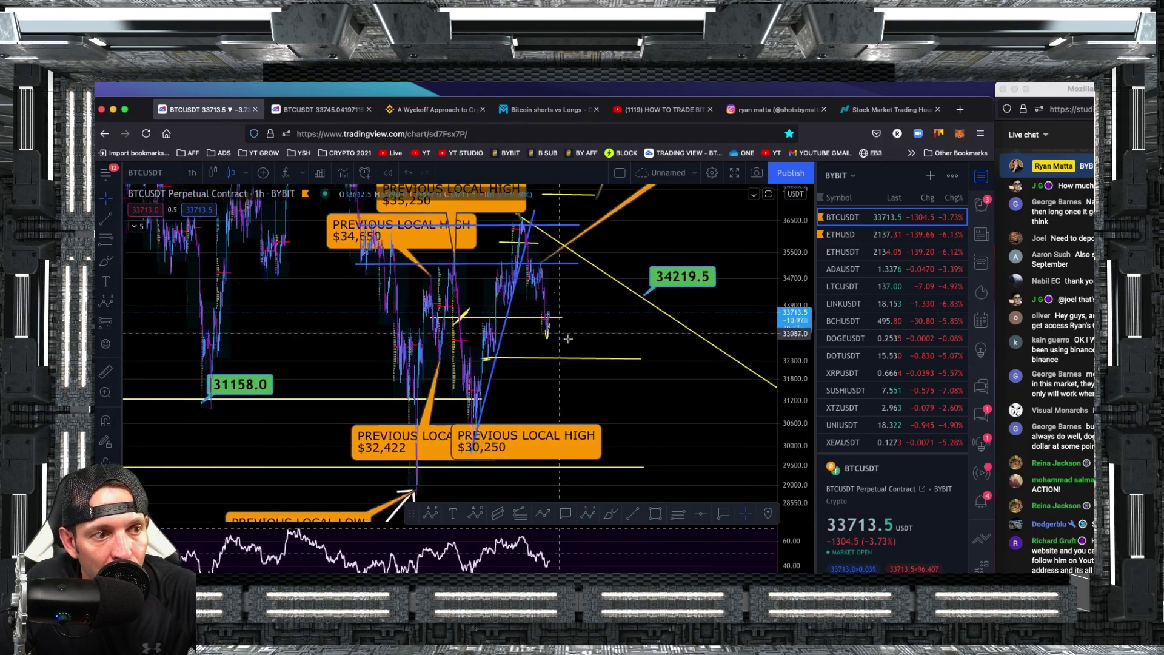
pyautogui.scroll(3, 568, 339)
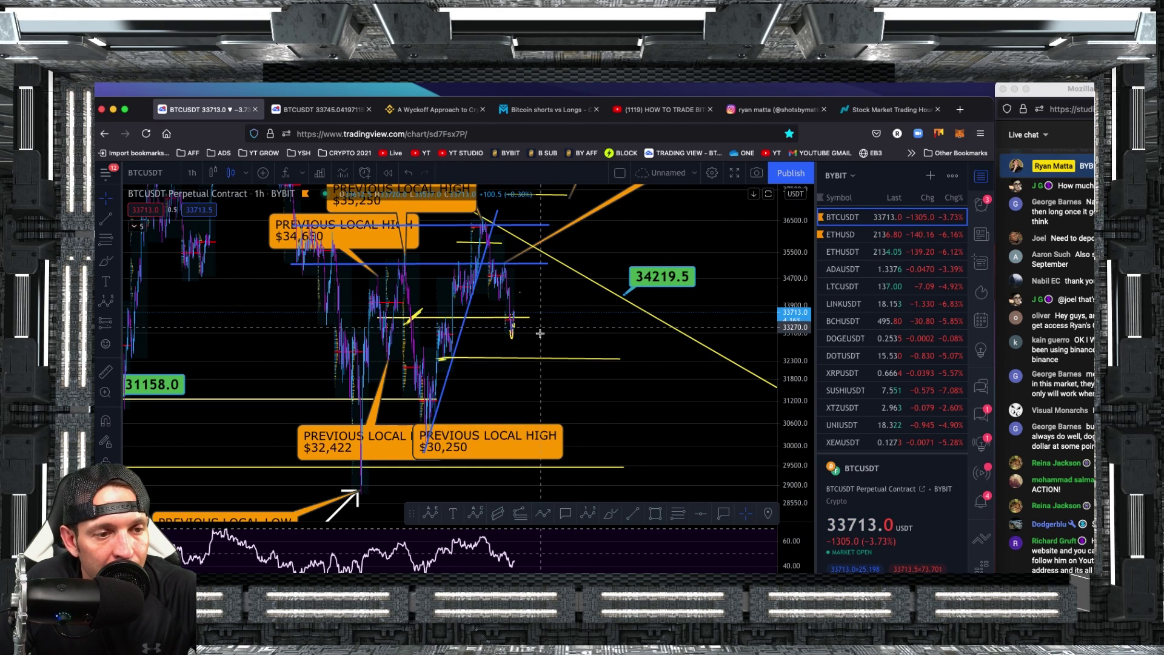
pyautogui.moveTo(519, 325); pyautogui.dragTo(350, 331)
pyautogui.scroll(3, 351, 331)
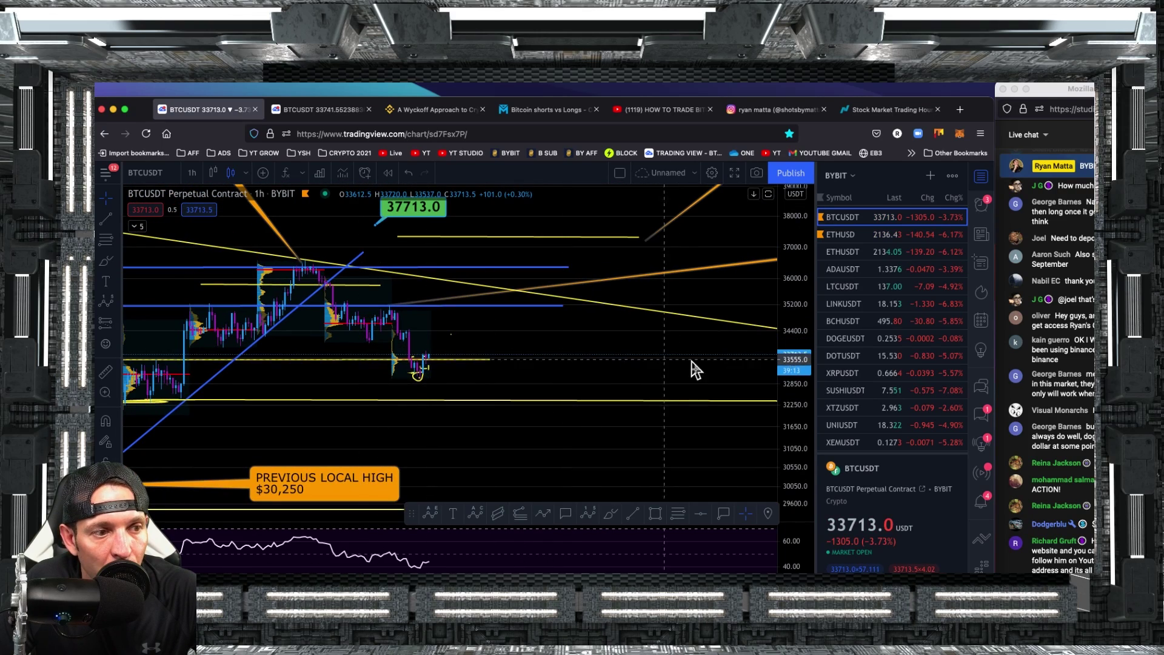
pyautogui.moveTo(787, 410); pyautogui.dragTo(790, 265)
pyautogui.moveTo(464, 376)
pyautogui.mouseDown()
pyautogui.moveTo(633, 383)
pyautogui.moveTo(567, 383)
pyautogui.mouseUp()
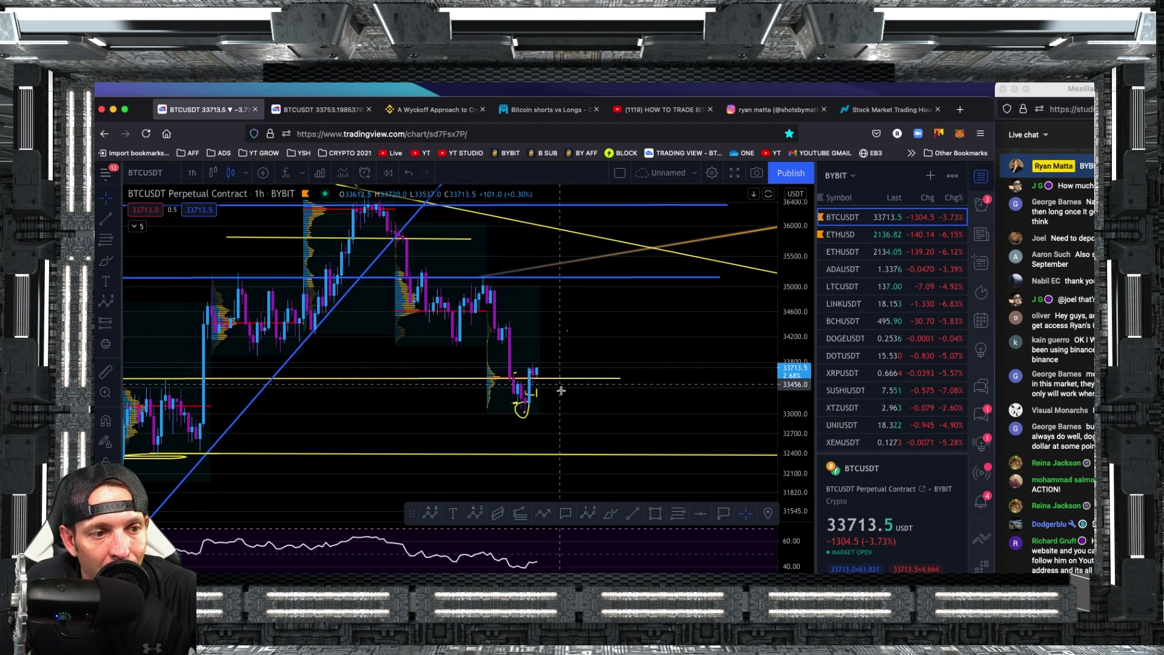
pyautogui.click(602, 384)
pyautogui.moveTo(602, 385); pyautogui.dragTo(599, 384)
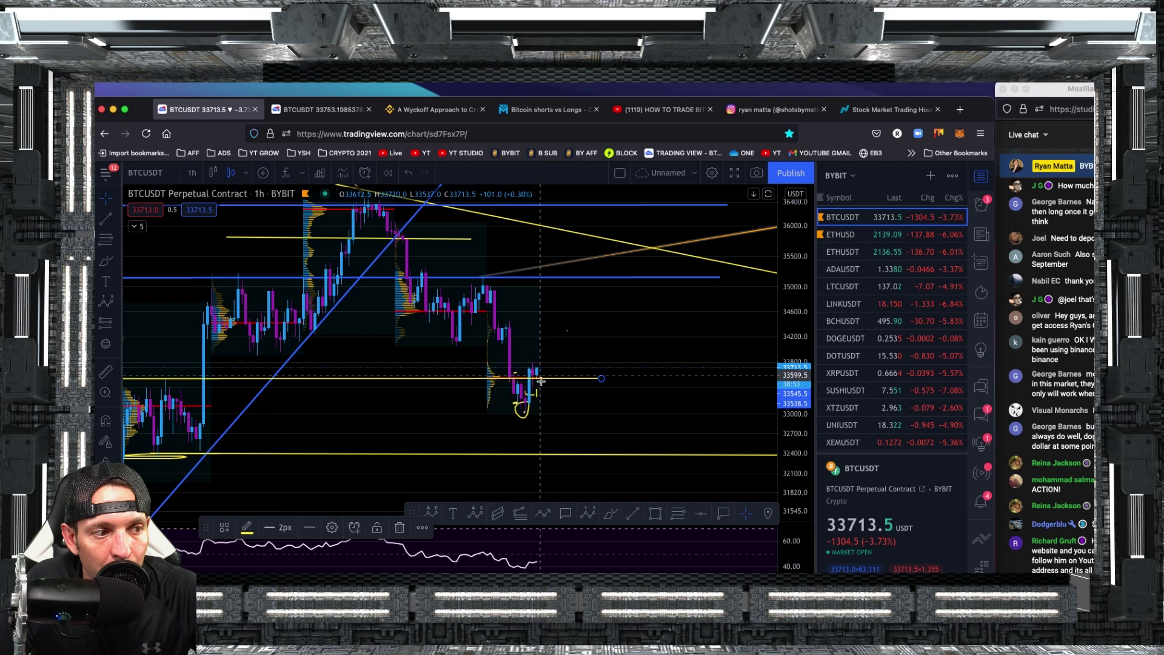
# Go back to the Bybit ETH/USDT spot trading window.
pyautogui.scroll(-1, 849, 234)
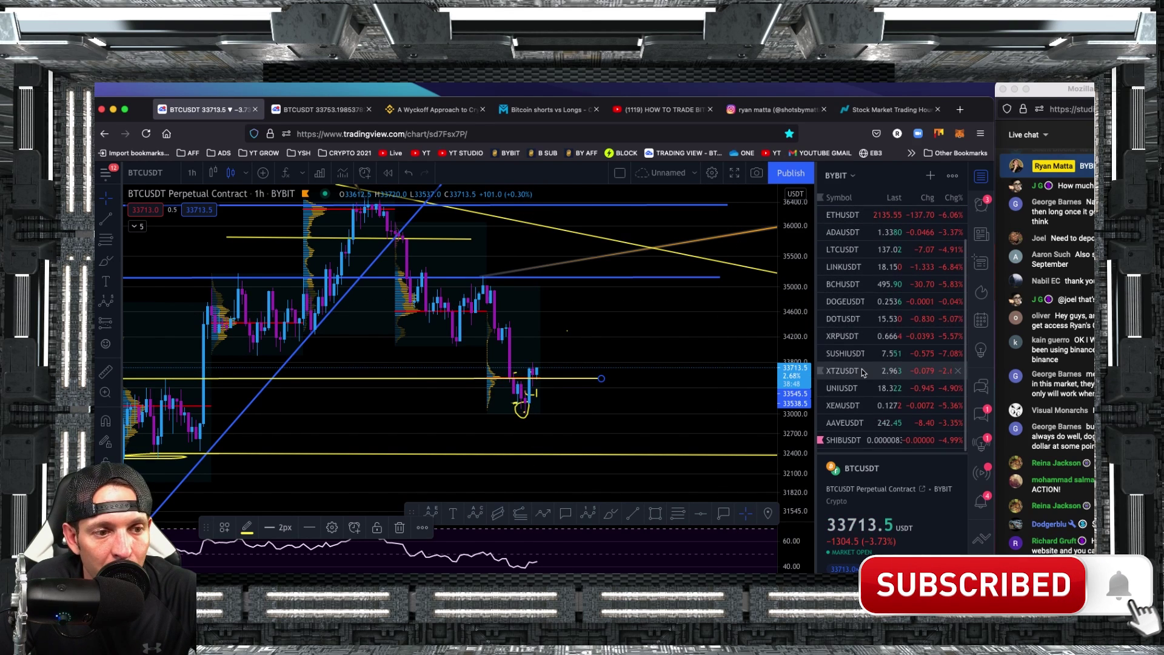
pyautogui.scroll(1, 854, 254)
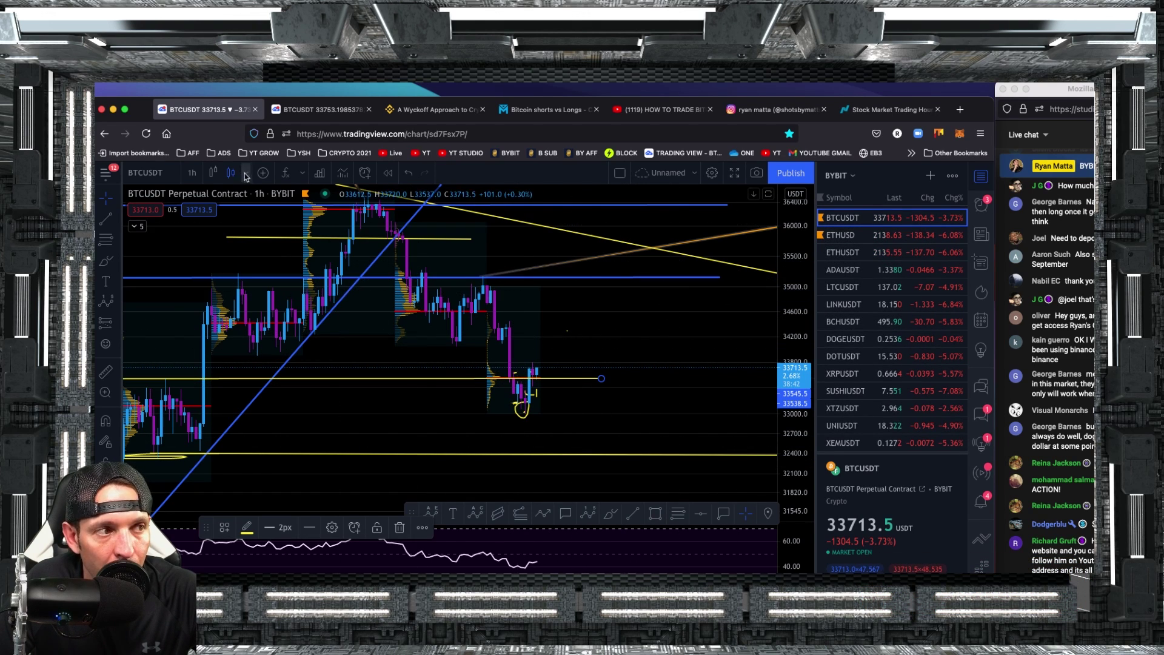
pyautogui.press('super+Tab')
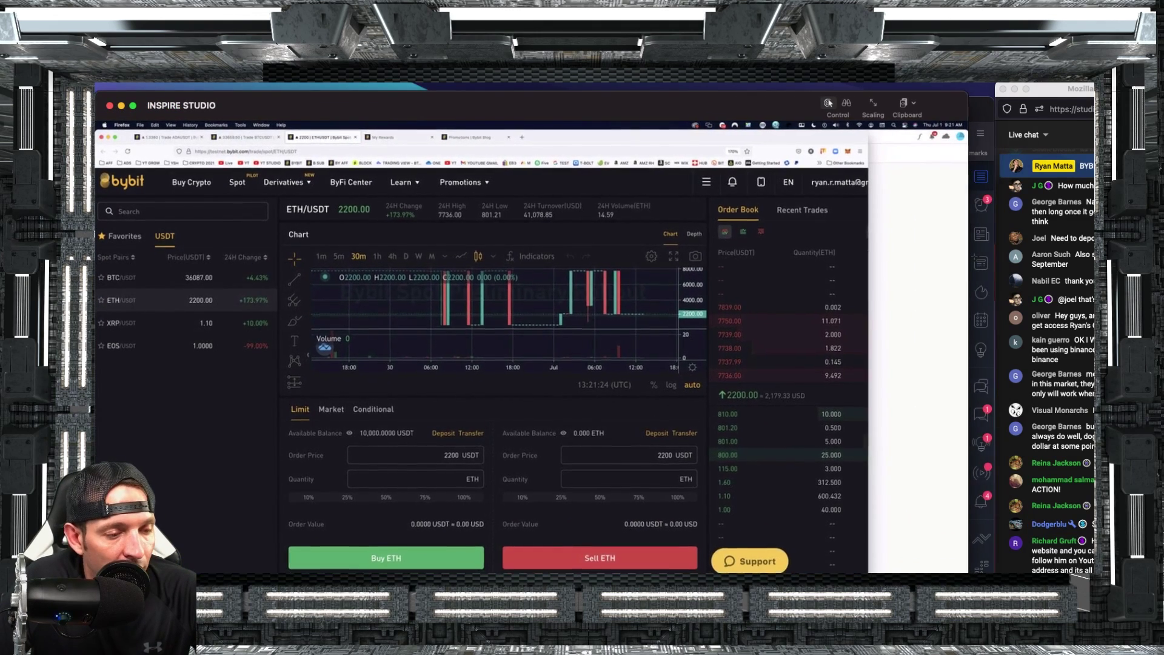
# Type a testnet deposit request with a referral code in the support widget, then clear it unsent.
pyautogui.click(740, 558)
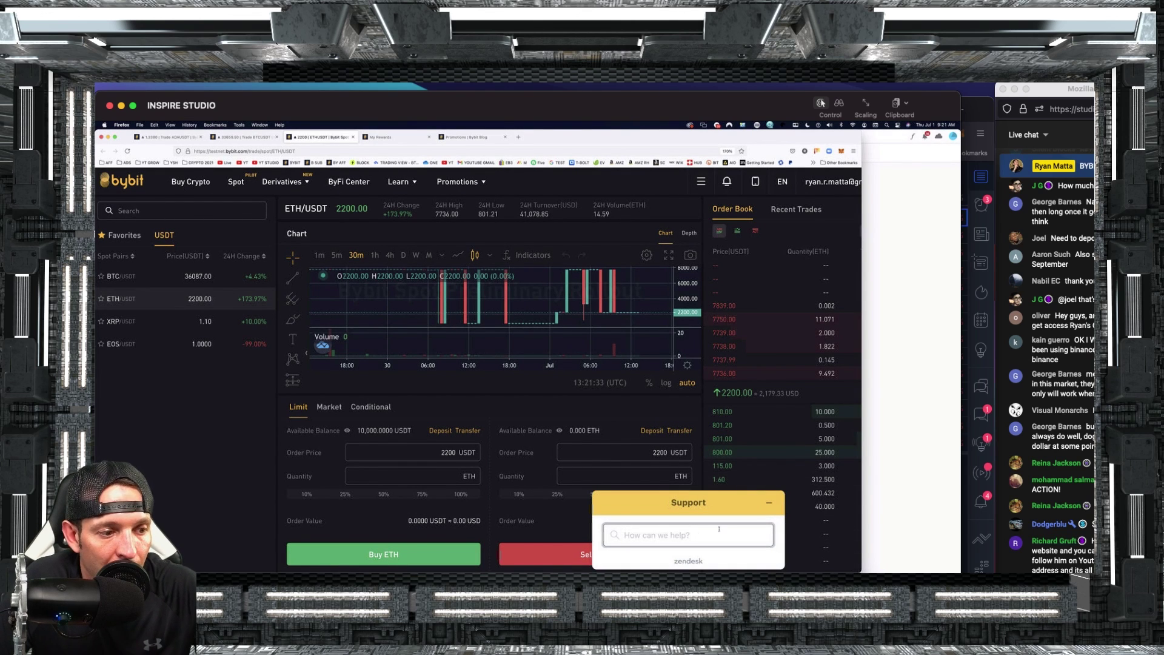
pyautogui.write('REQ')
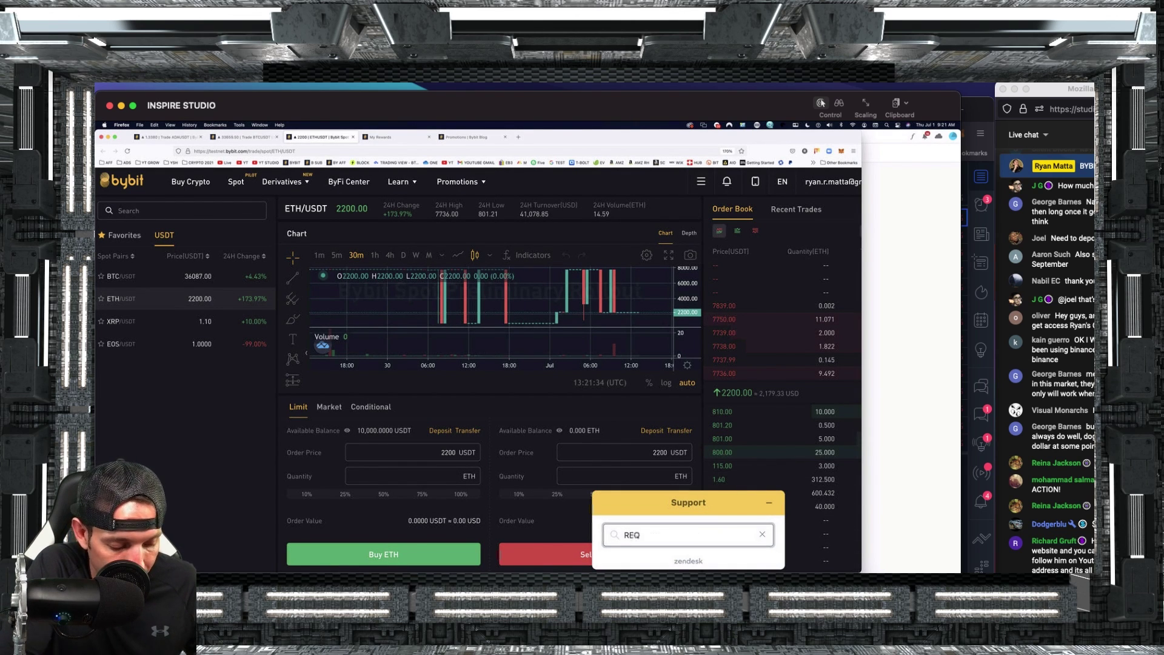
pyautogui.write('UEST TO DEPOSIT ')
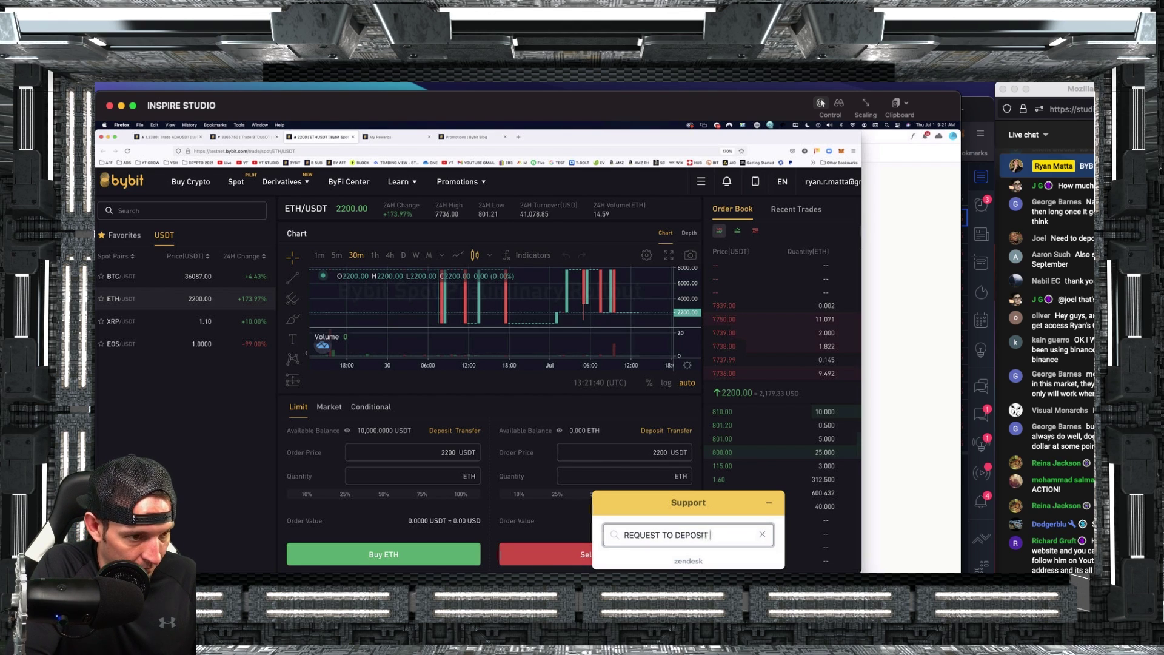
pyautogui.write('MONEY ON TEST NET R')
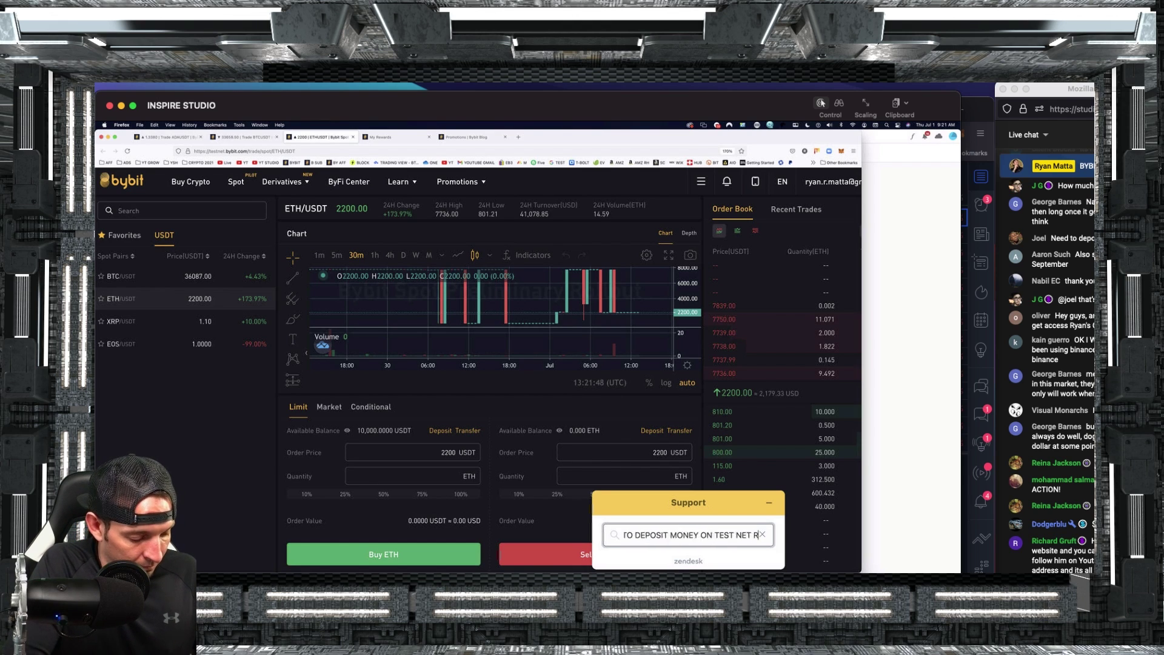
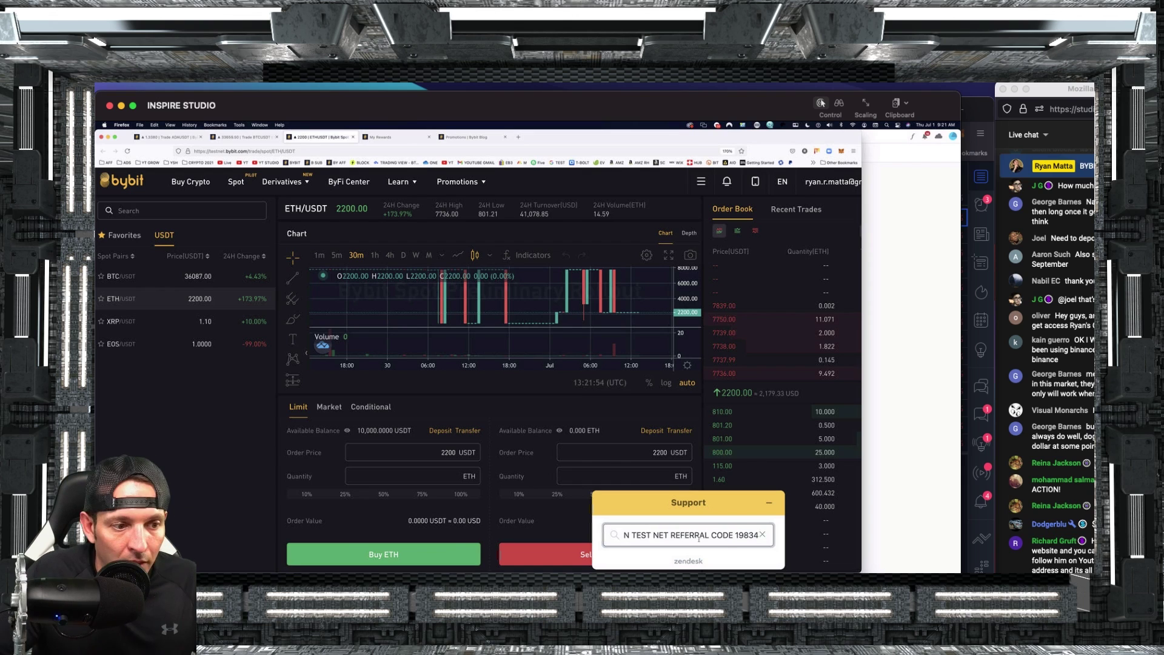
pyautogui.moveTo(686, 539); pyautogui.dragTo(627, 535)
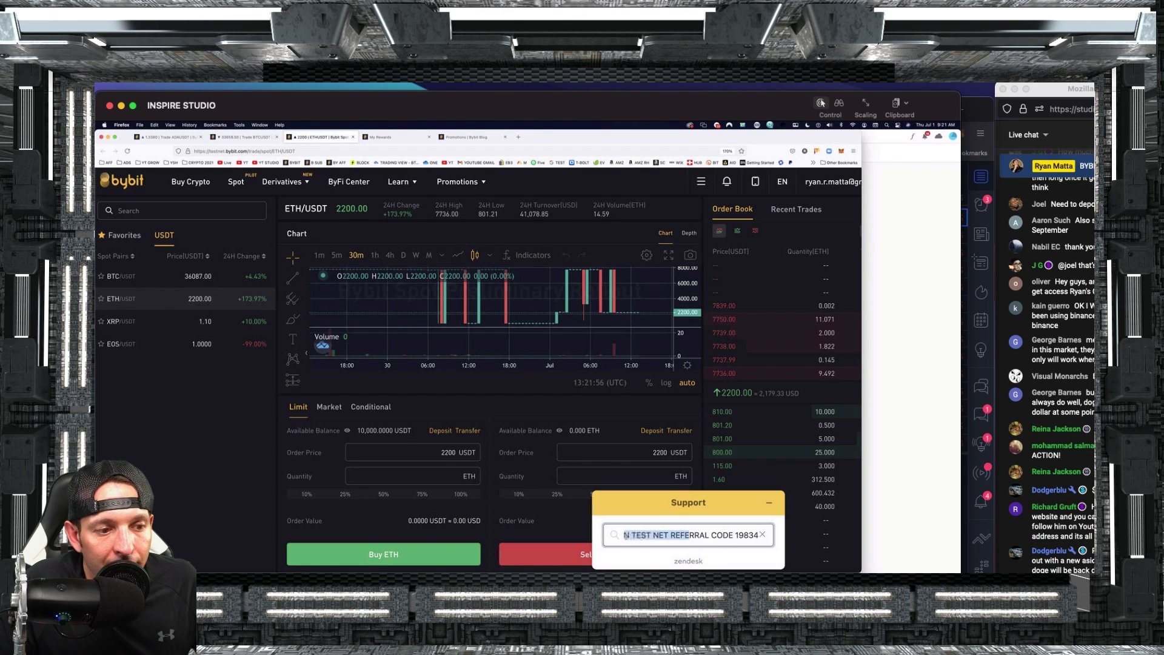
pyautogui.moveTo(713, 537); pyautogui.dragTo(753, 542)
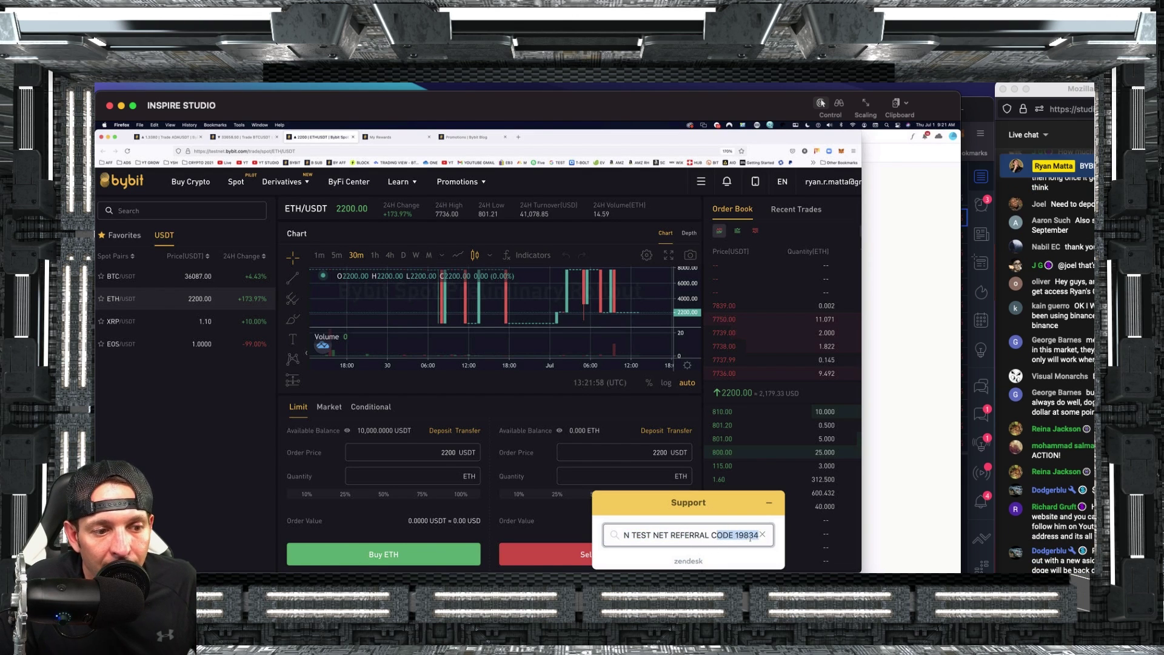
pyautogui.click(714, 535)
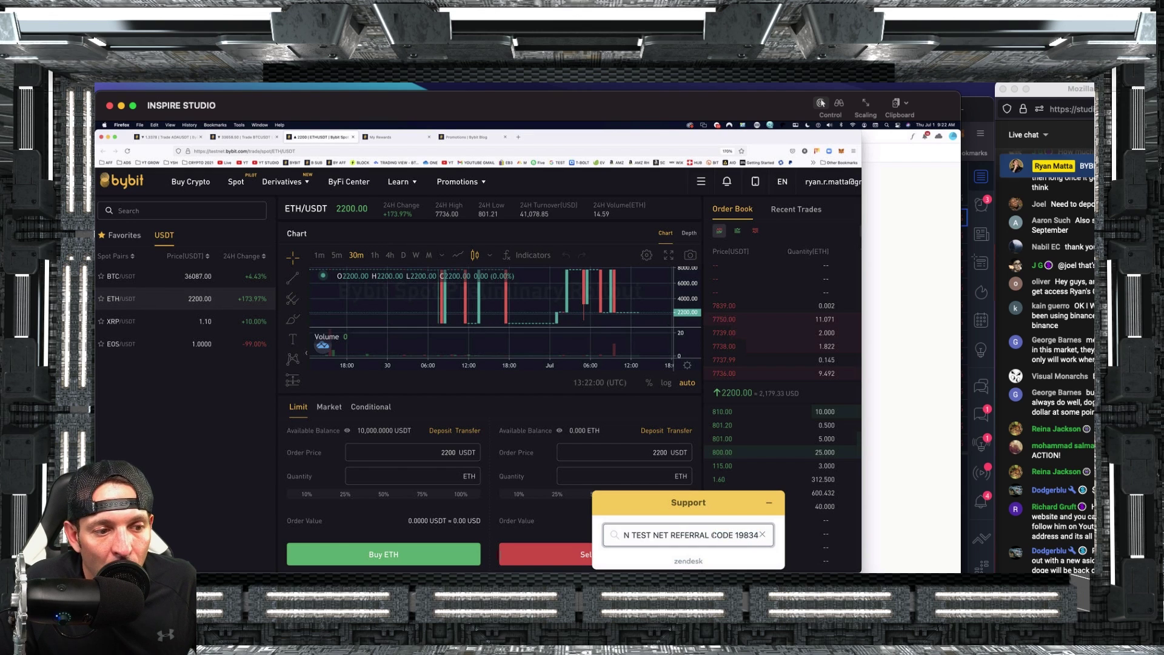
pyautogui.click(762, 534)
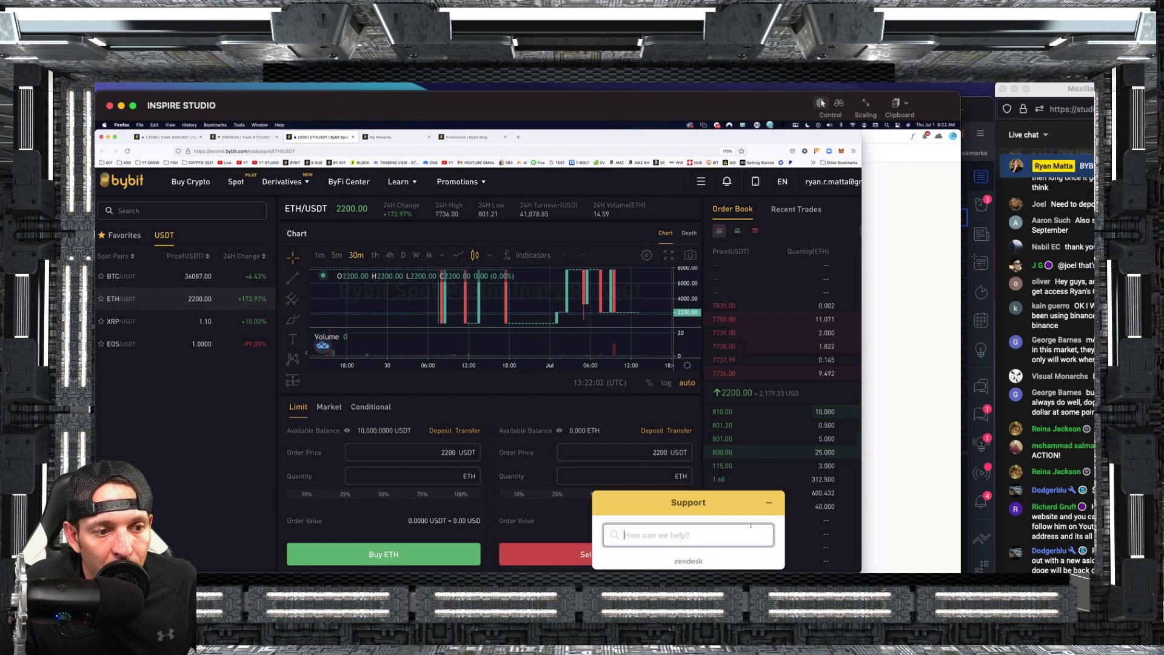
# Collapse the support panel and open the BTCUSD inverse perpetual trading page.
pyautogui.click(768, 505)
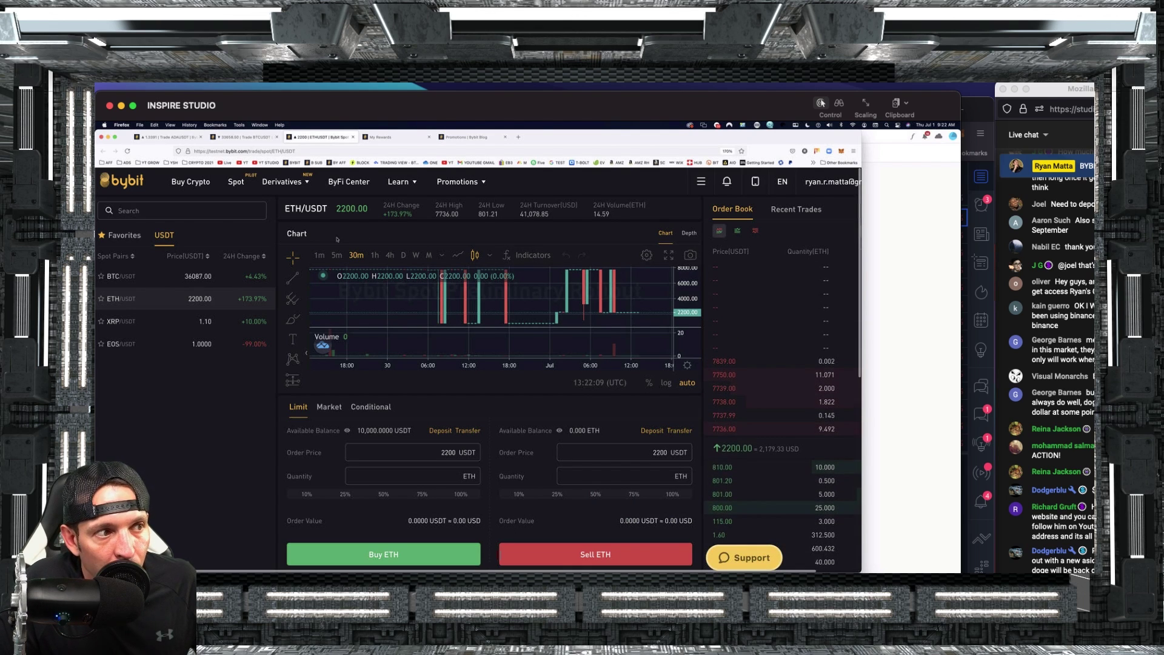
pyautogui.moveTo(306, 185)
pyautogui.click(380, 208)
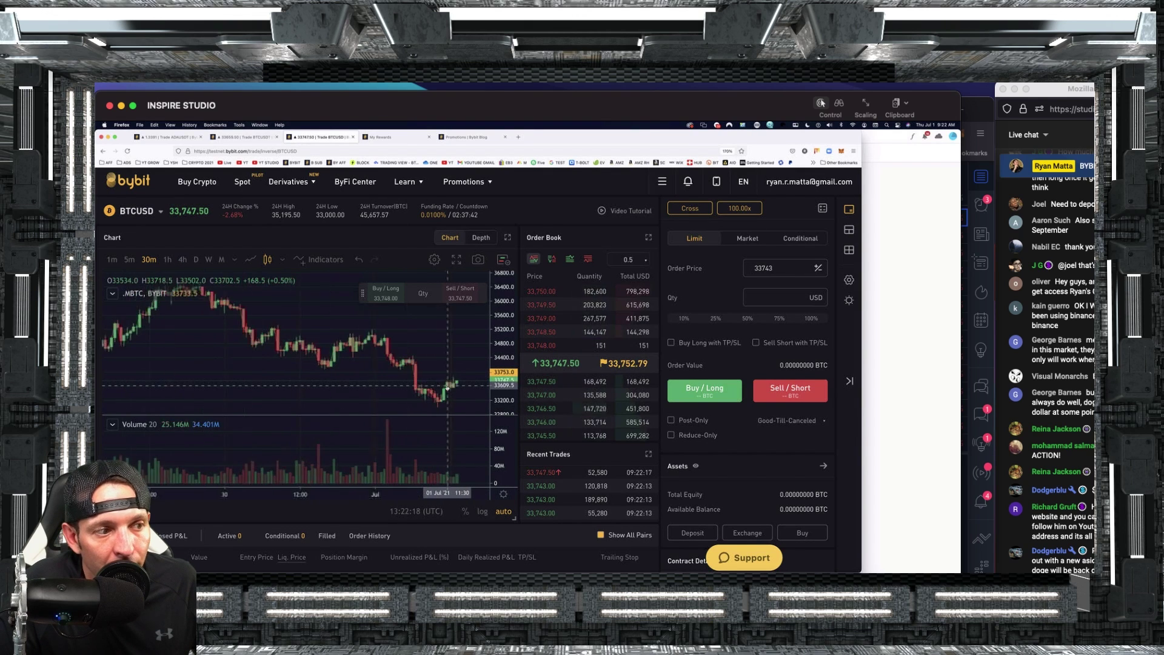
# Scroll through the BTCUSD inverse perpetual page and back up to review the chart and panels.
pyautogui.scroll(-5, 466, 367)
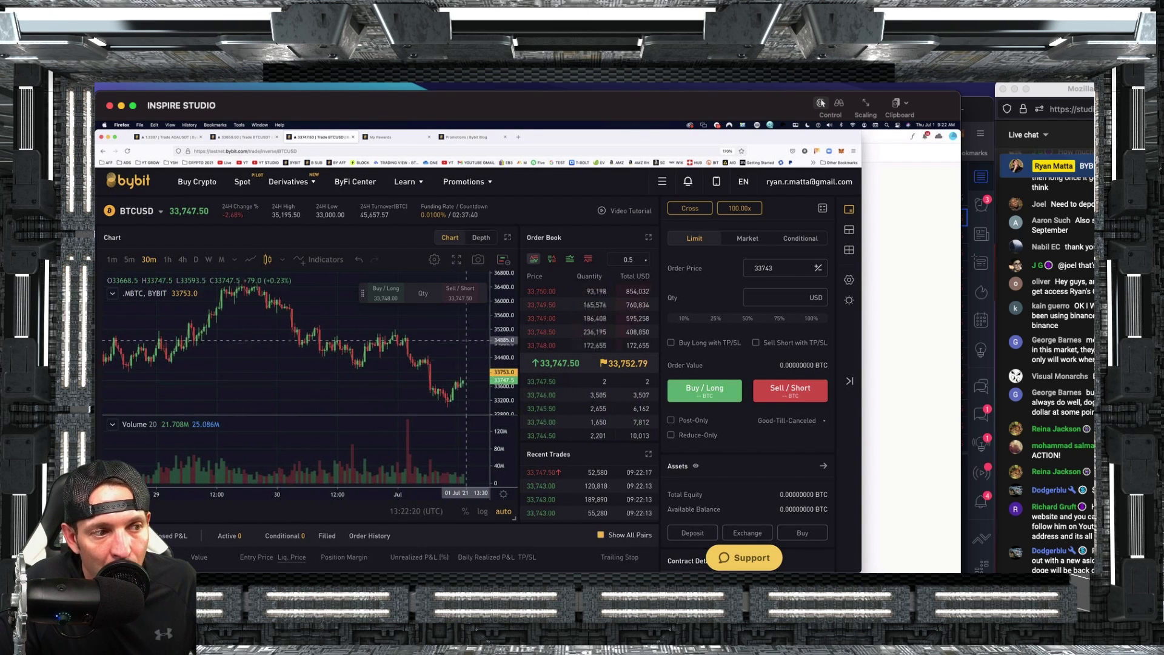
pyautogui.scroll(-5, 577, 390)
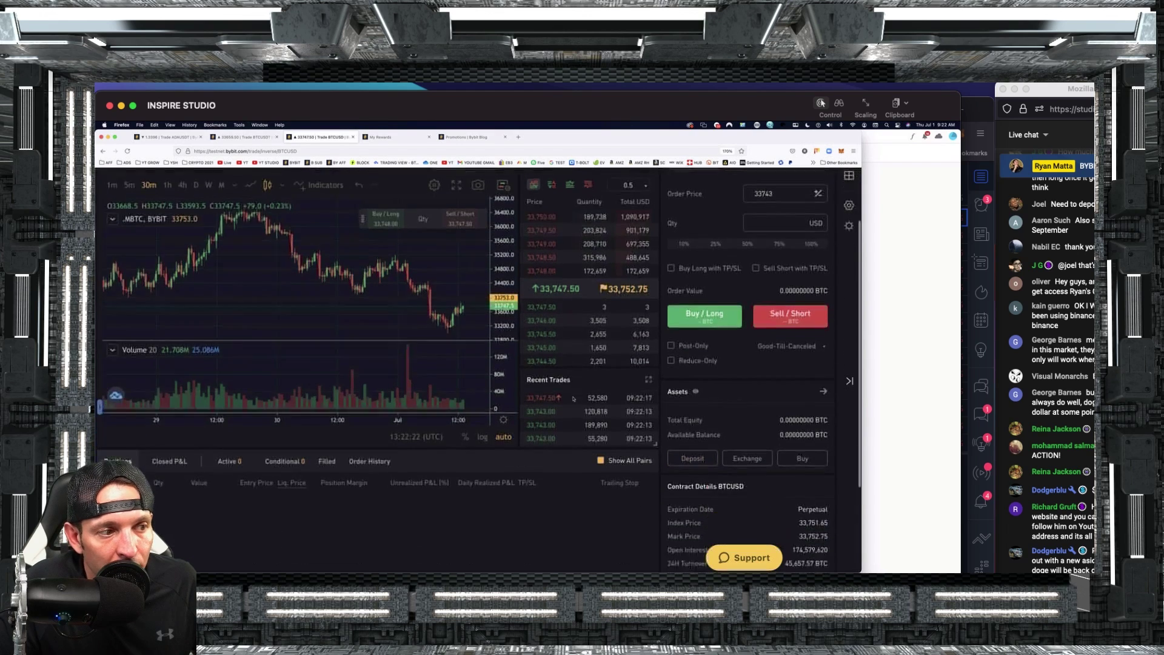
pyautogui.scroll(-3, 381, 264)
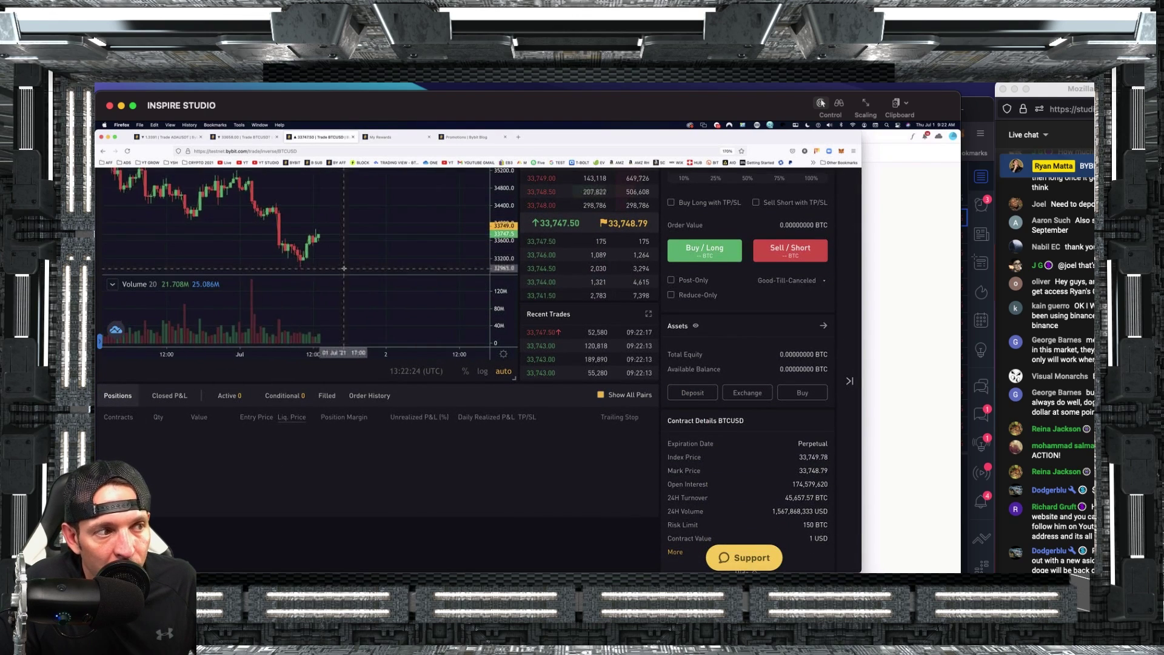
pyautogui.scroll(1, 581, 467)
pyautogui.scroll(3, 581, 467)
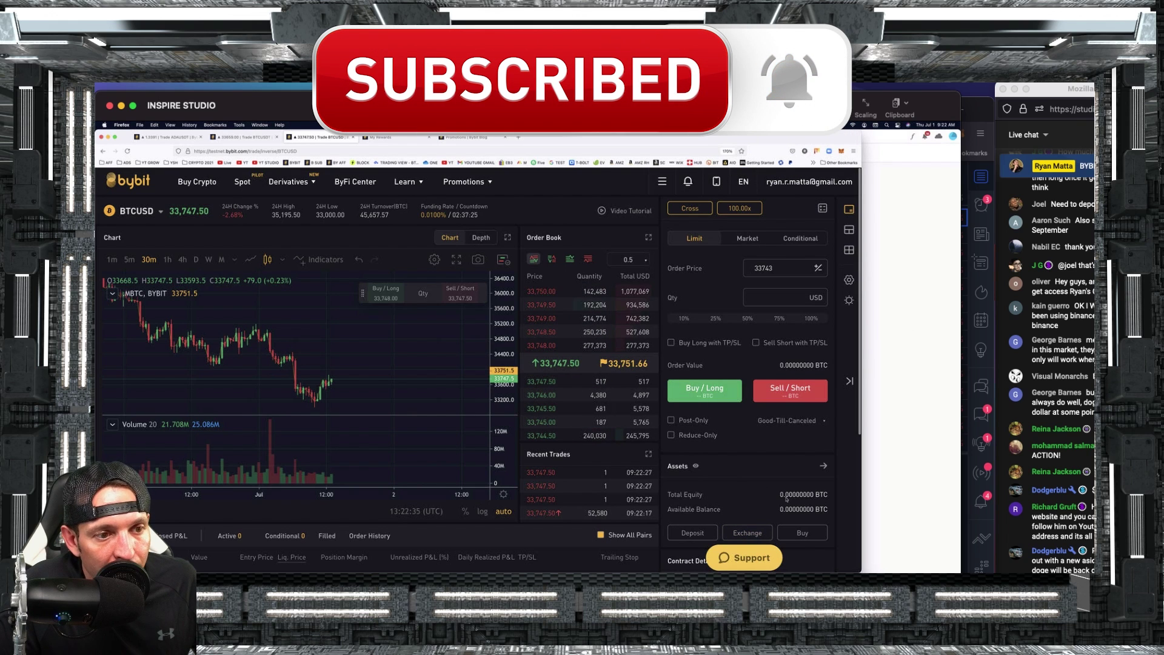
pyautogui.scroll(-1, 424, 363)
# Switch the contract to BTCUSDT under USDT Perpetual.
pyautogui.click(146, 197)
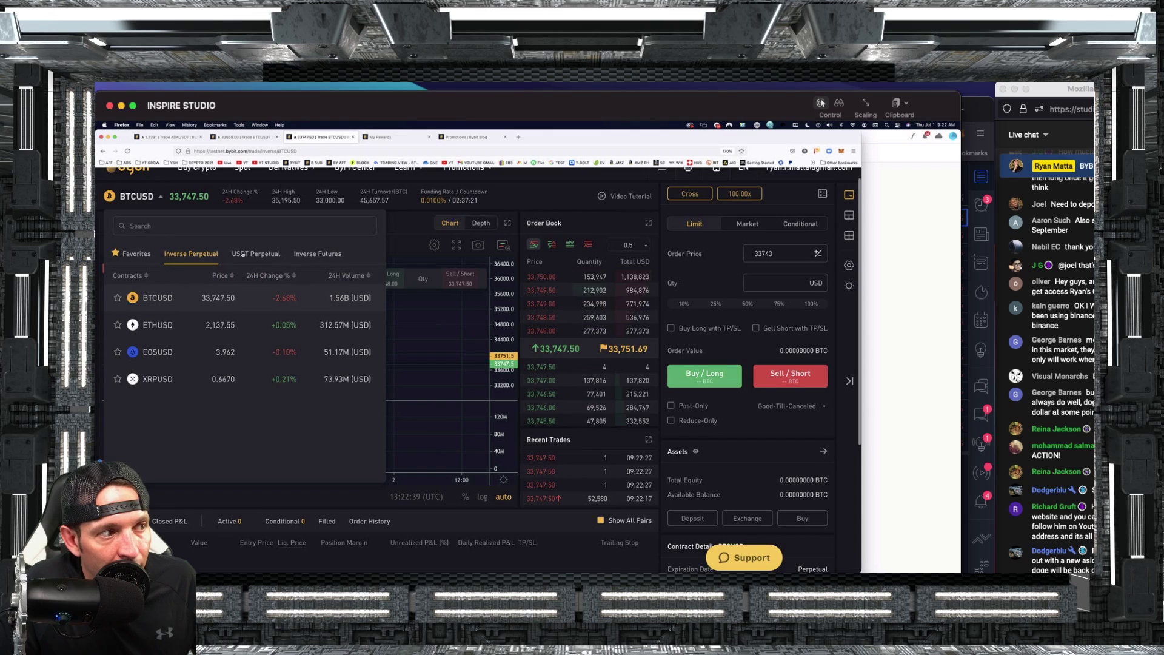
pyautogui.click(243, 254)
pyautogui.click(200, 303)
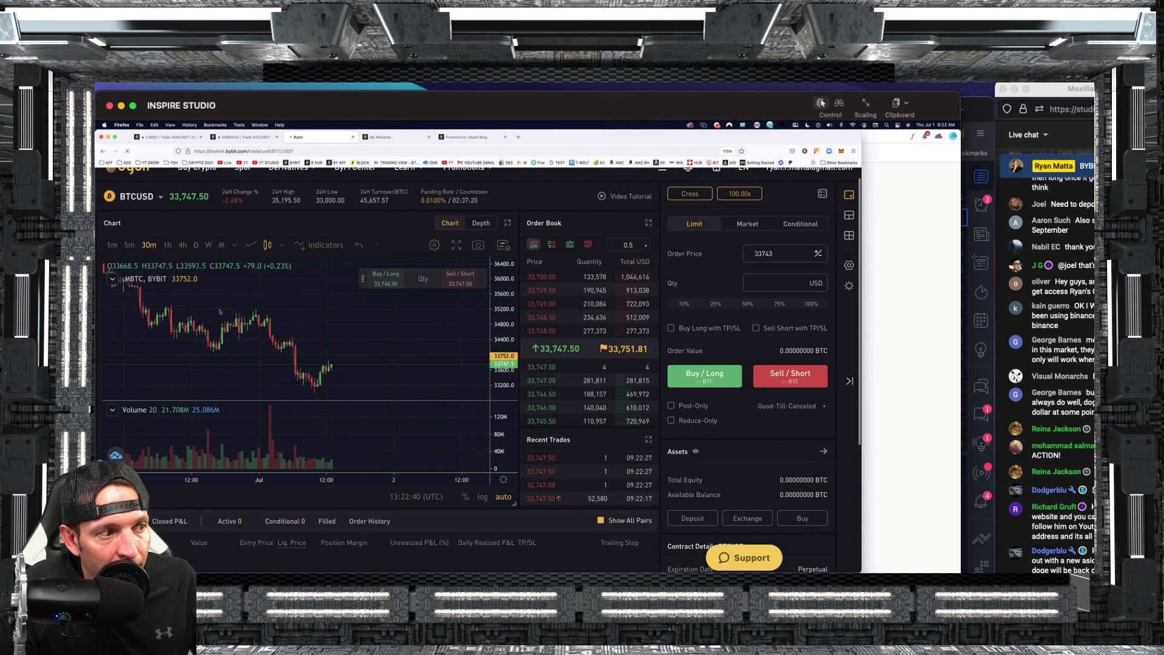
pyautogui.scroll(-5, 725, 425)
pyautogui.scroll(6, 724, 426)
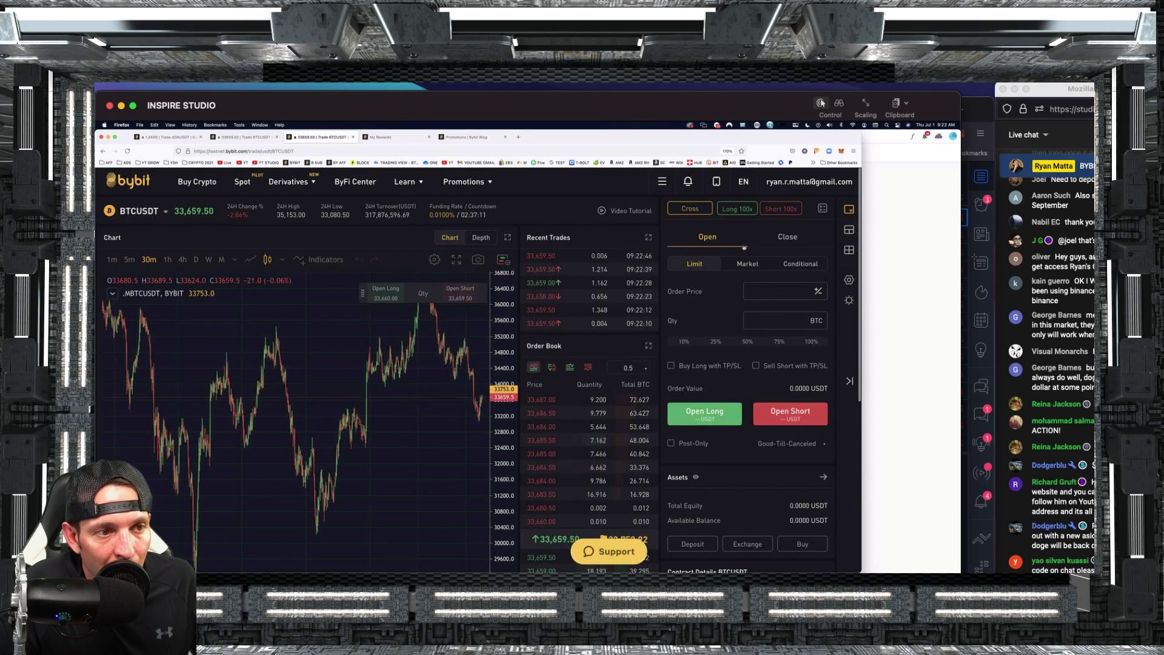
# Set the BTCUSDT margin mode to isolated with 10x leverage.
pyautogui.moveTo(777, 212)
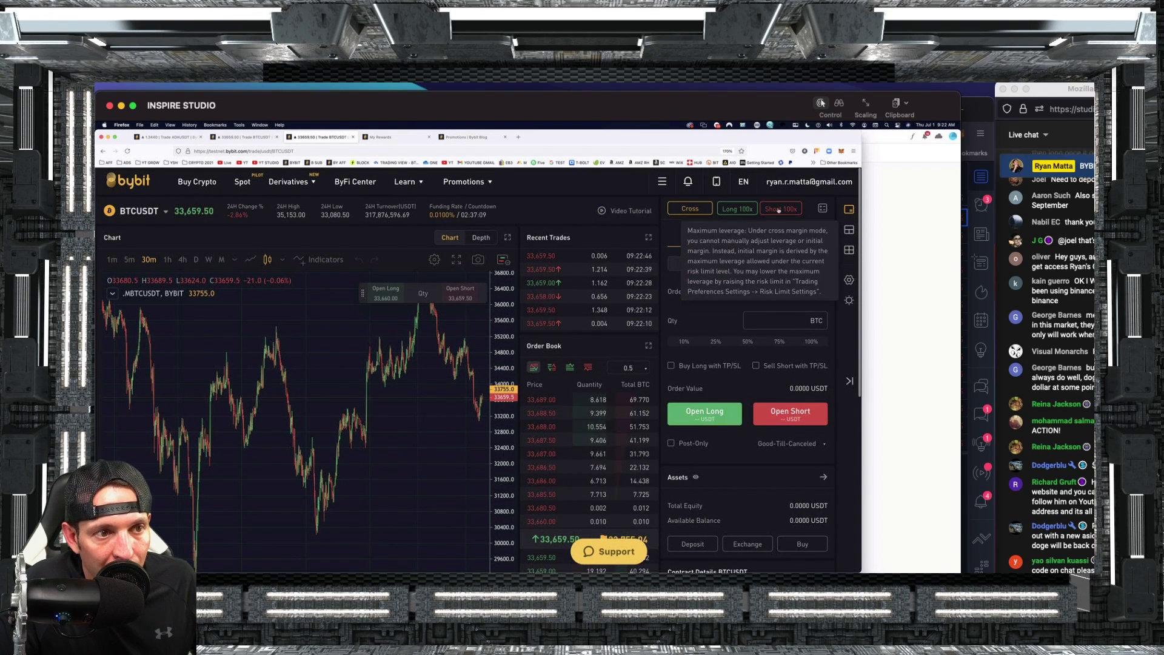
pyautogui.click(690, 209)
pyautogui.click(496, 250)
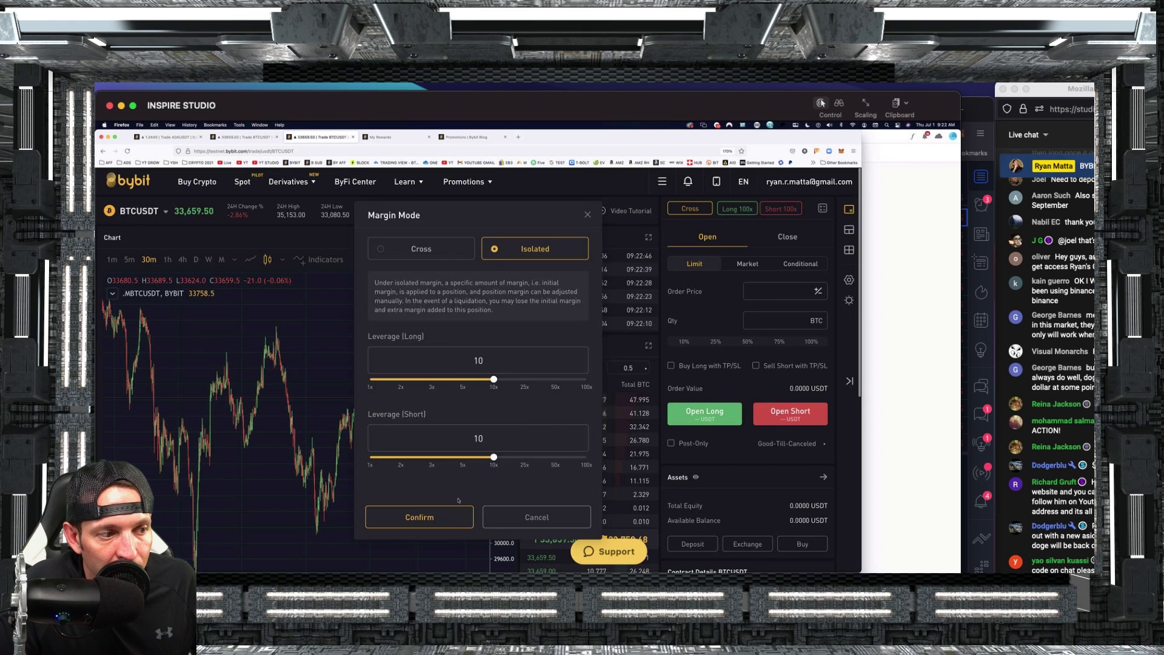
pyautogui.click(417, 514)
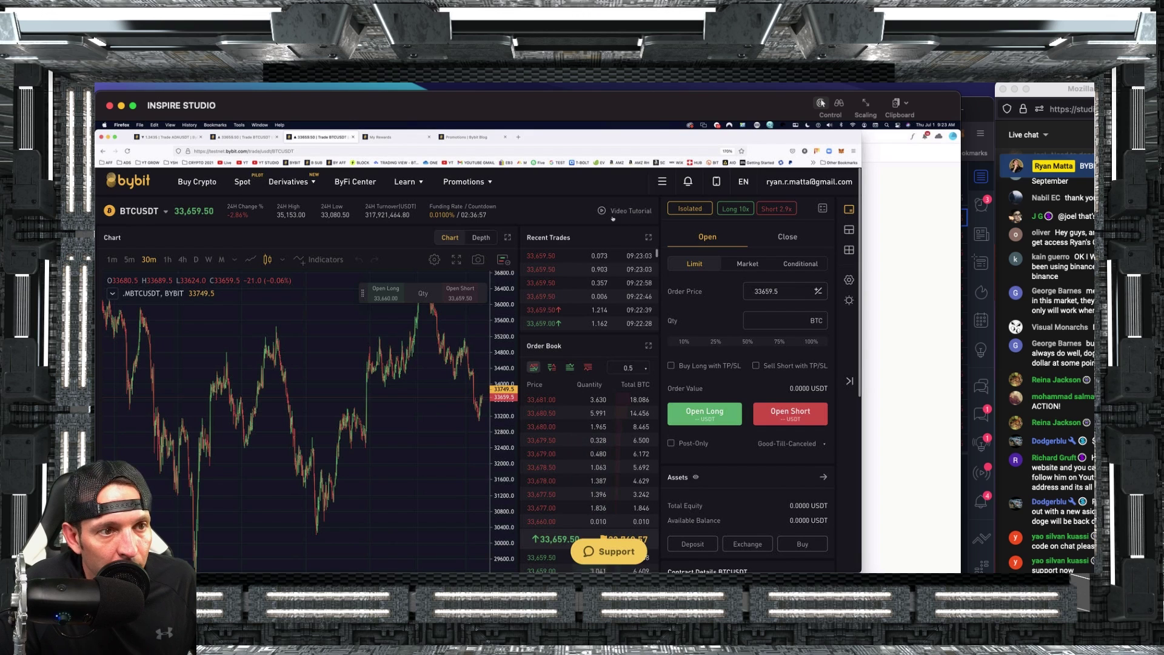
# Bring up the chart display notification settings.
pyautogui.moveTo(397, 193)
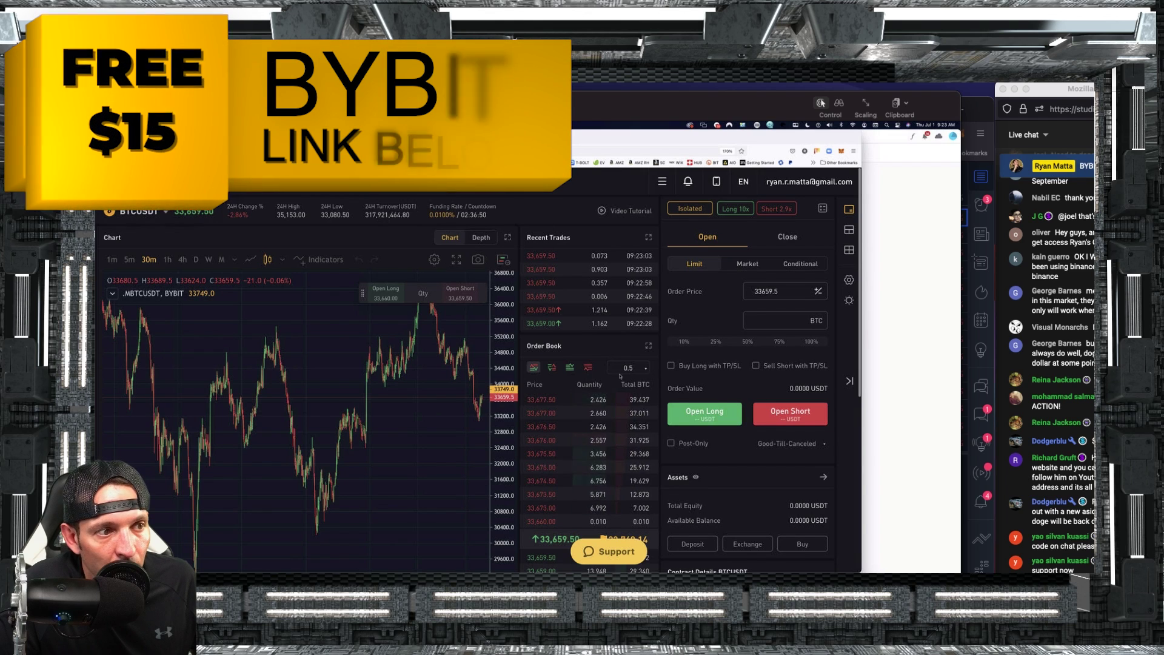
pyautogui.scroll(-1, 473, 288)
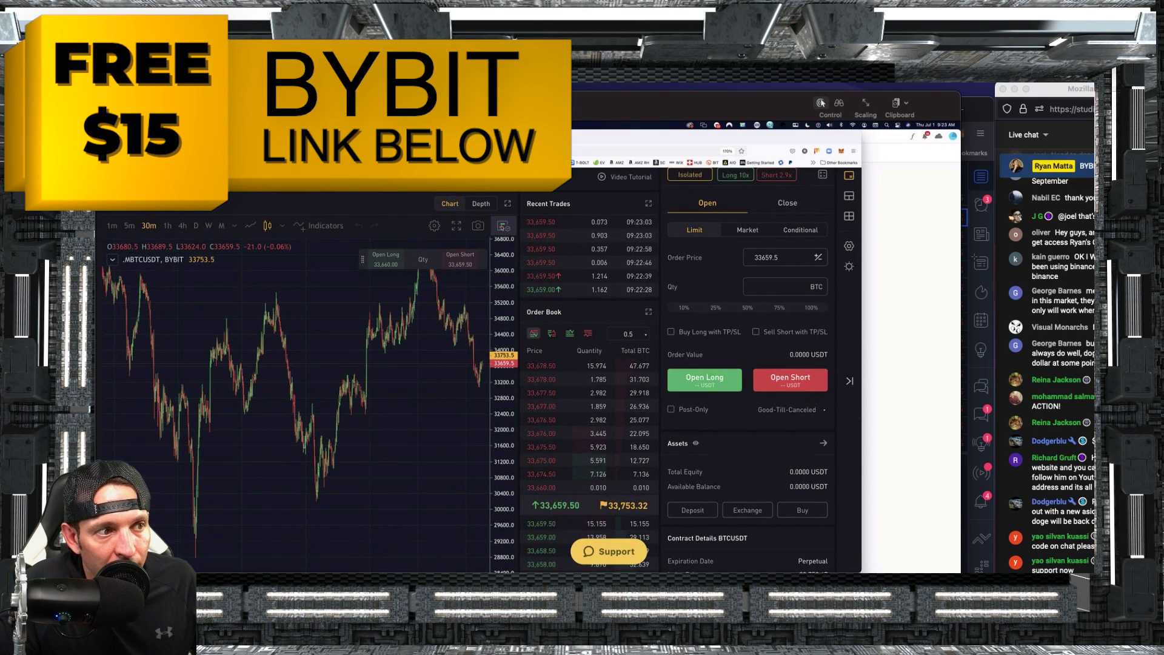
pyautogui.click(503, 226)
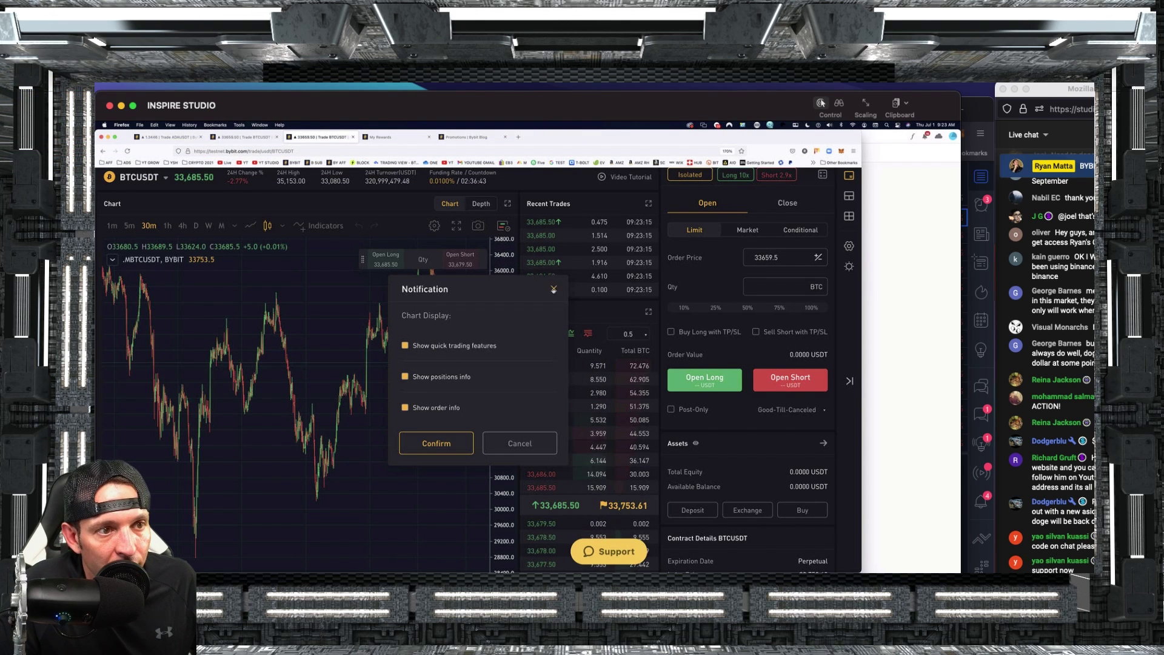
# Open the calculator on Liq. Price and enter 35700 as the entry price.
pyautogui.click(553, 289)
pyautogui.click(822, 174)
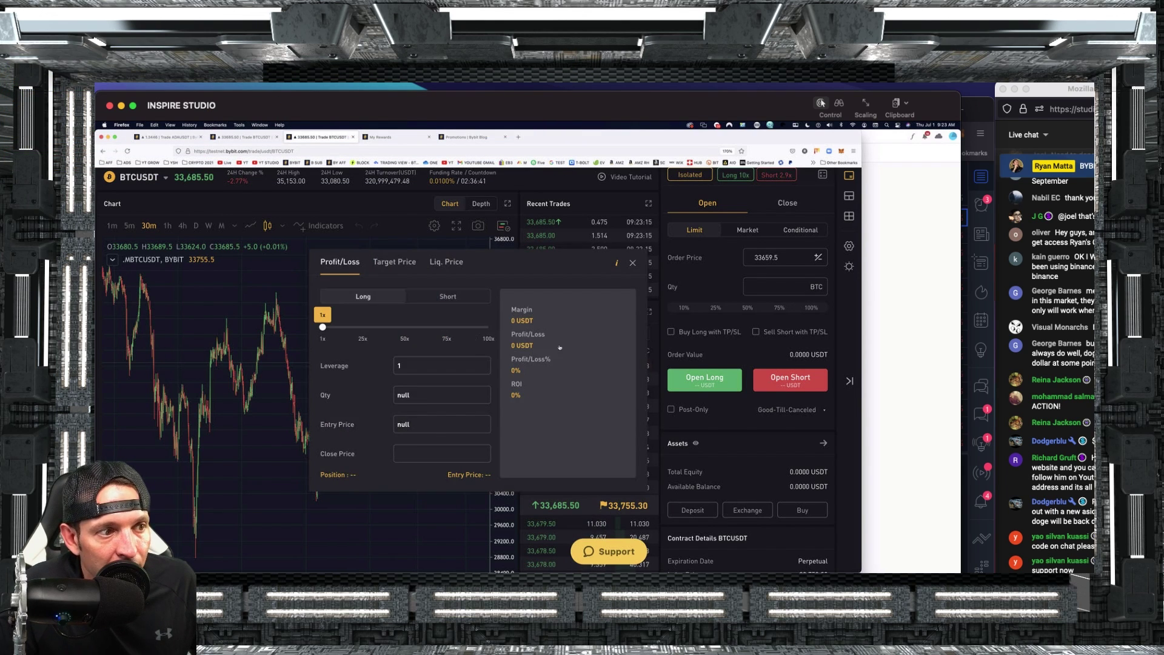
pyautogui.click(436, 265)
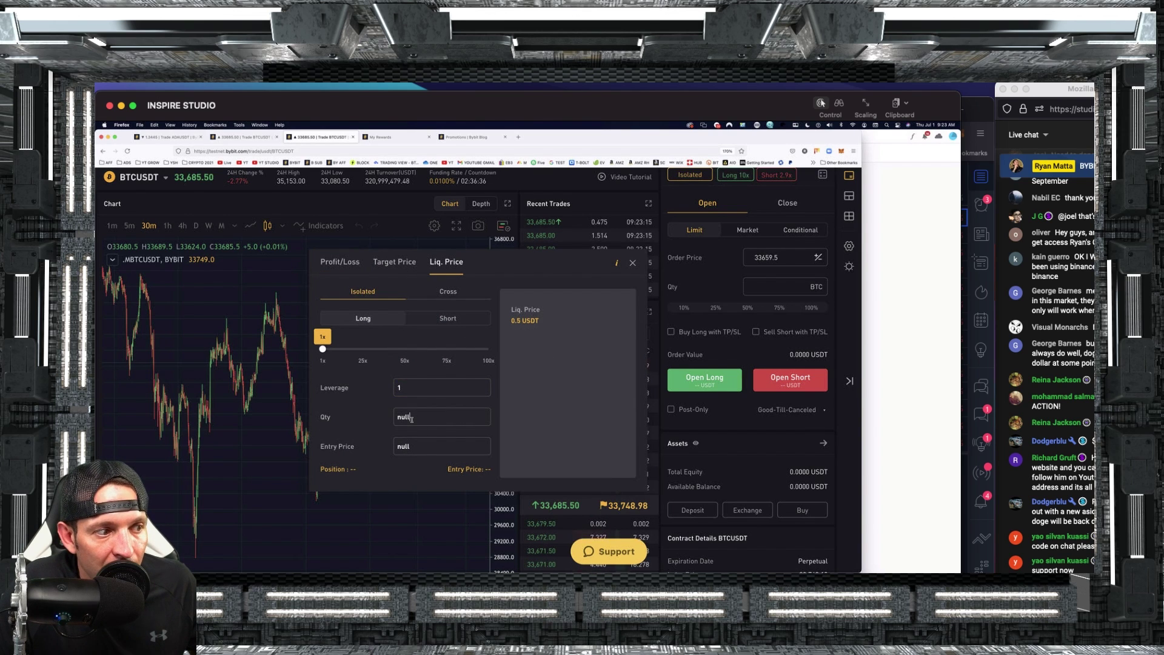
pyautogui.doubleClick(422, 447)
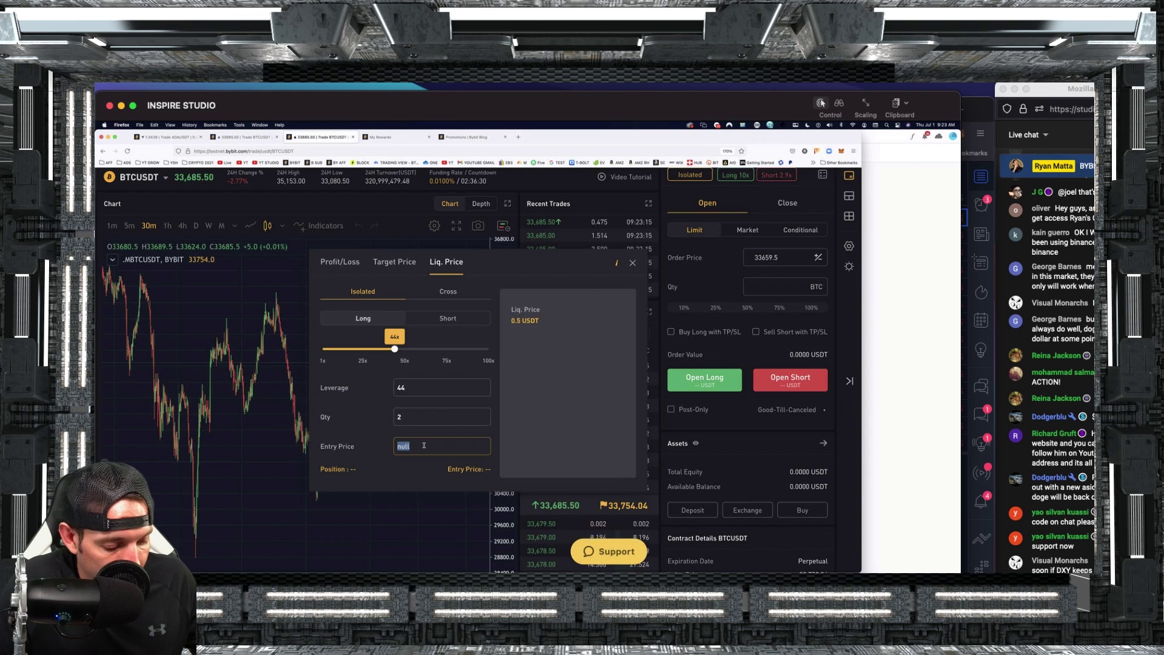
pyautogui.write('2')
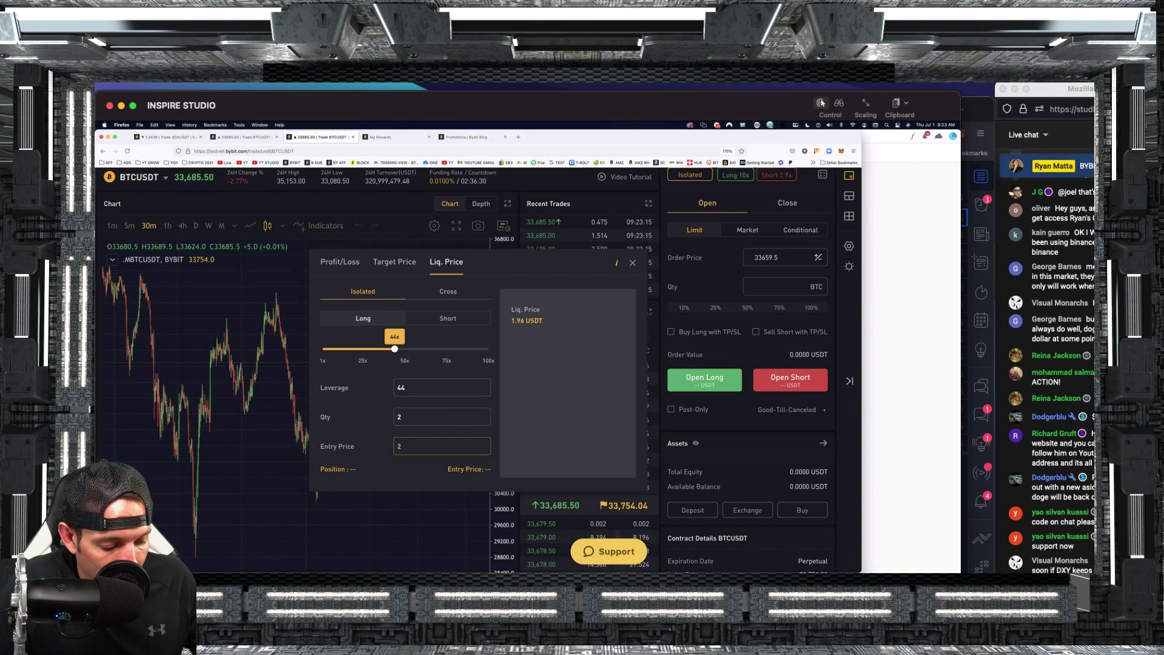
pyautogui.write('5700')
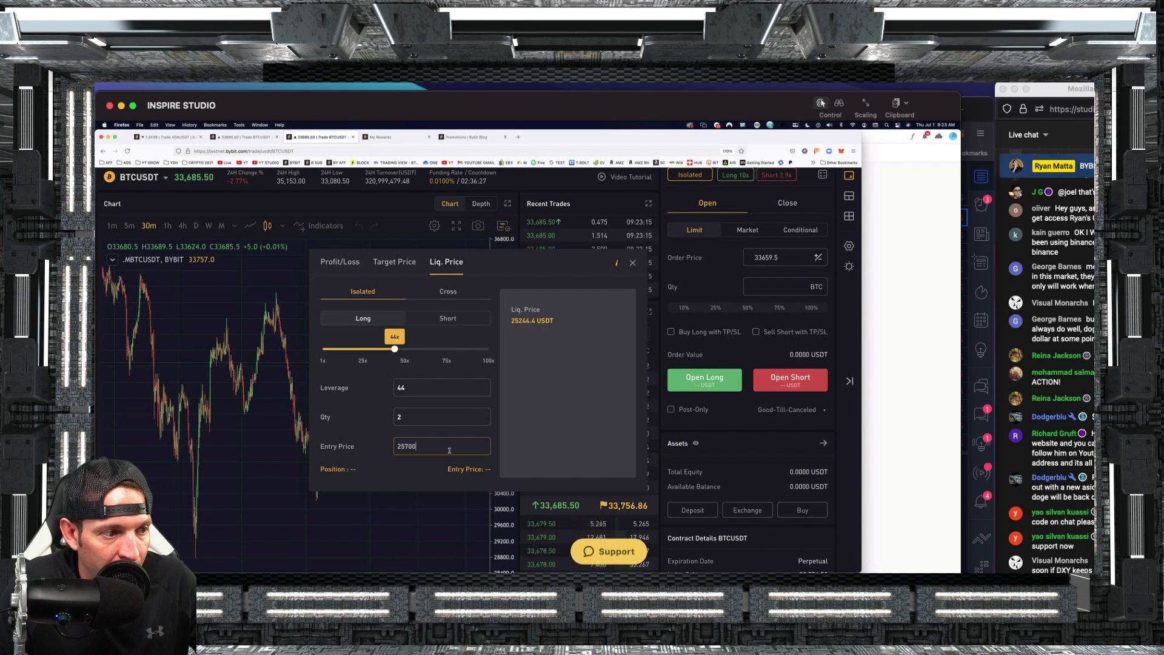
pyautogui.press('Home')
pyautogui.press('Delete')
pyautogui.write('3')
# Set a 50x short and read the 36235.5 USDT liquidation price.
pyautogui.moveTo(394, 349); pyautogui.dragTo(405, 355)
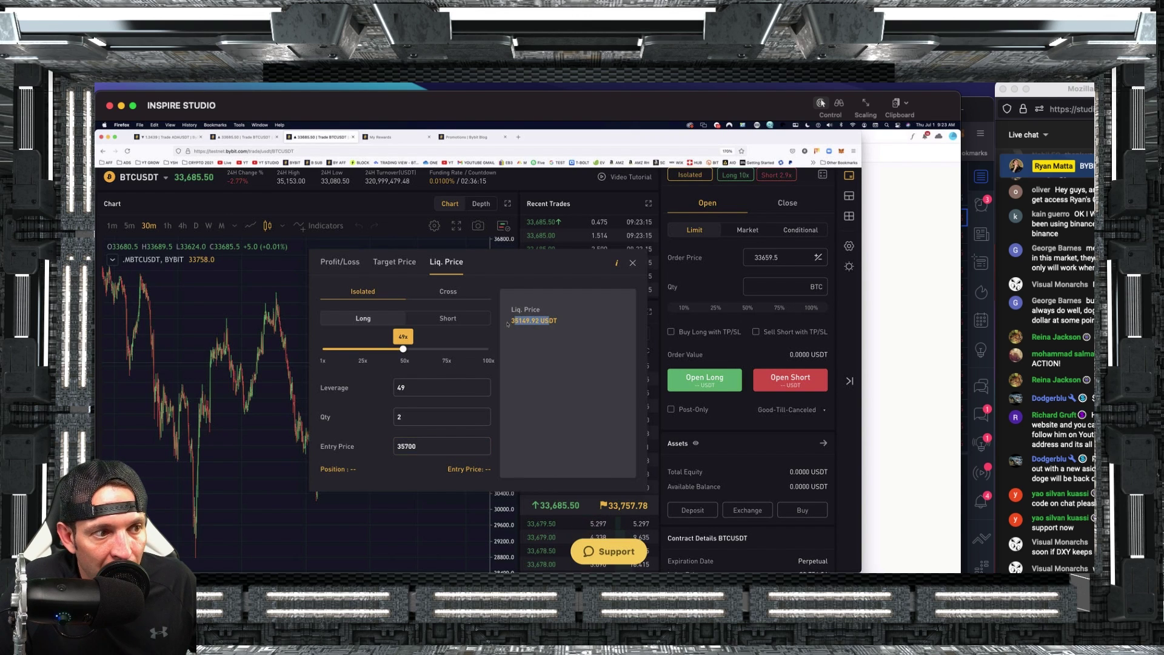
pyautogui.click(441, 320)
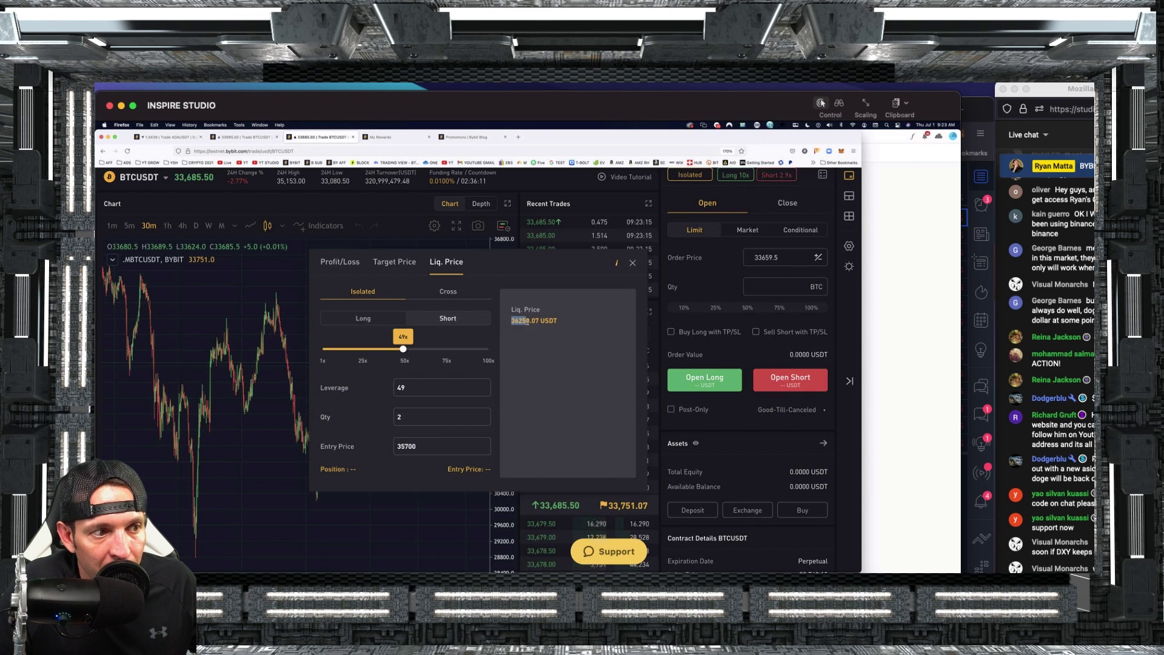
pyautogui.click(484, 448)
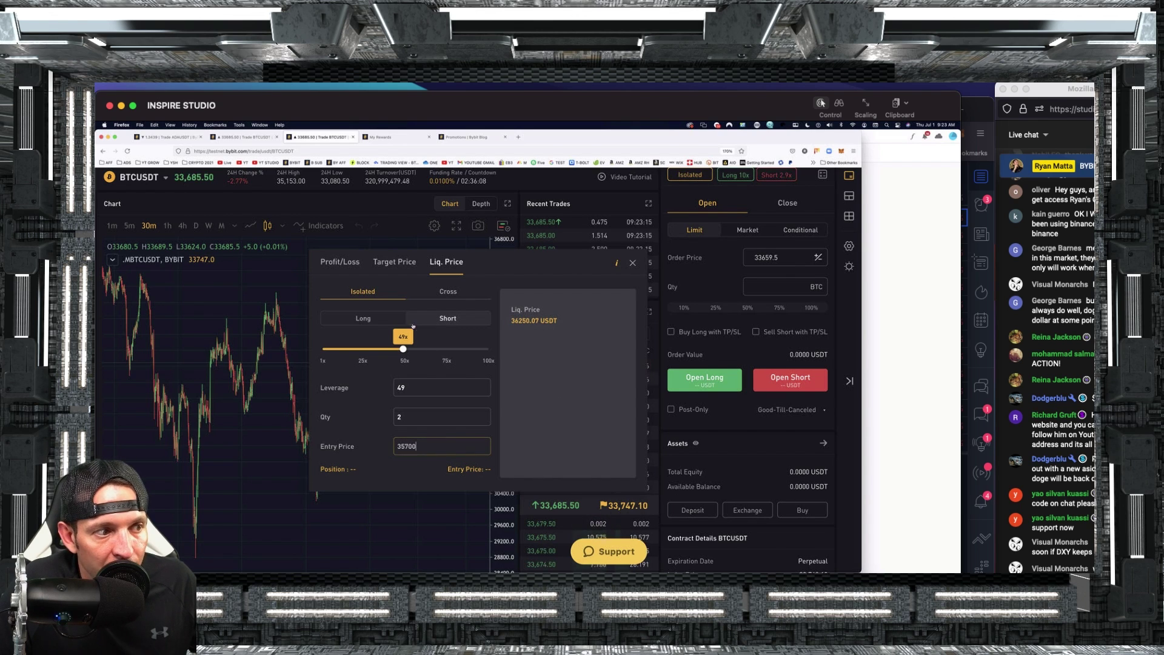
pyautogui.moveTo(403, 350); pyautogui.dragTo(405, 354)
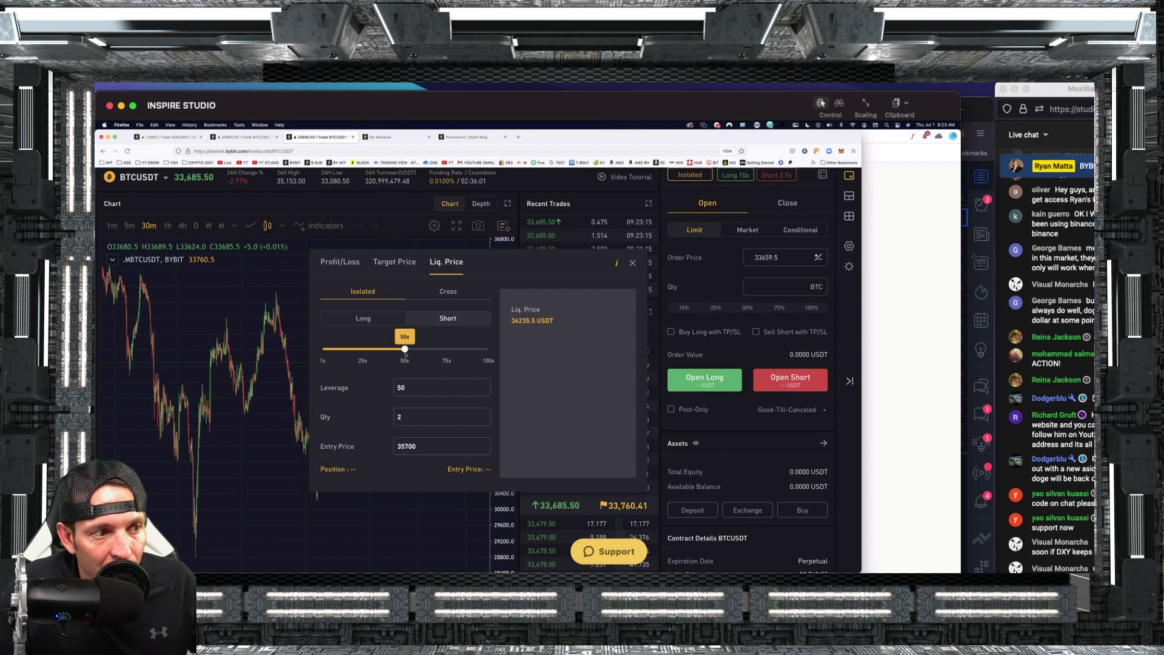
pyautogui.moveTo(423, 446); pyautogui.dragTo(393, 446)
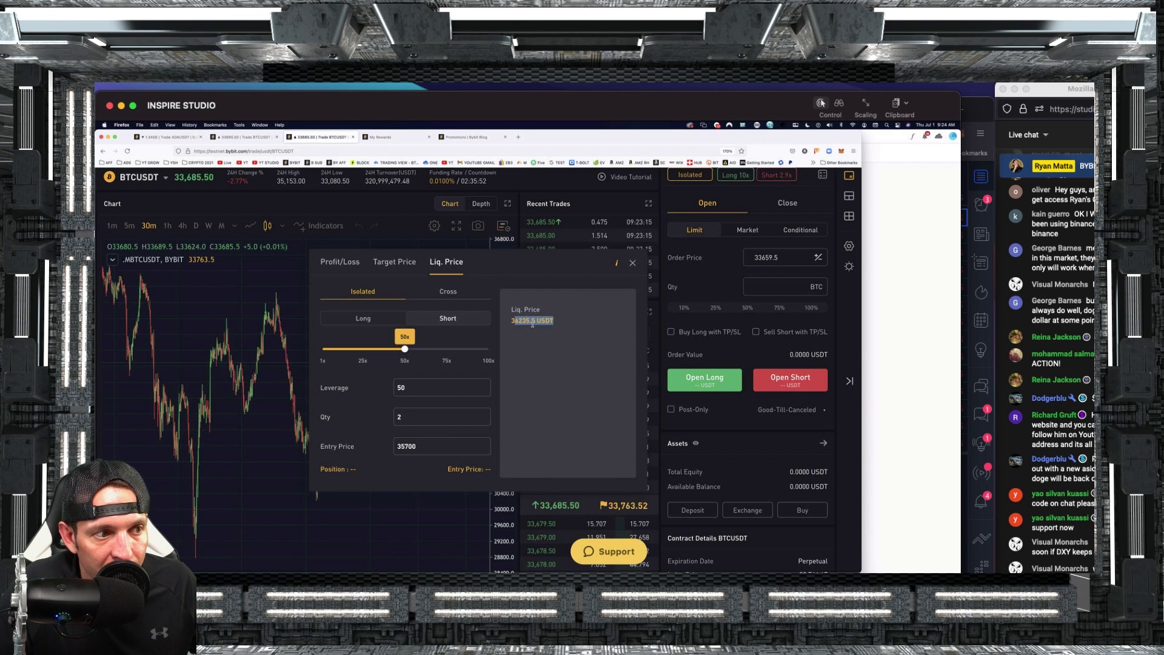
pyautogui.moveTo(510, 321); pyautogui.dragTo(554, 324)
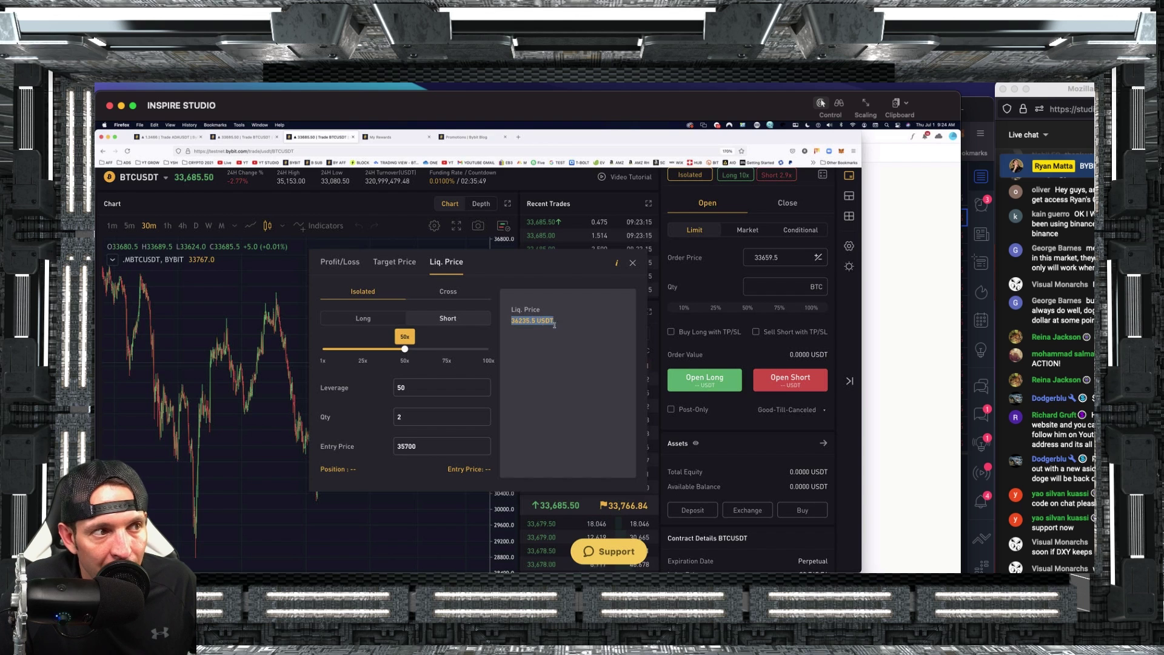
# Close the calculator, note the zero available balance, and enter order quantity 1.
pyautogui.press('Escape')
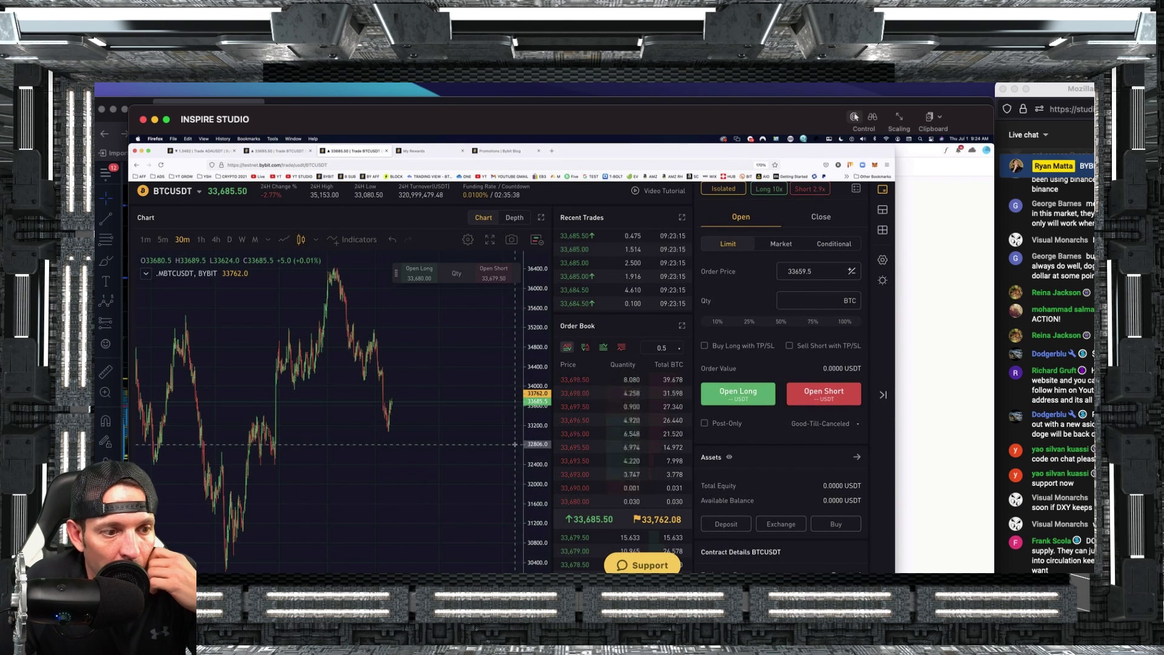
pyautogui.scroll(-1, 835, 462)
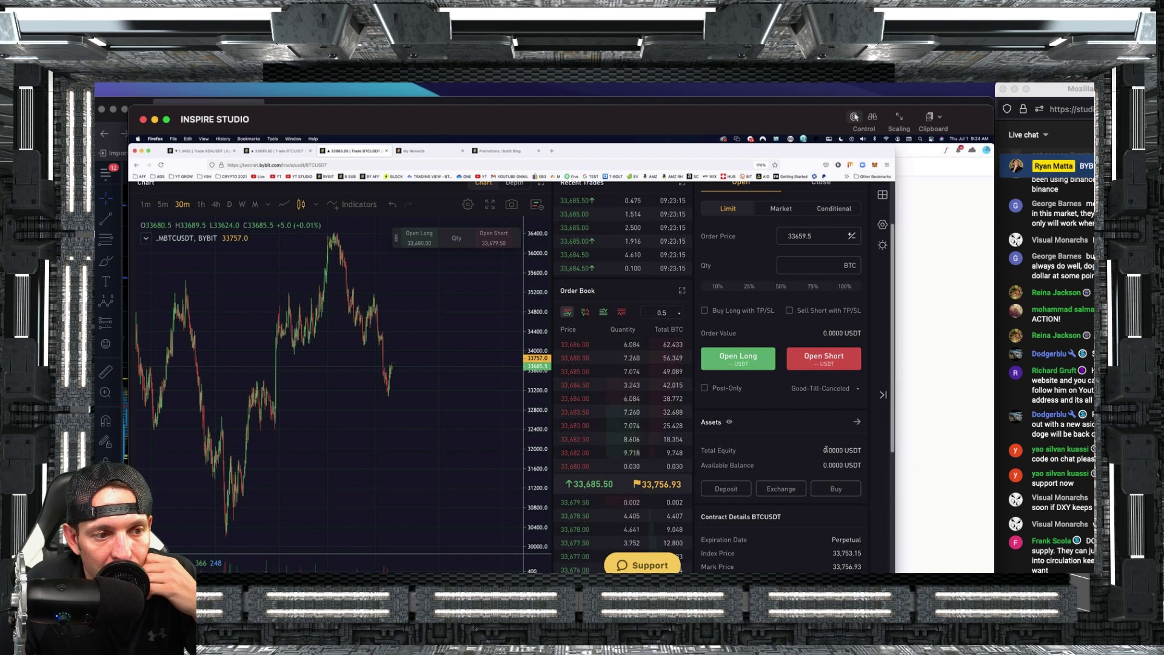
pyautogui.moveTo(814, 471); pyautogui.dragTo(857, 464)
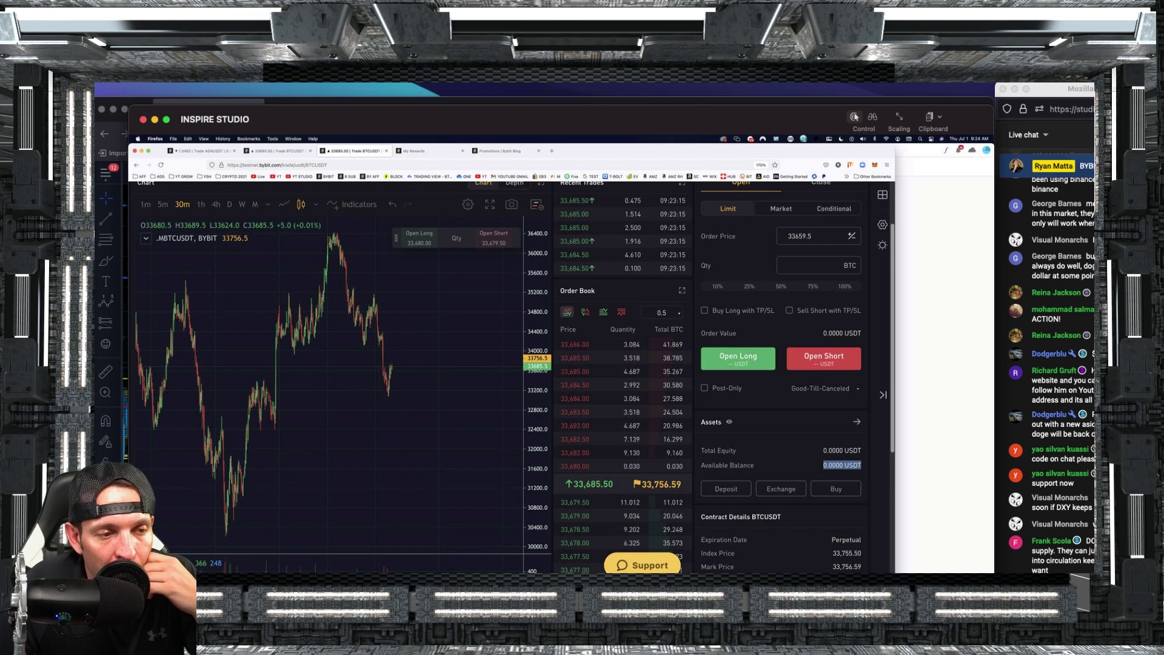
pyautogui.click(812, 265)
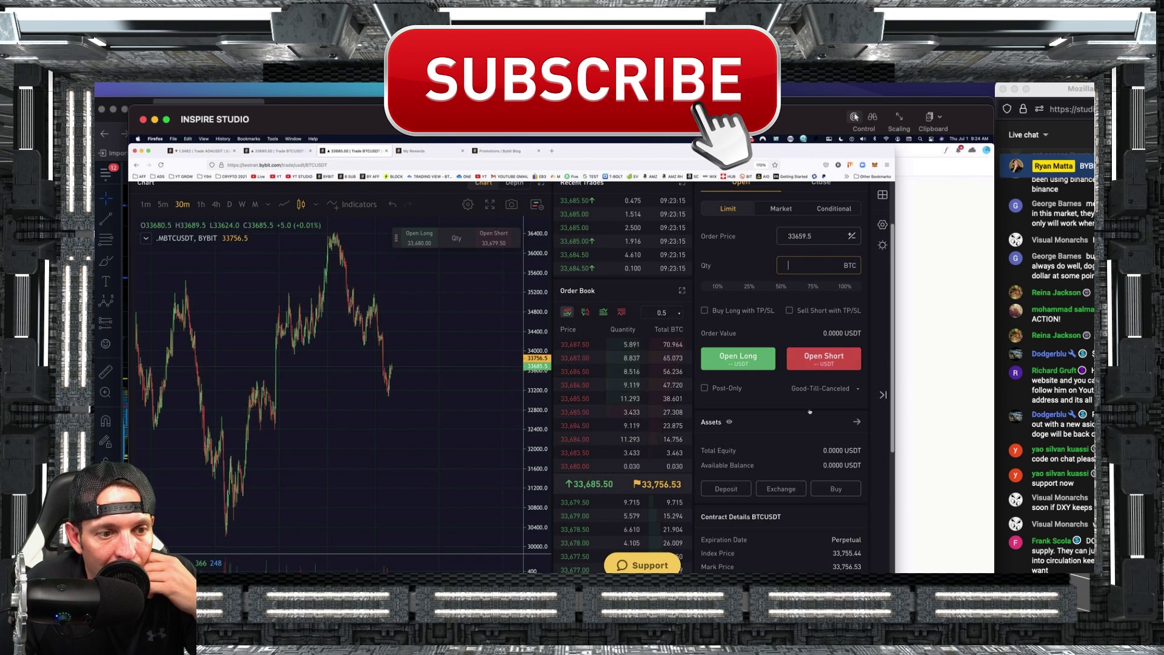
pyautogui.write('1')
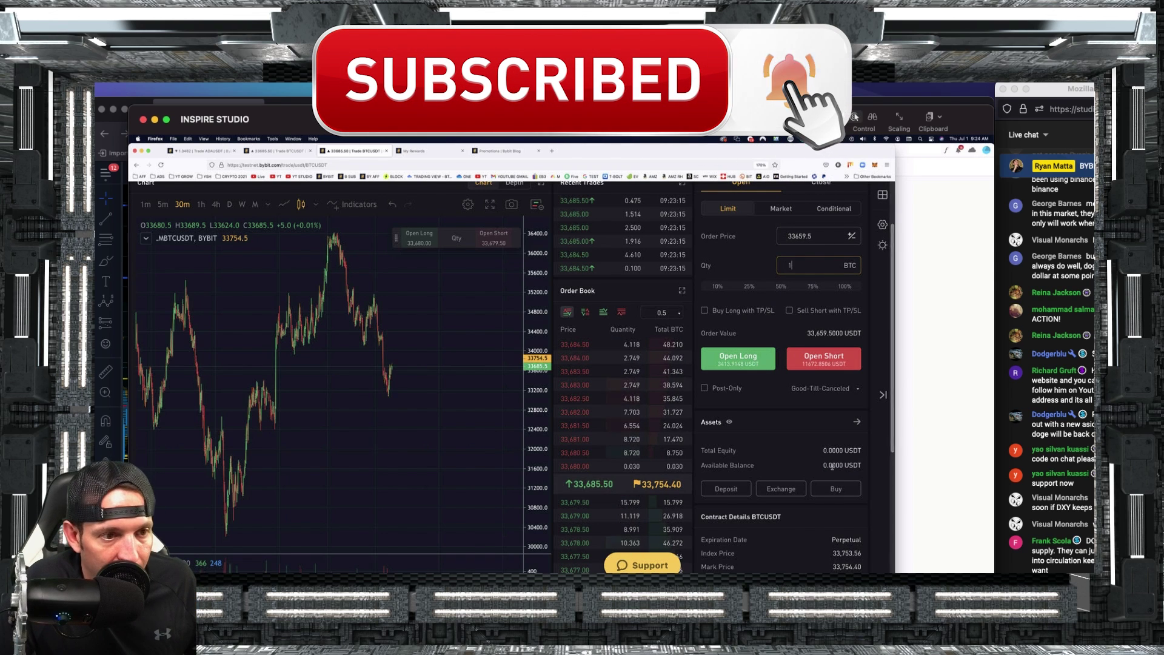
# Point out the testnet address, the 33659 order price and 33,659.5000 USDT order value.
pyautogui.doubleClick(250, 164)
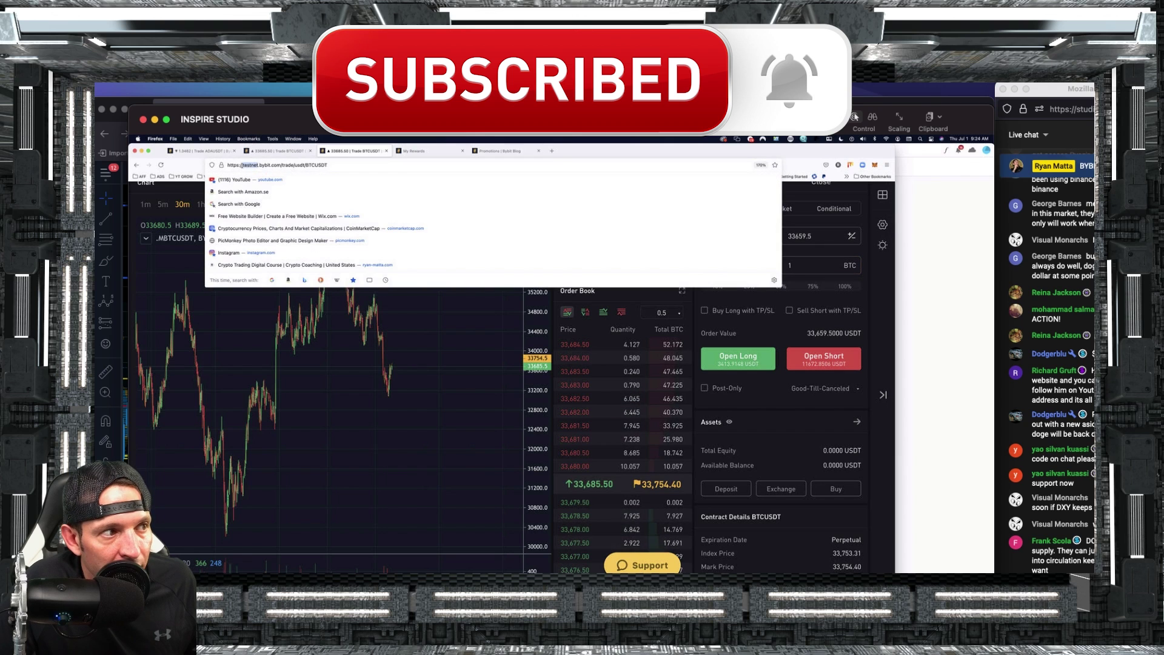
pyautogui.click(755, 283)
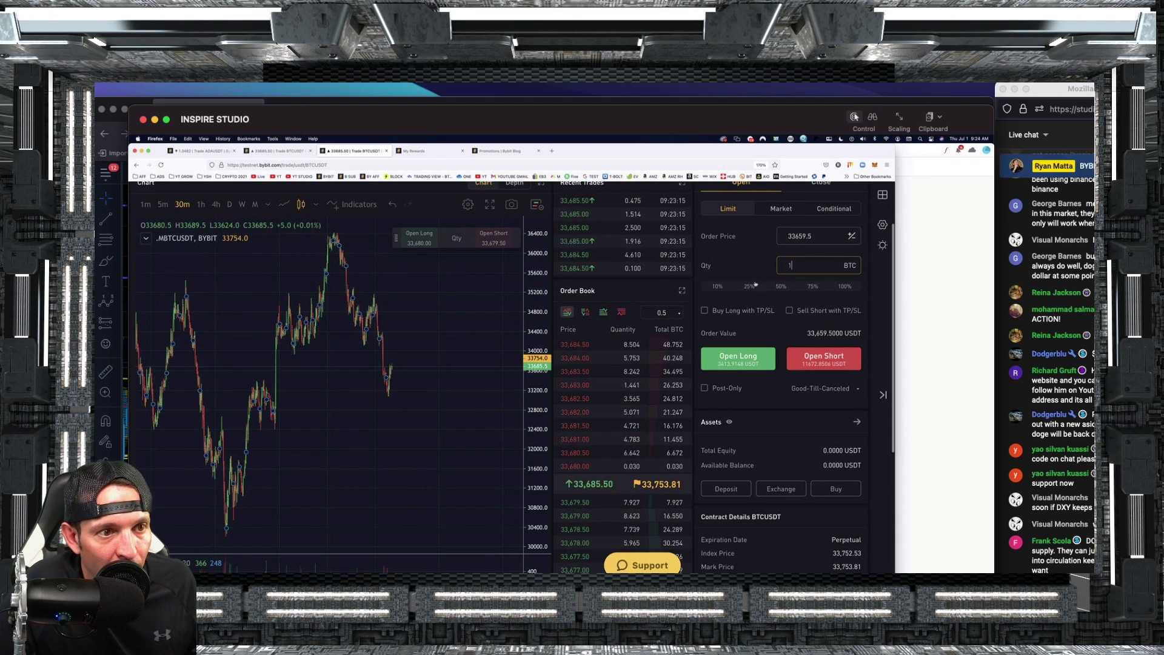
pyautogui.scroll(1, 813, 321)
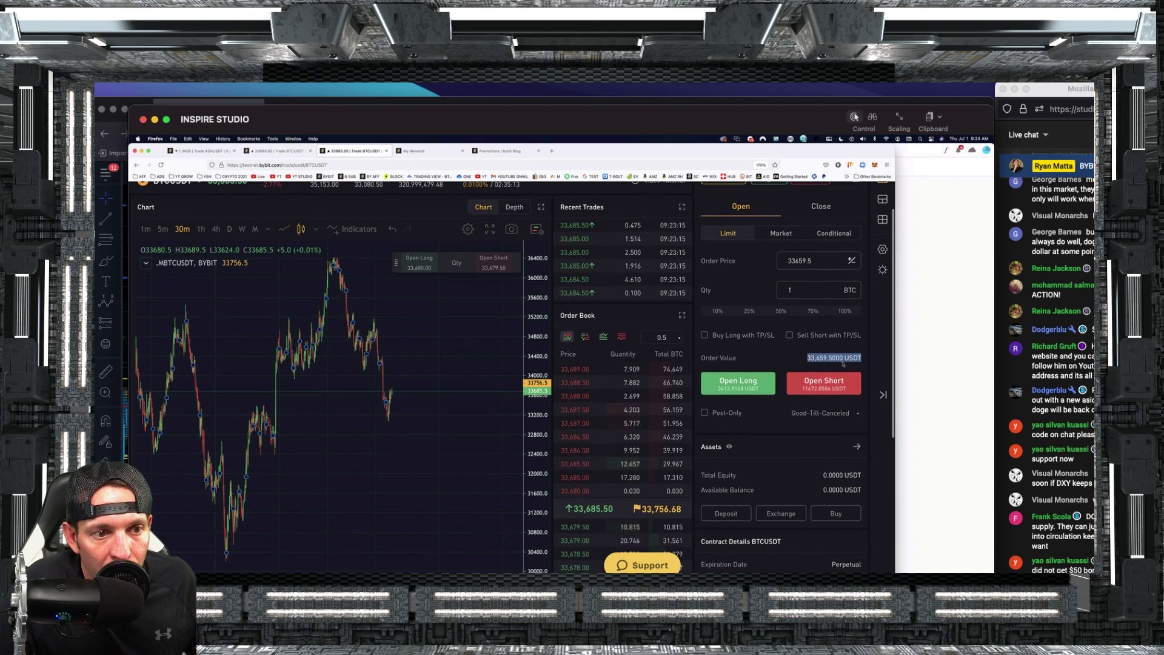
pyautogui.moveTo(805, 358); pyautogui.dragTo(847, 360)
pyautogui.click(795, 293)
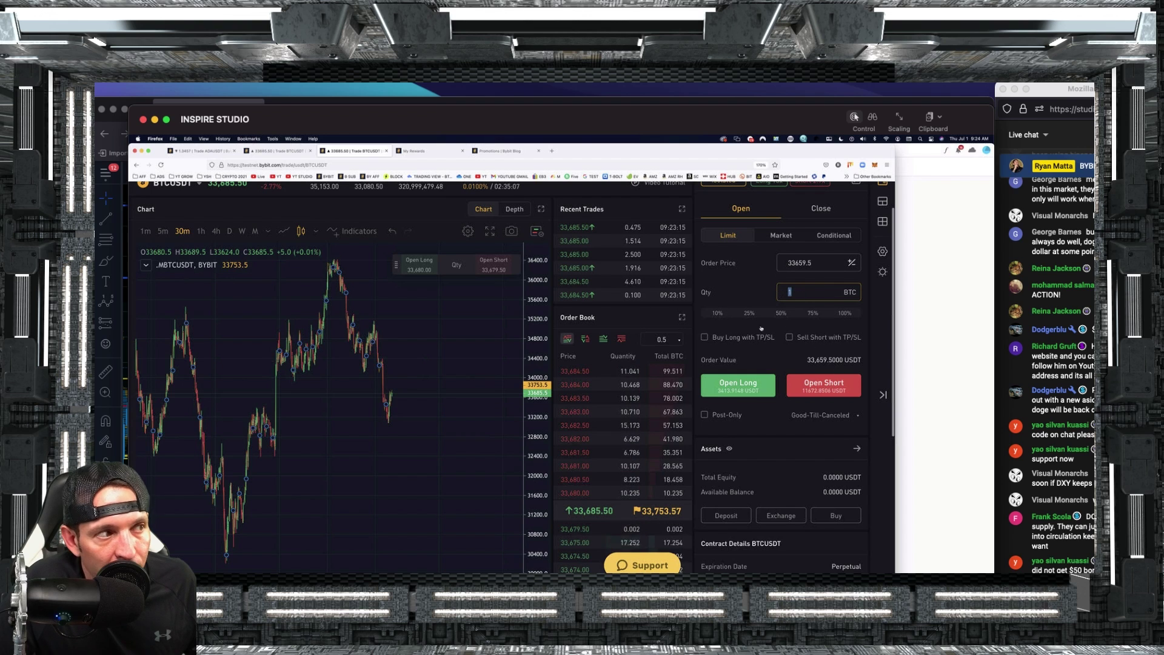
pyautogui.scroll(2, 774, 320)
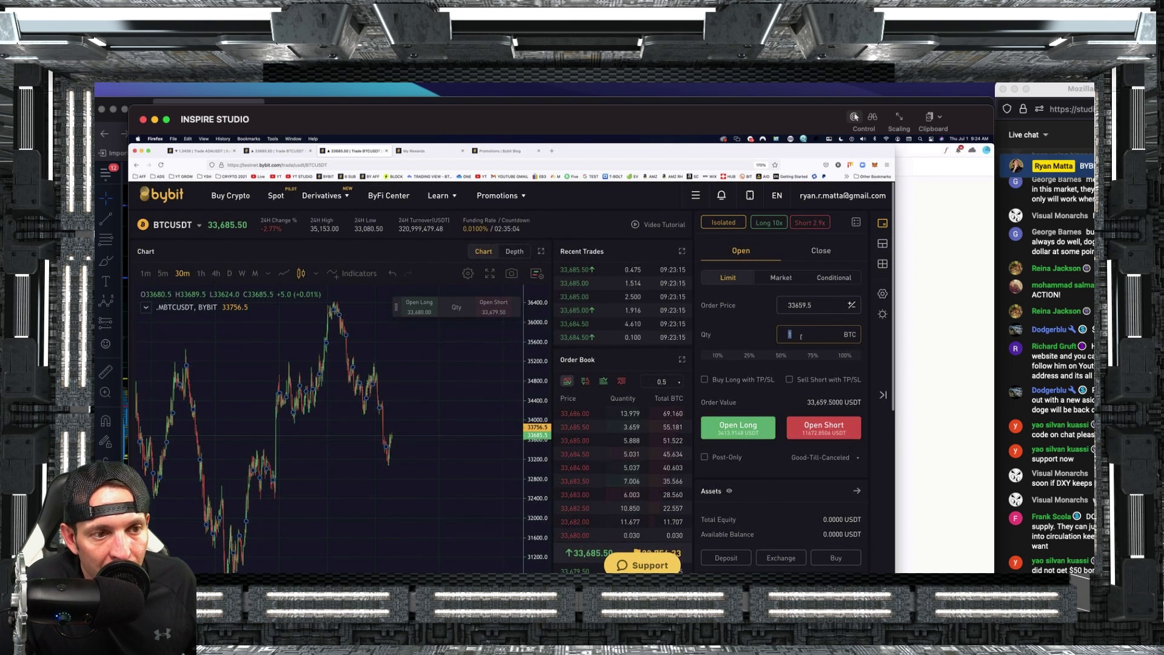
pyautogui.doubleClick(797, 305)
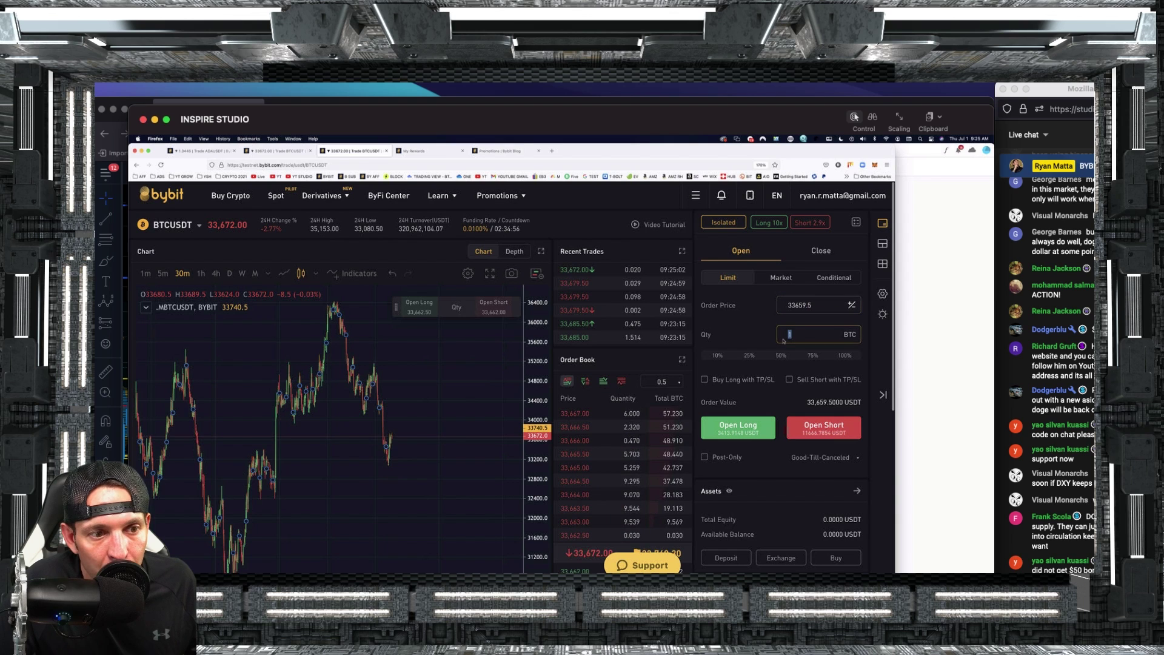
pyautogui.moveTo(862, 402); pyautogui.dragTo(786, 406)
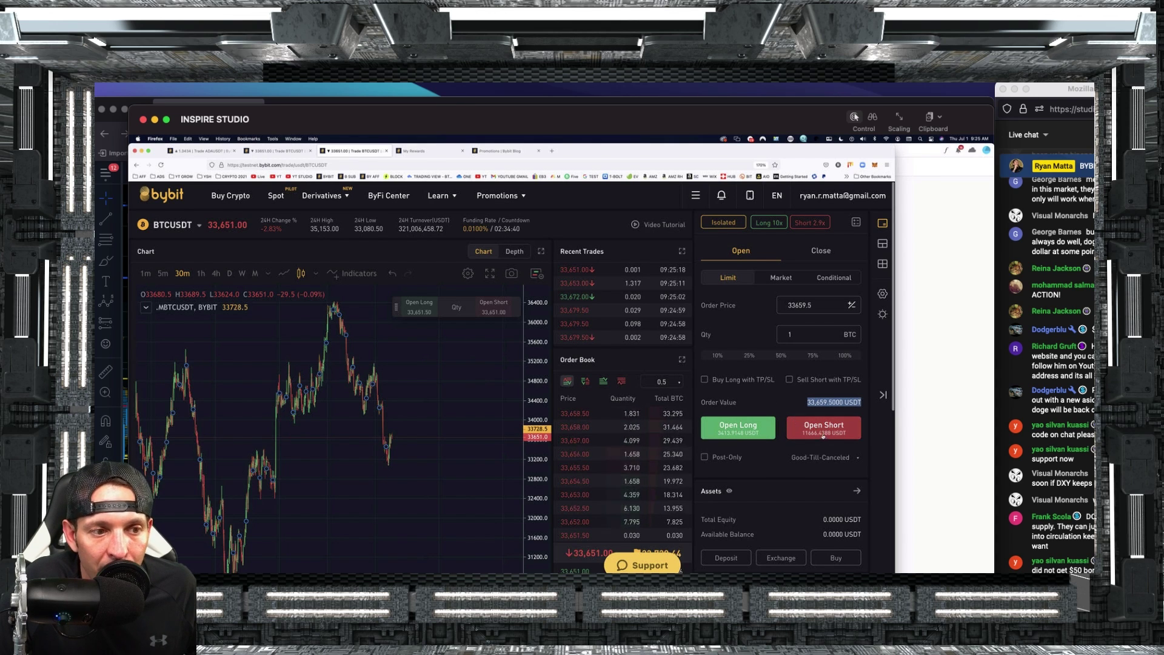
# Change the quantity to .01, attempt the short, and note the zero equity and balance.
pyautogui.click(789, 334)
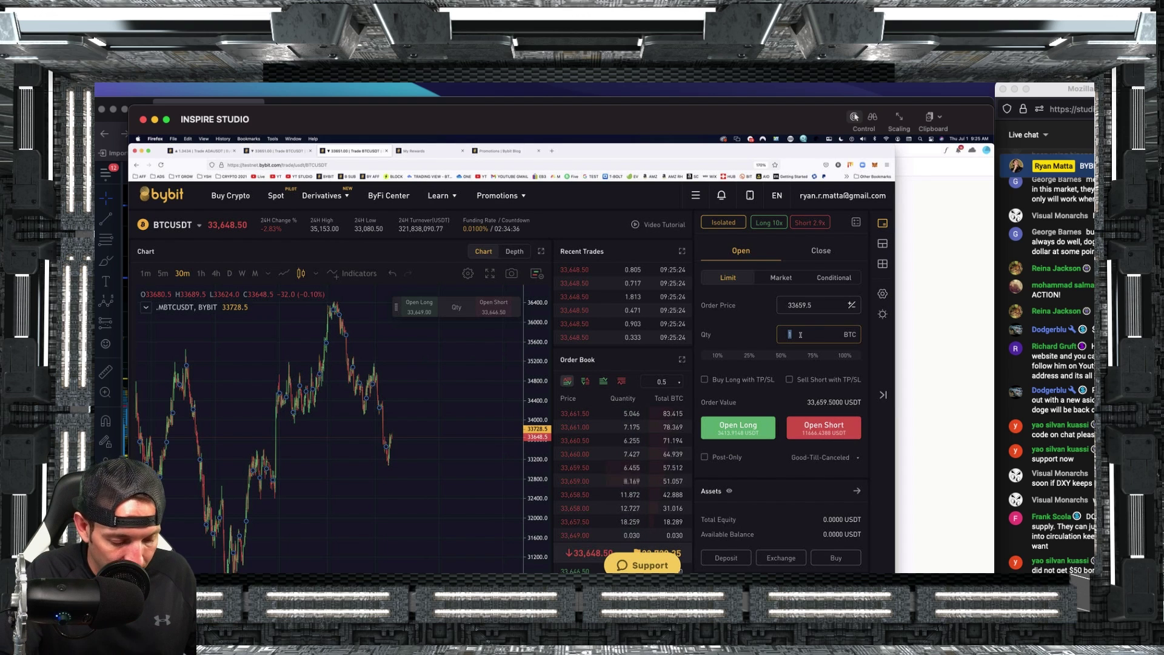
pyautogui.press('BackSpace')
pyautogui.write('.01')
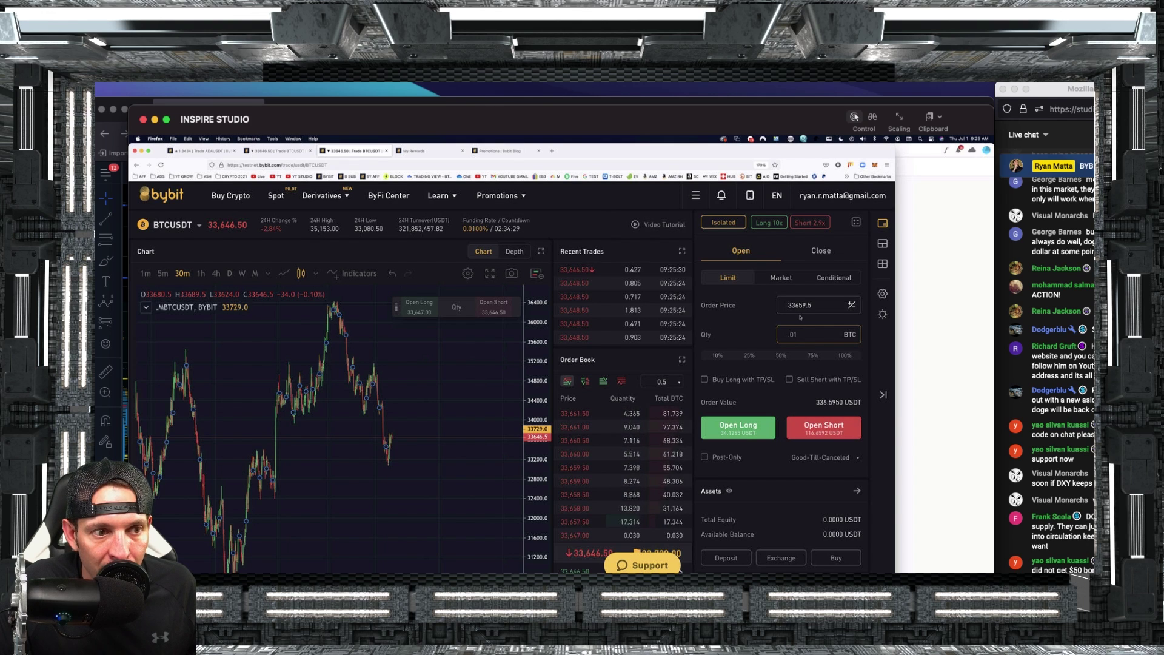
pyautogui.click(804, 433)
pyautogui.scroll(-3, 813, 412)
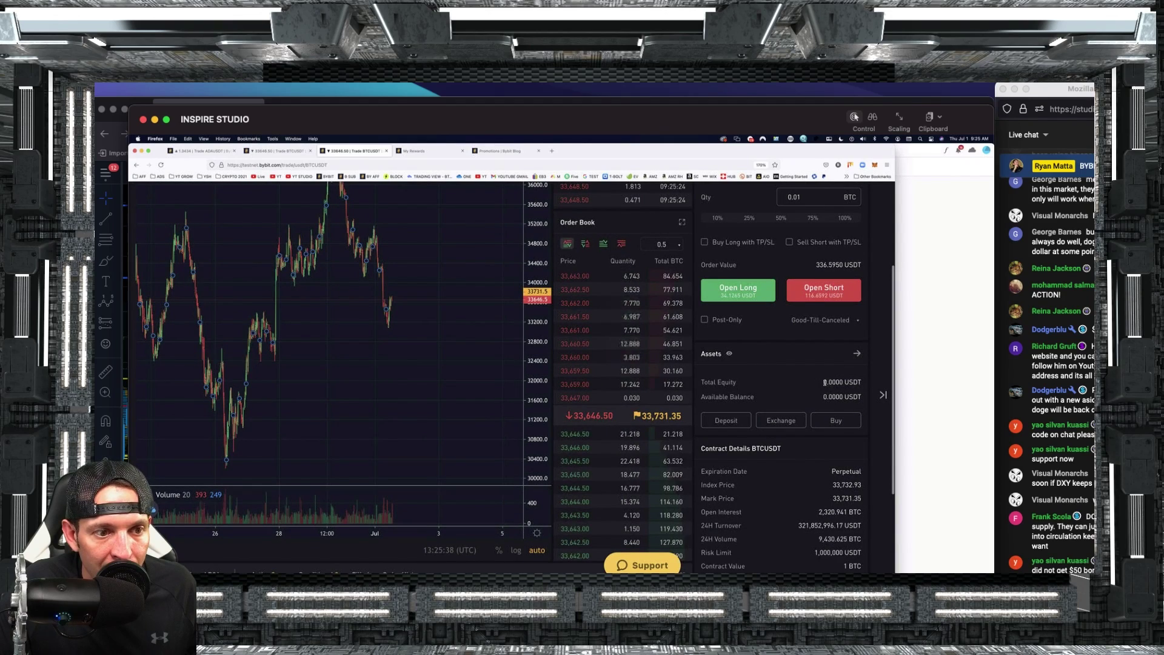
pyautogui.moveTo(828, 380); pyautogui.dragTo(755, 396)
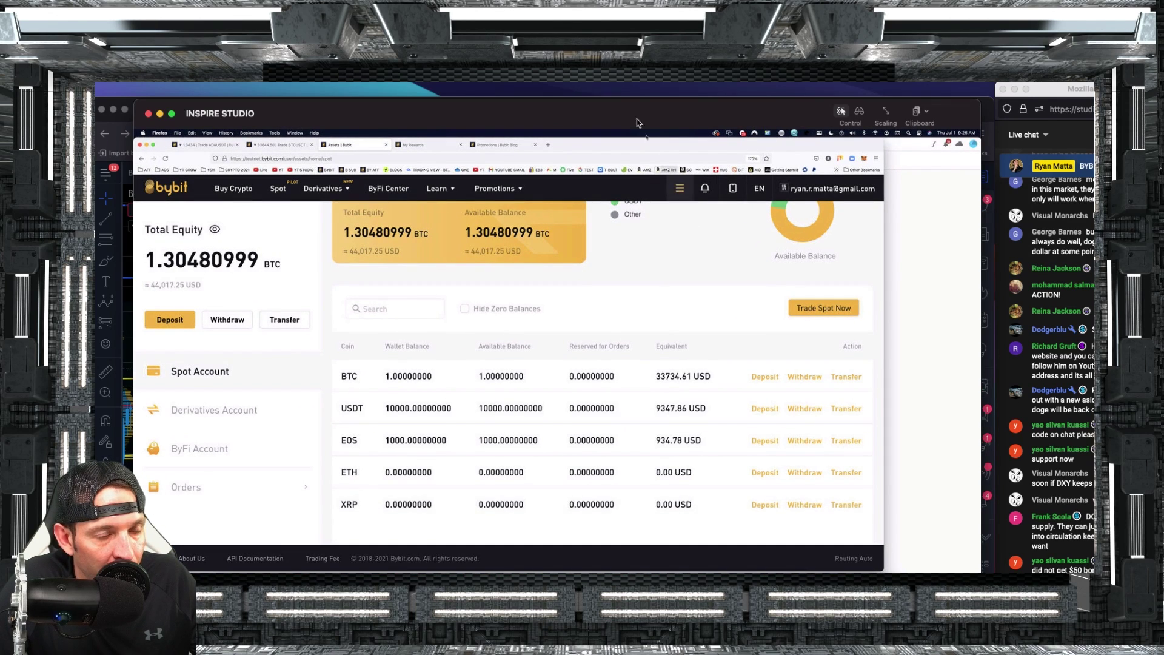
# Note the 10000 USDT in spot and open its Transfer dialog toward Derivatives.
pyautogui.moveTo(639, 117); pyautogui.dragTo(587, 111)
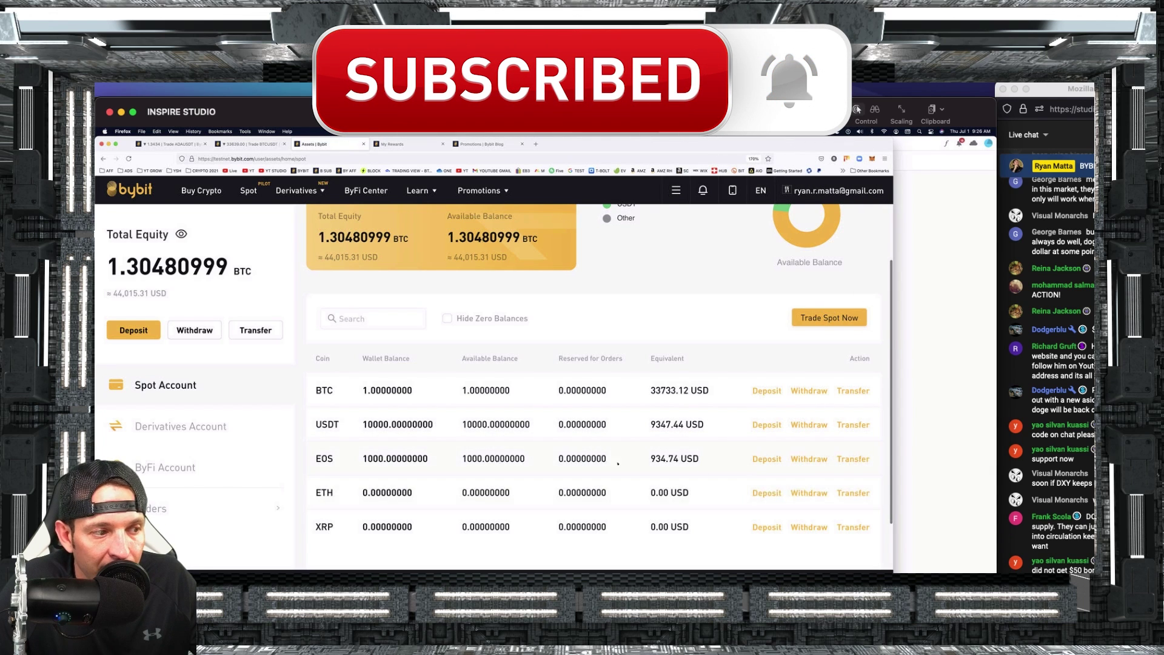
pyautogui.doubleClick(509, 424)
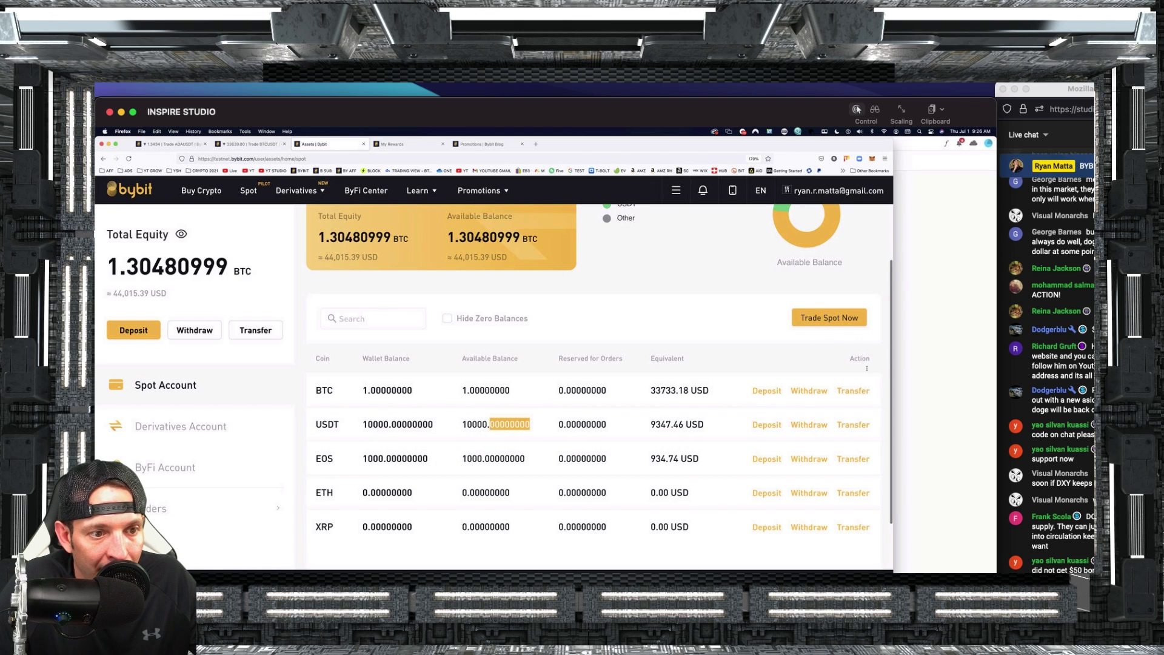
pyautogui.click(852, 425)
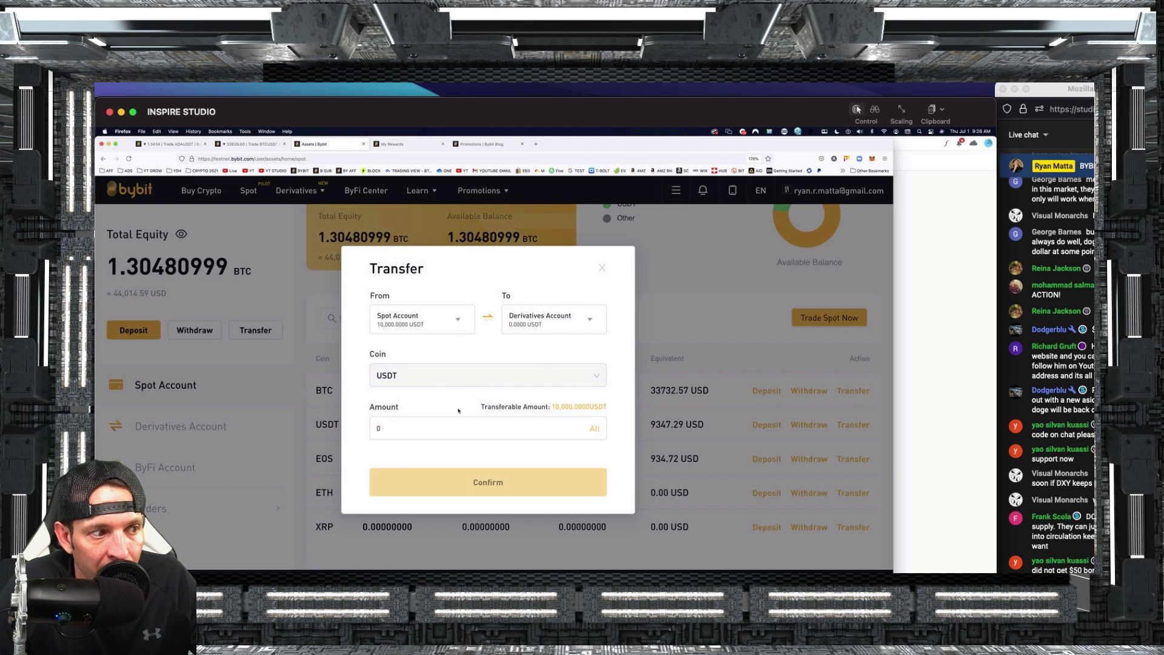
# Transfer 5000 USDT from spot to derivatives, leaving 5000 USDT in spot.
pyautogui.click(394, 433)
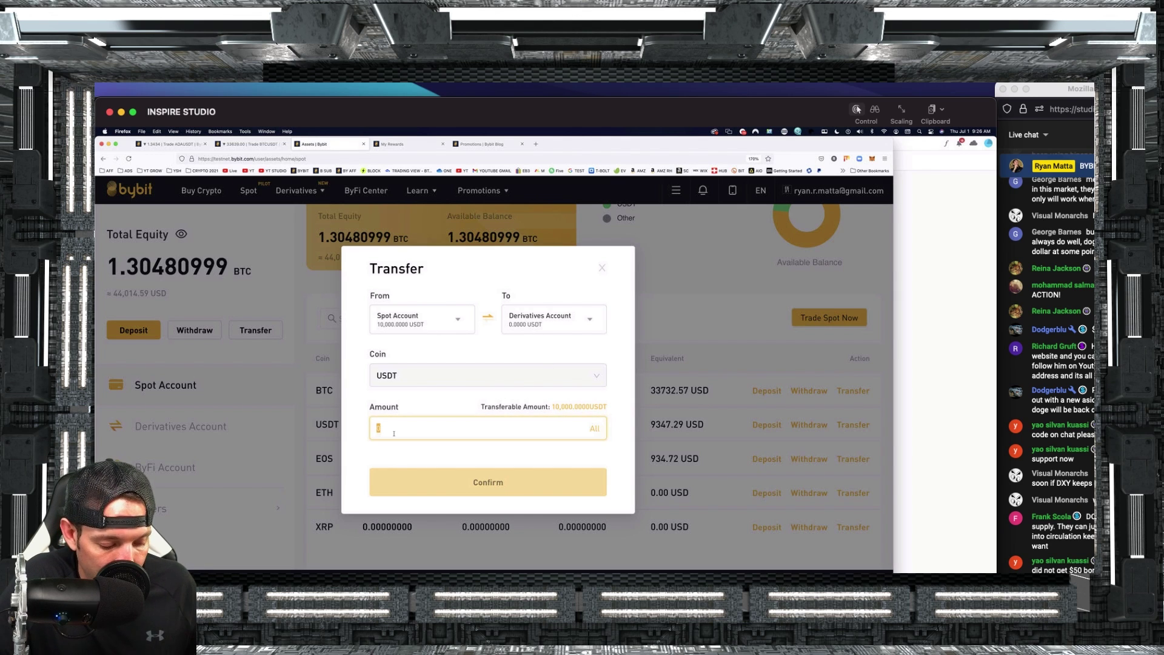
pyautogui.write('5000')
pyautogui.click(524, 474)
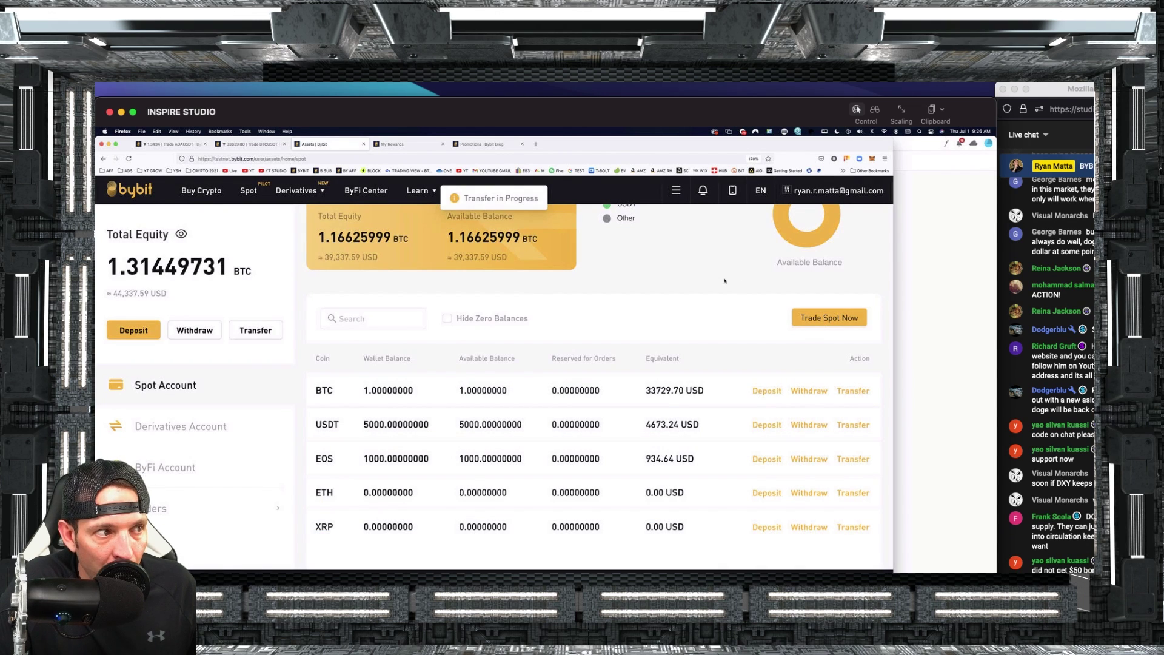
# Open the BTCUSDT perpetual trading page and check the new 5,000 USDT total equity.
pyautogui.moveTo(297, 191)
pyautogui.moveTo(333, 259)
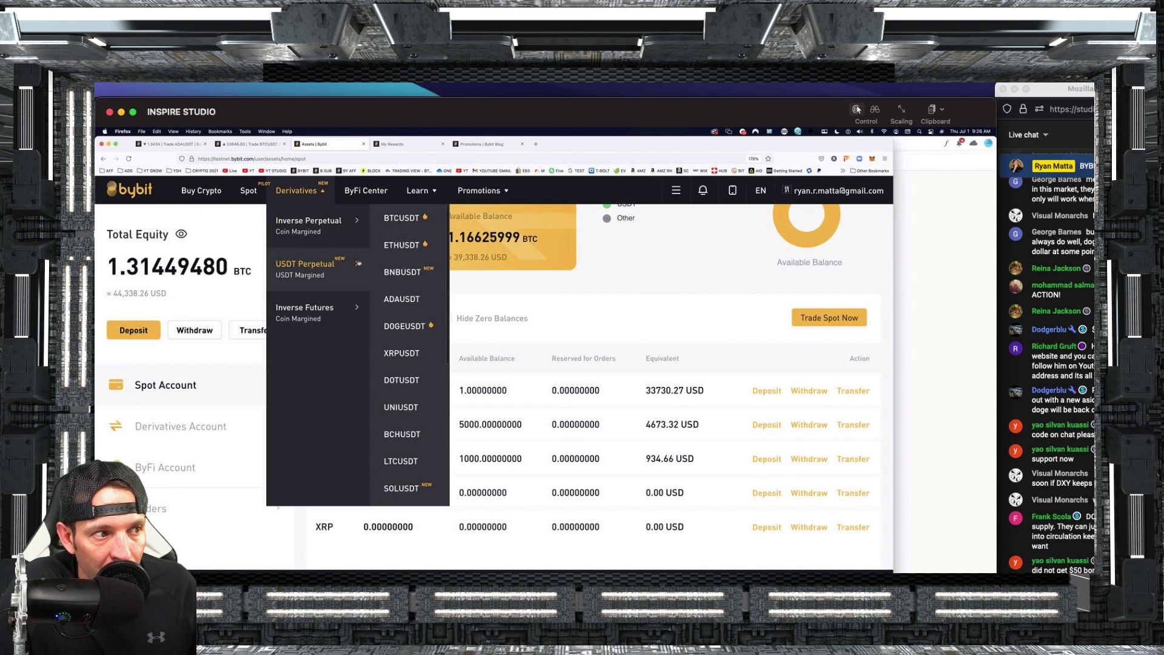
pyautogui.click(403, 219)
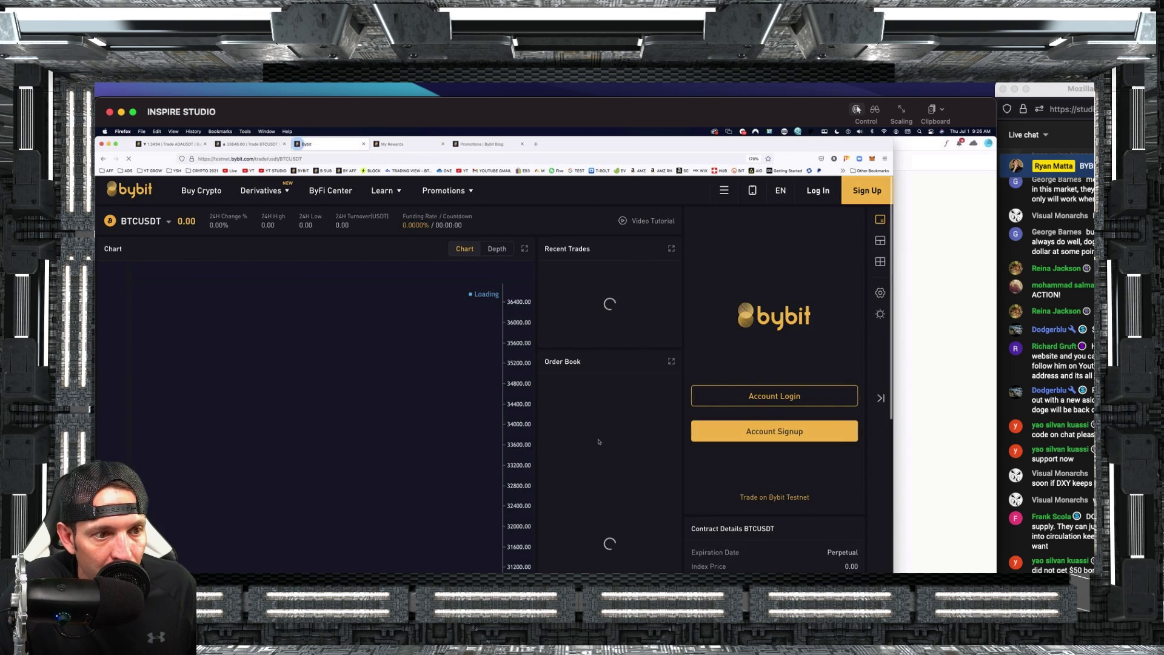
pyautogui.moveTo(802, 413); pyautogui.dragTo(851, 415)
# Set up a market order for 0.043 BTC, worth about 1,447.70 USDT.
pyautogui.scroll(1, 703, 382)
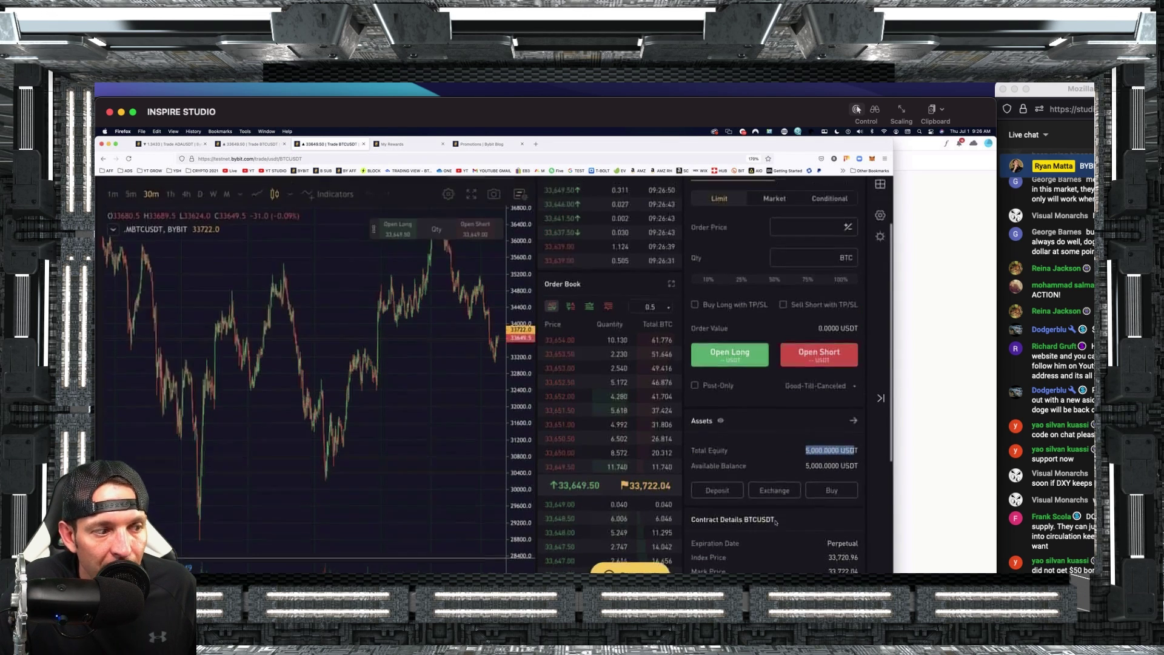
pyautogui.scroll(2, 703, 381)
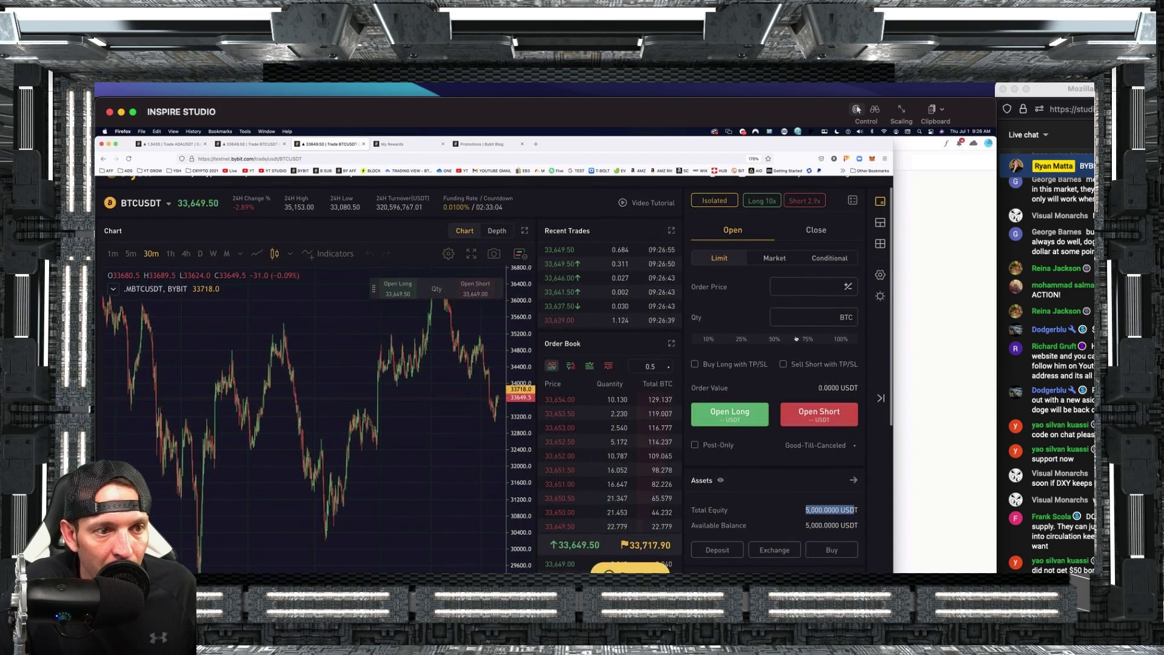
pyautogui.click(775, 261)
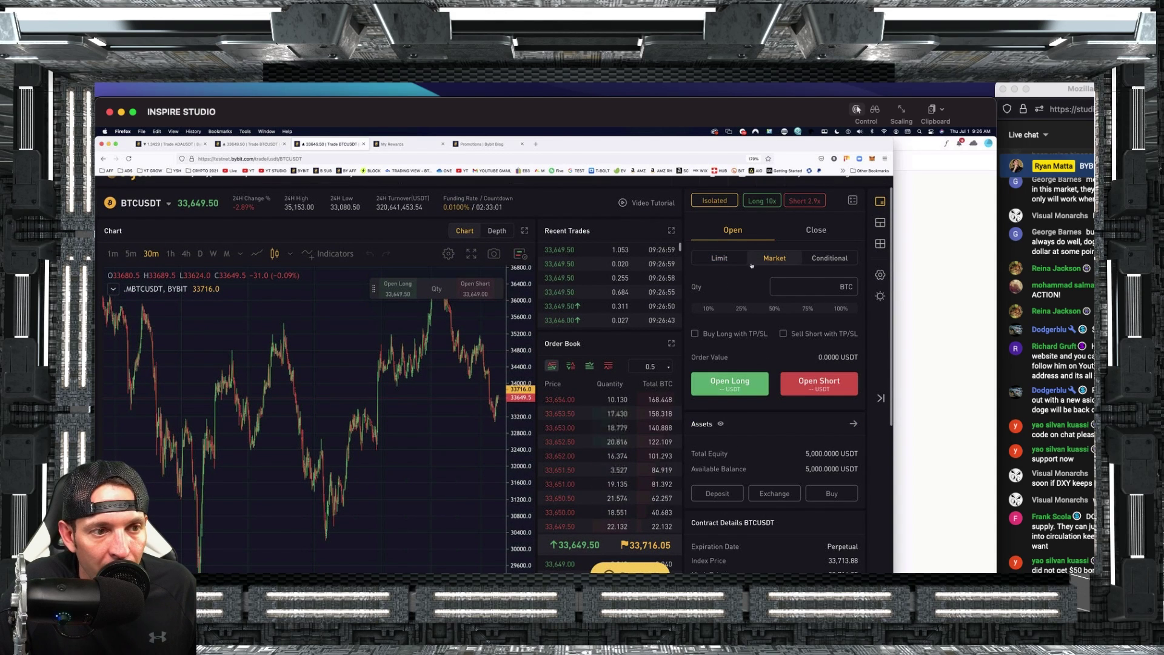
pyautogui.click(797, 288)
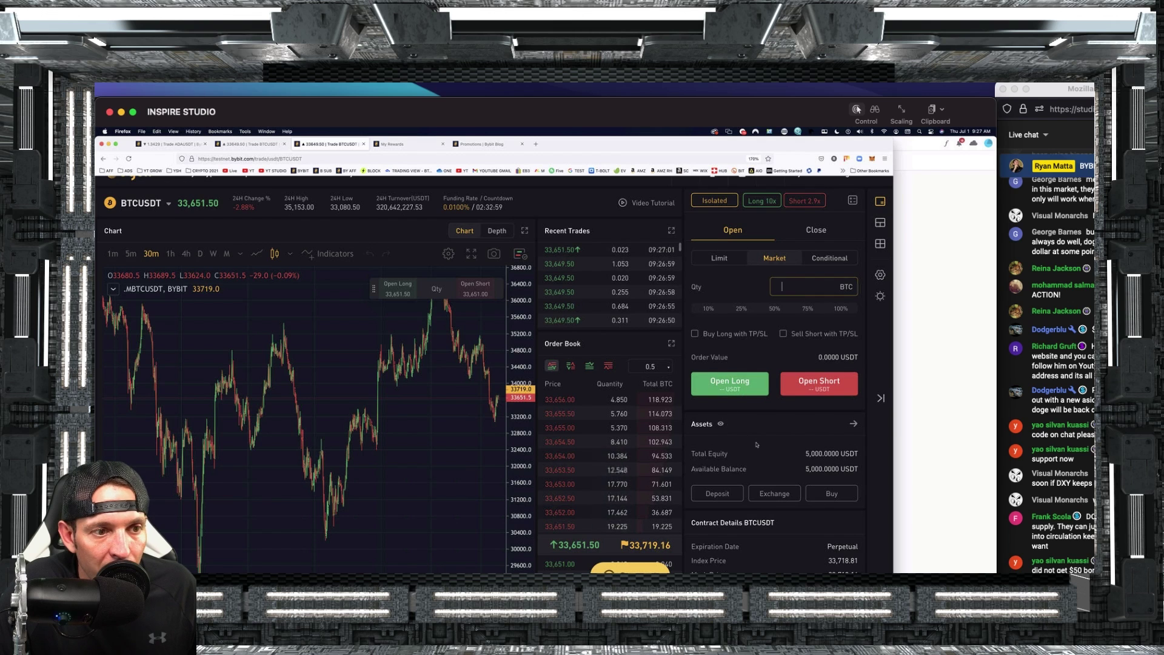
pyautogui.scroll(-1, 797, 287)
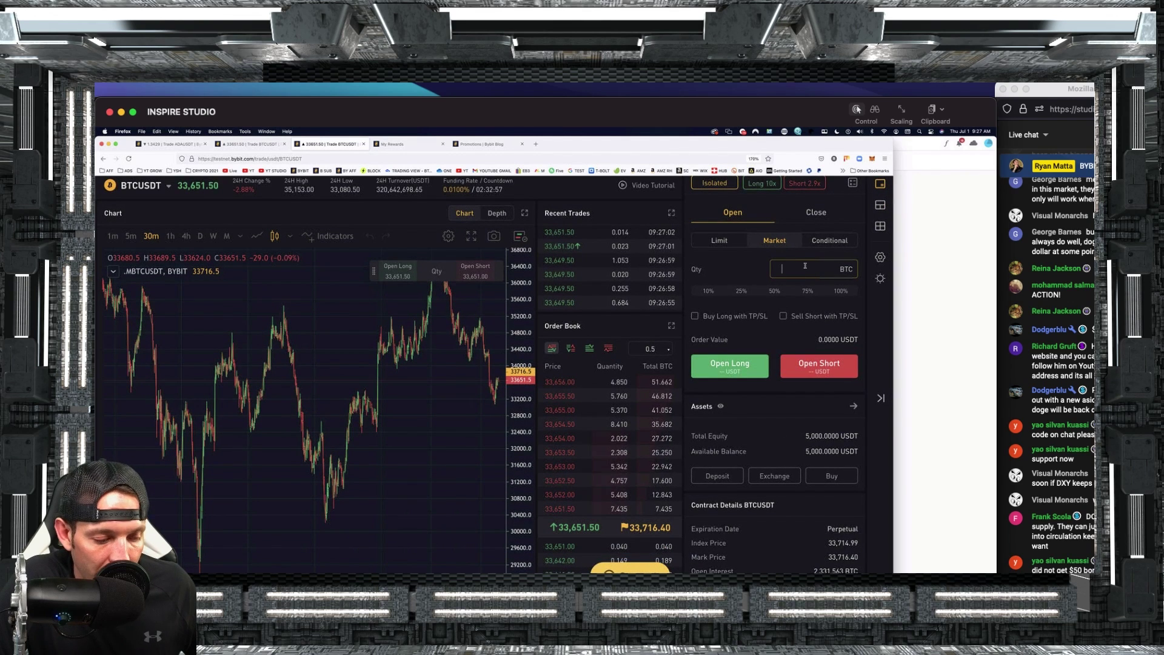
pyautogui.write('1')
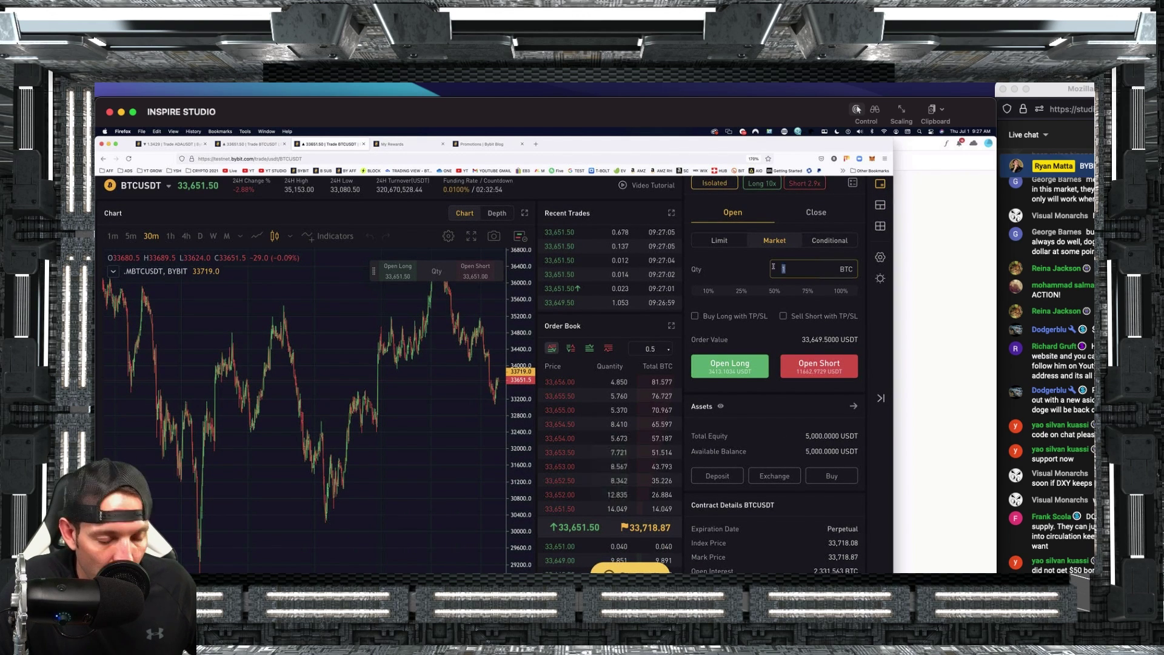
pyautogui.write('.05')
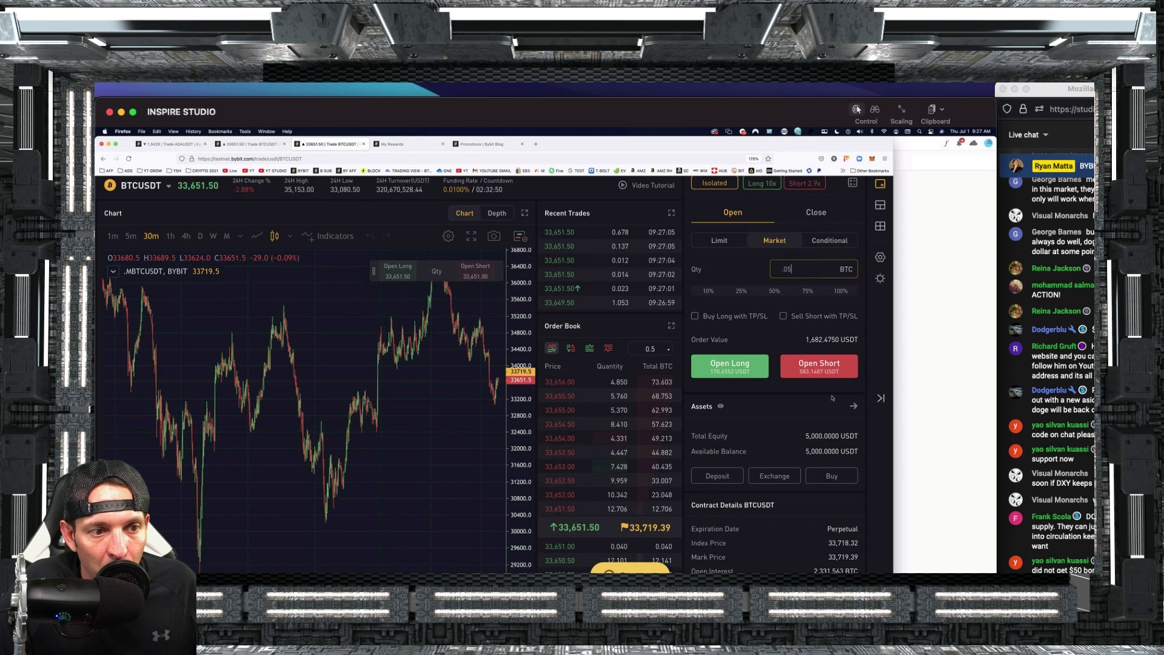
pyautogui.press('BackSpace')
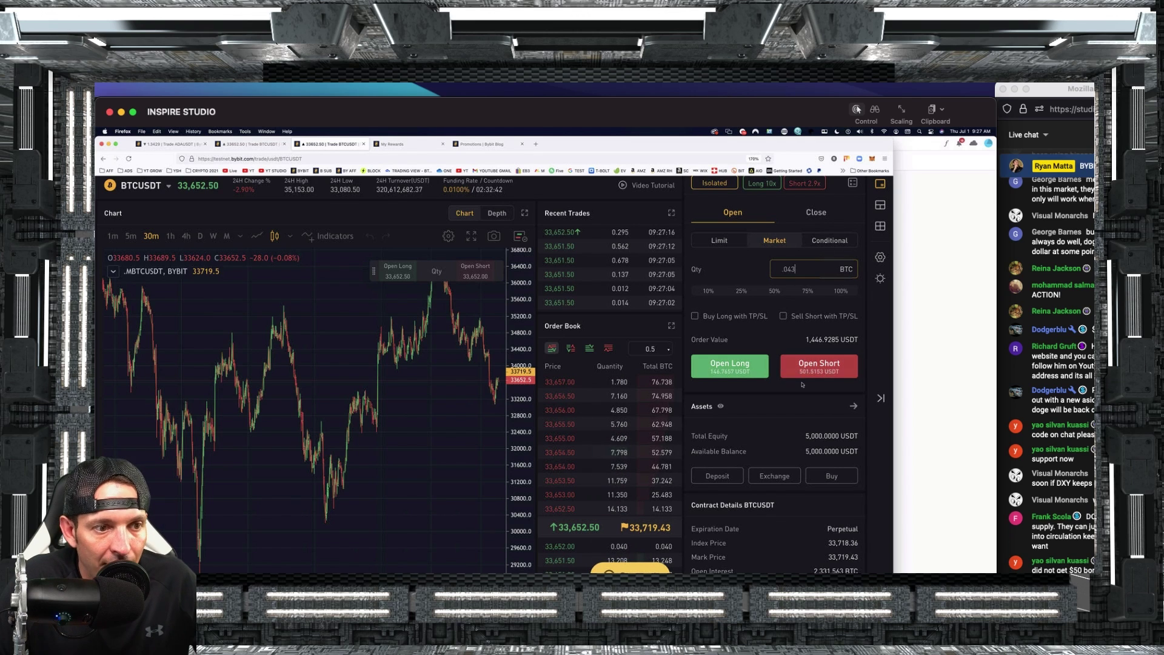
pyautogui.write('43')
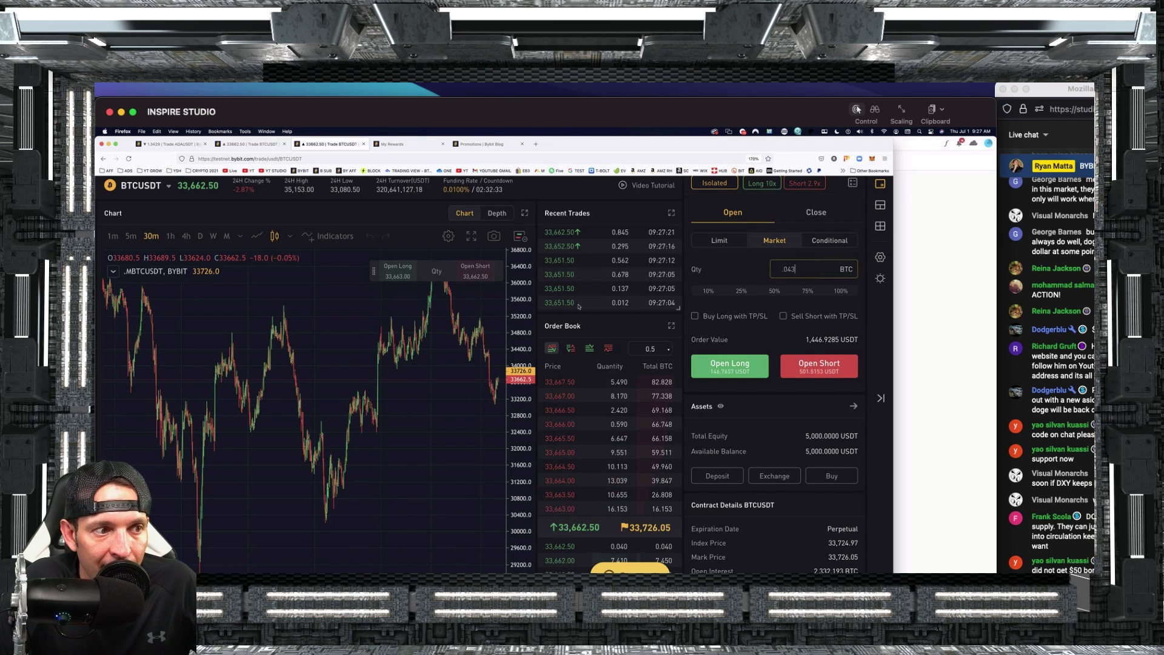
pyautogui.moveTo(577, 306); pyautogui.dragTo(577, 386)
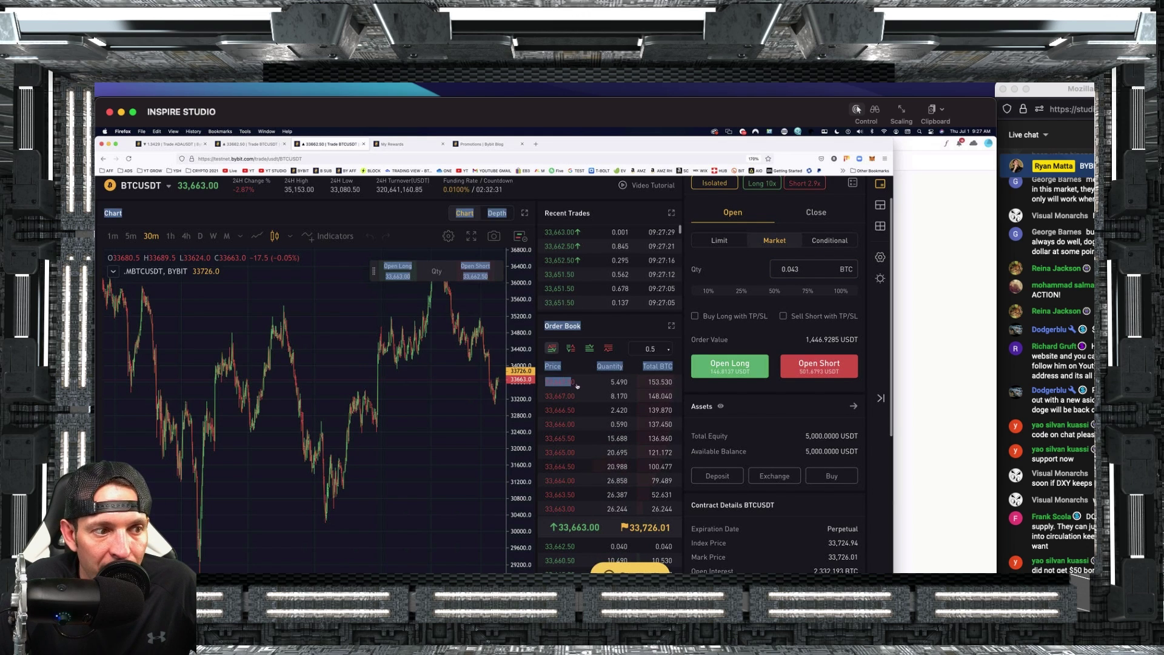
pyautogui.click(577, 386)
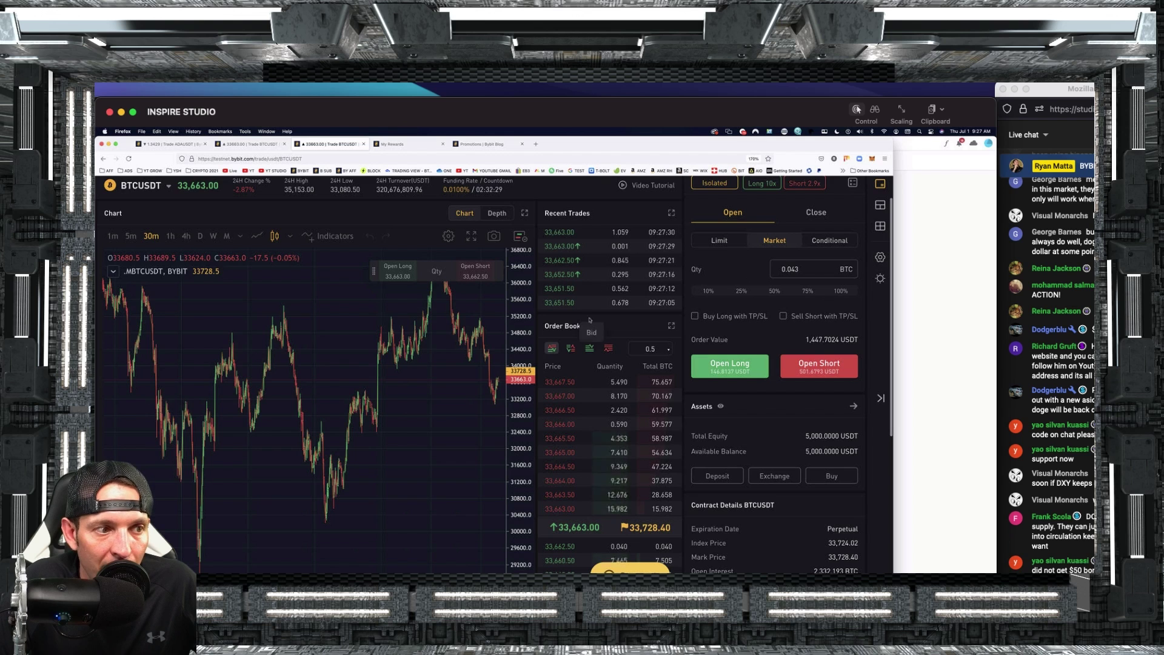
# Short 0.043 BTC at market, then market-close the whole position for a -2.4 loss.
pyautogui.click(818, 374)
pyautogui.scroll(-5, 347, 492)
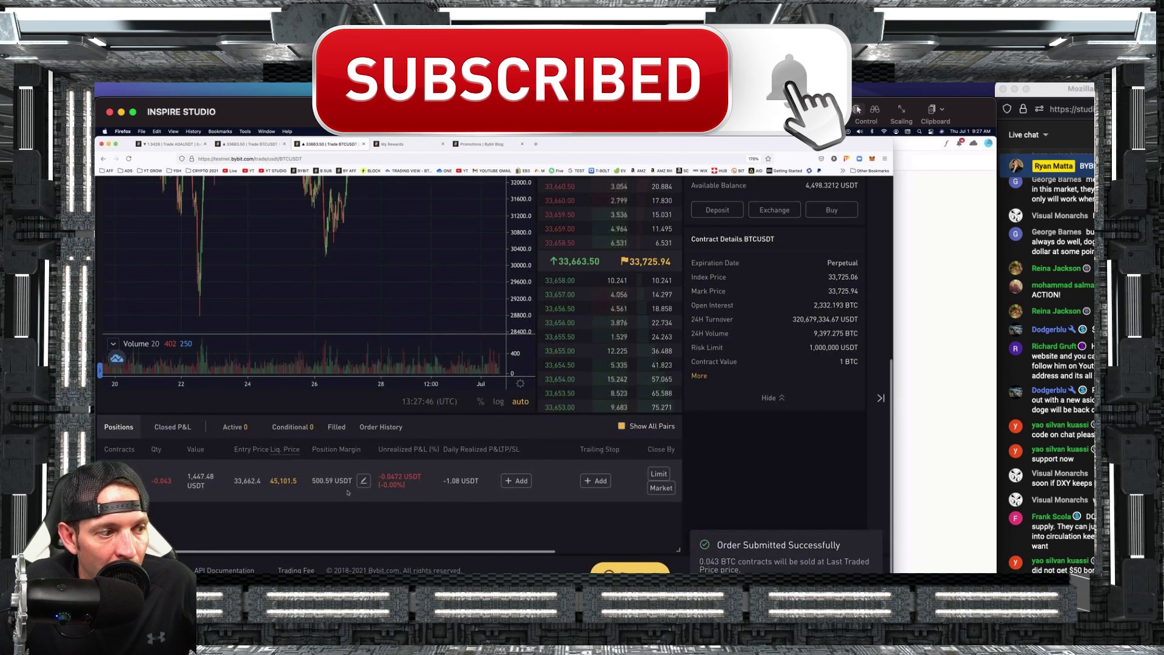
pyautogui.click(661, 488)
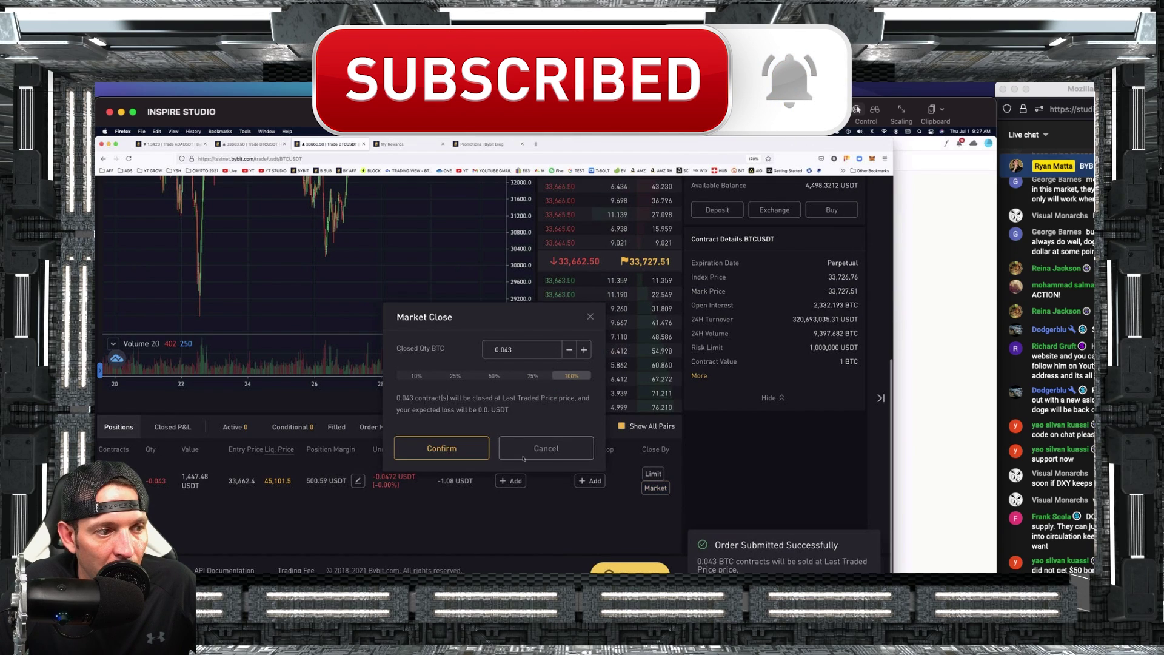
pyautogui.click(467, 448)
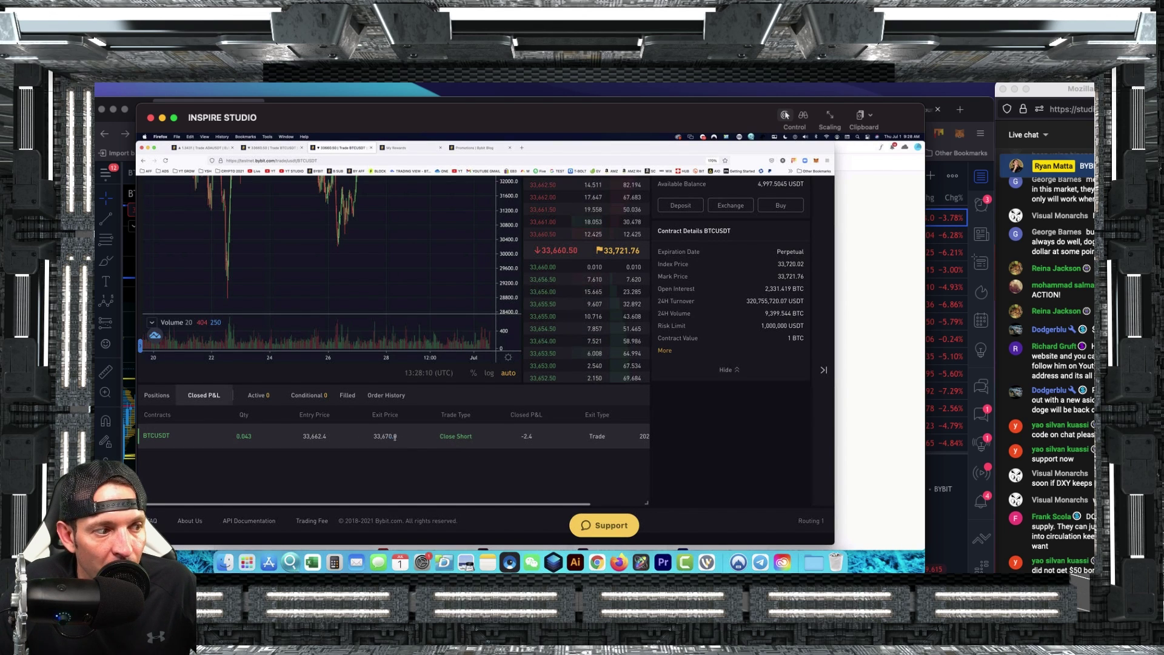
# Compute the trading fee as 500 × 0.00075 in the calculator.
pyautogui.moveTo(306, 435); pyautogui.dragTo(325, 437)
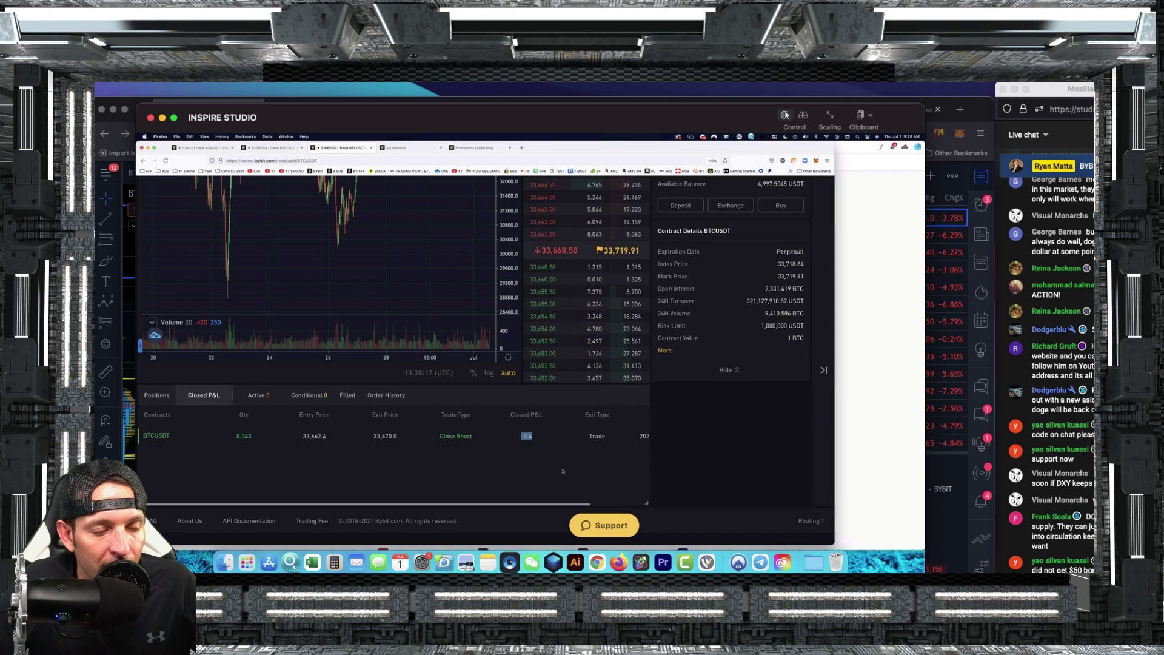
pyautogui.click(614, 234)
pyautogui.click(647, 287)
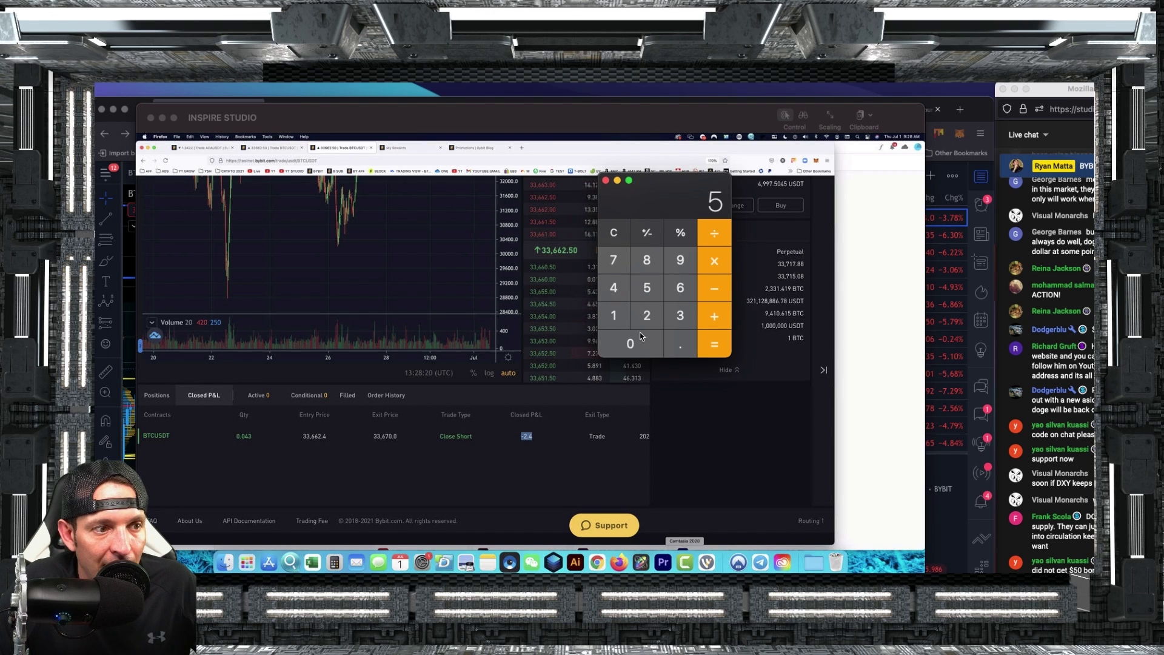
pyautogui.doubleClick(631, 344)
pyautogui.click(714, 260)
pyautogui.click(680, 344)
pyautogui.click(631, 343)
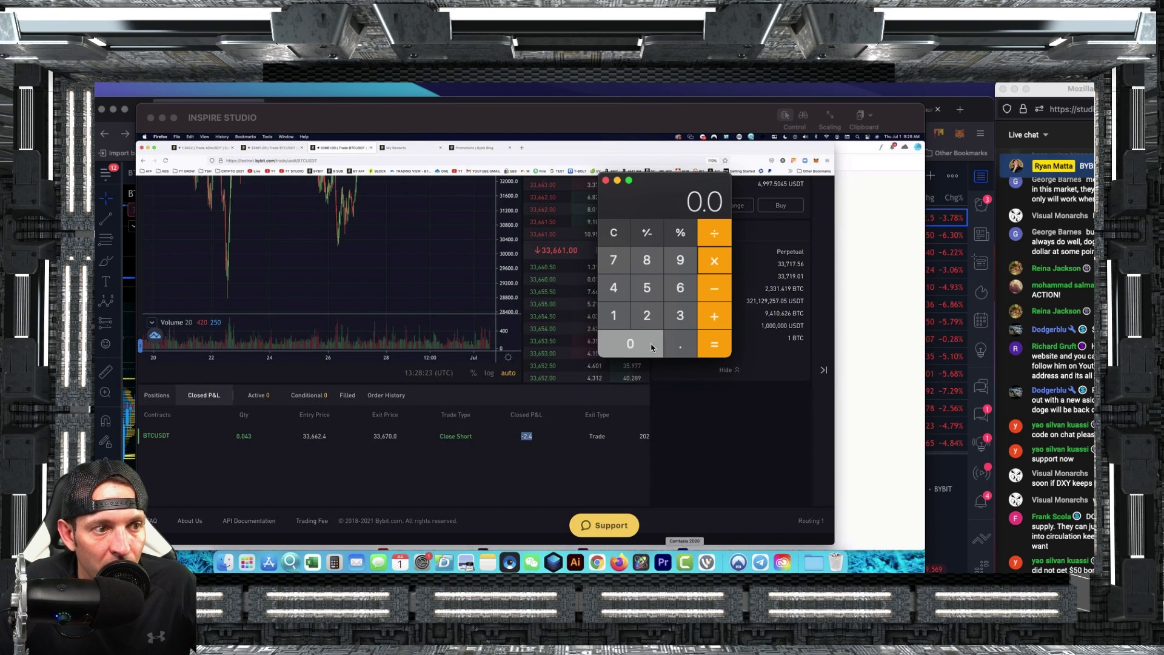
pyautogui.click(631, 344)
pyautogui.click(630, 344)
pyautogui.click(624, 263)
pyautogui.click(647, 287)
pyautogui.click(714, 344)
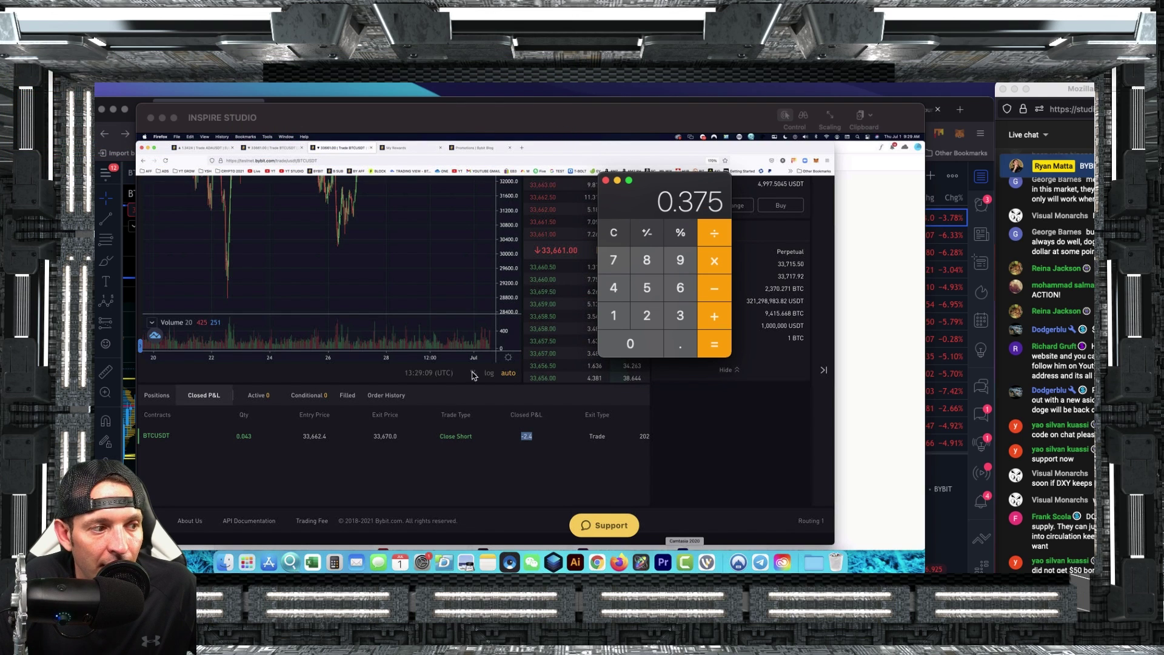
# Close the calculator and compare entry 33,662.4, exit 33,670.0 and -2.4 closed P&L.
pyautogui.click(402, 443)
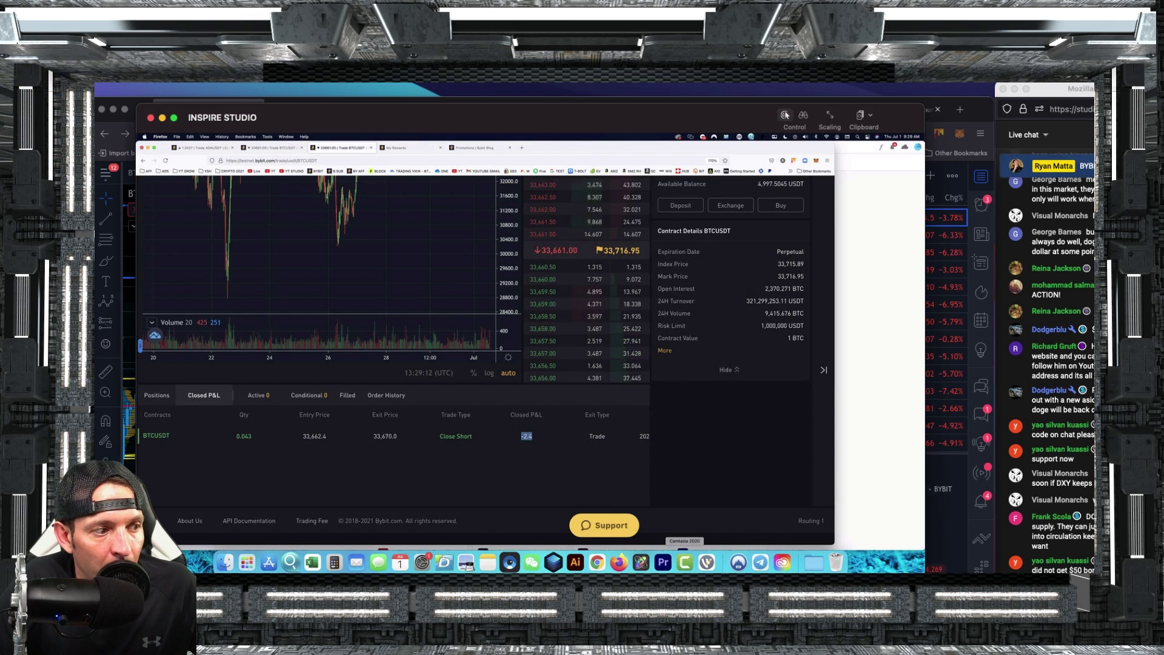
pyautogui.moveTo(309, 435); pyautogui.dragTo(326, 437)
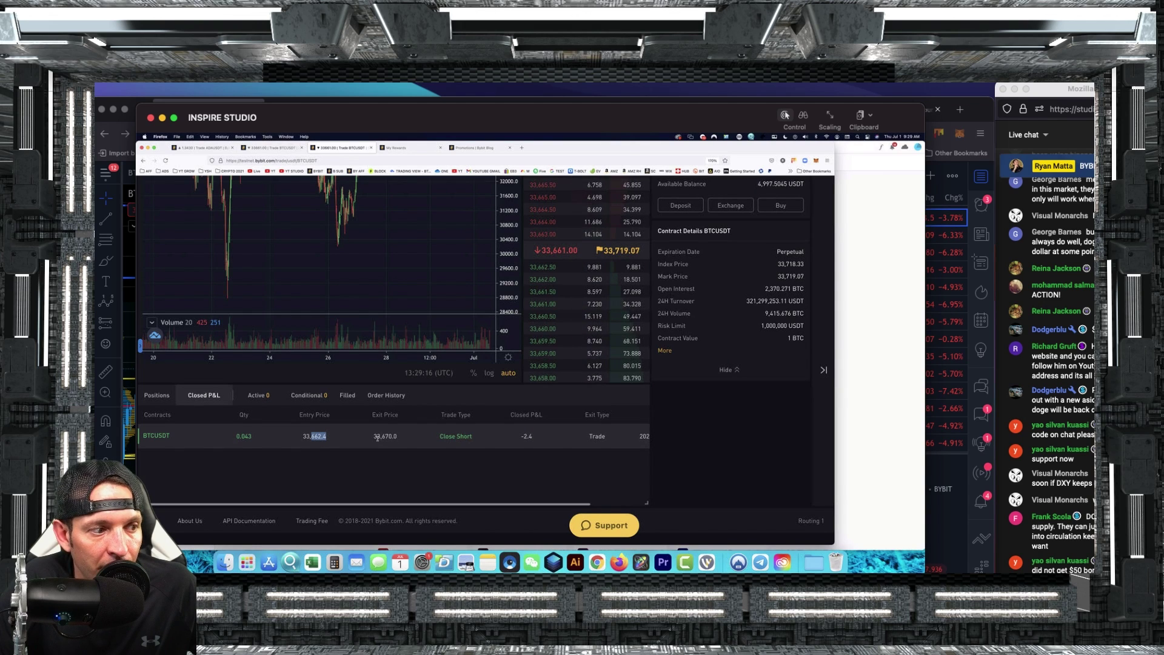
pyautogui.moveTo(378, 436); pyautogui.dragTo(398, 435)
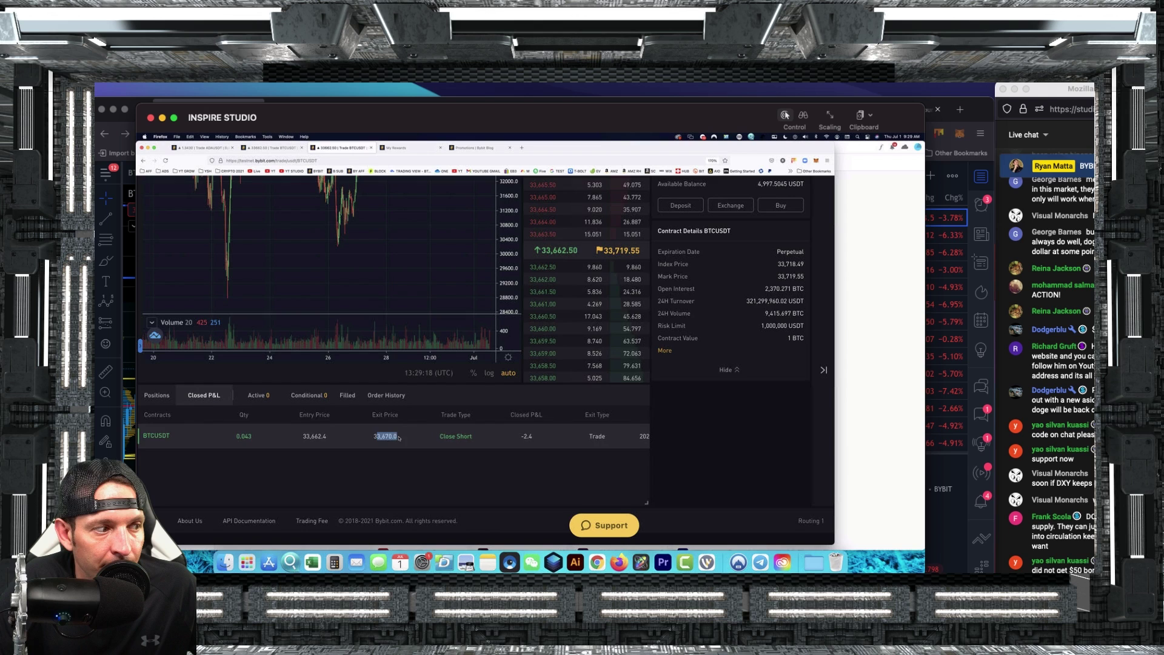
pyautogui.scroll(1, 397, 436)
pyautogui.scroll(-1, 398, 452)
pyautogui.moveTo(520, 436); pyautogui.dragTo(534, 436)
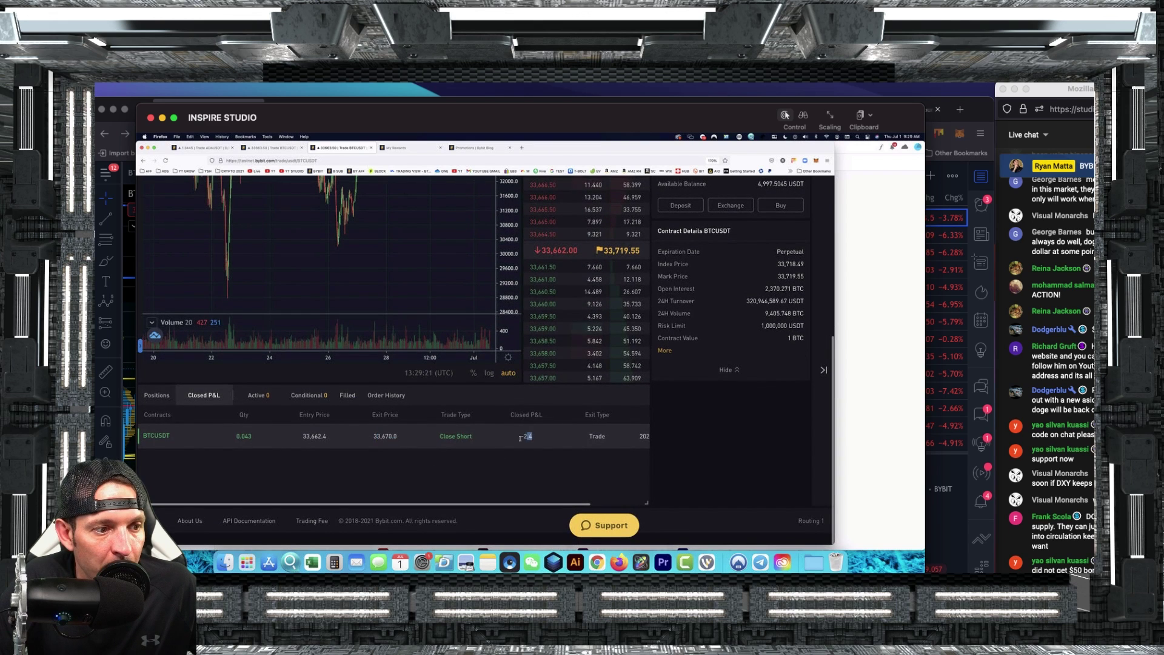
pyautogui.hscroll(2, 553, 452)
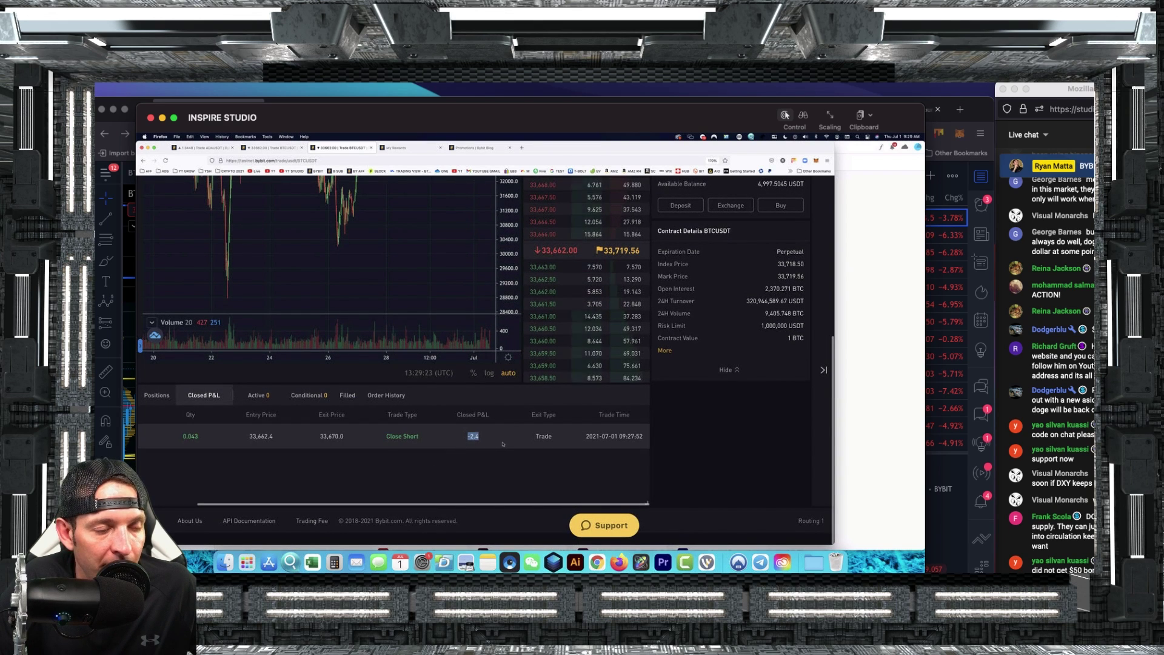
pyautogui.scroll(5, 515, 388)
pyautogui.scroll(10, 485, 357)
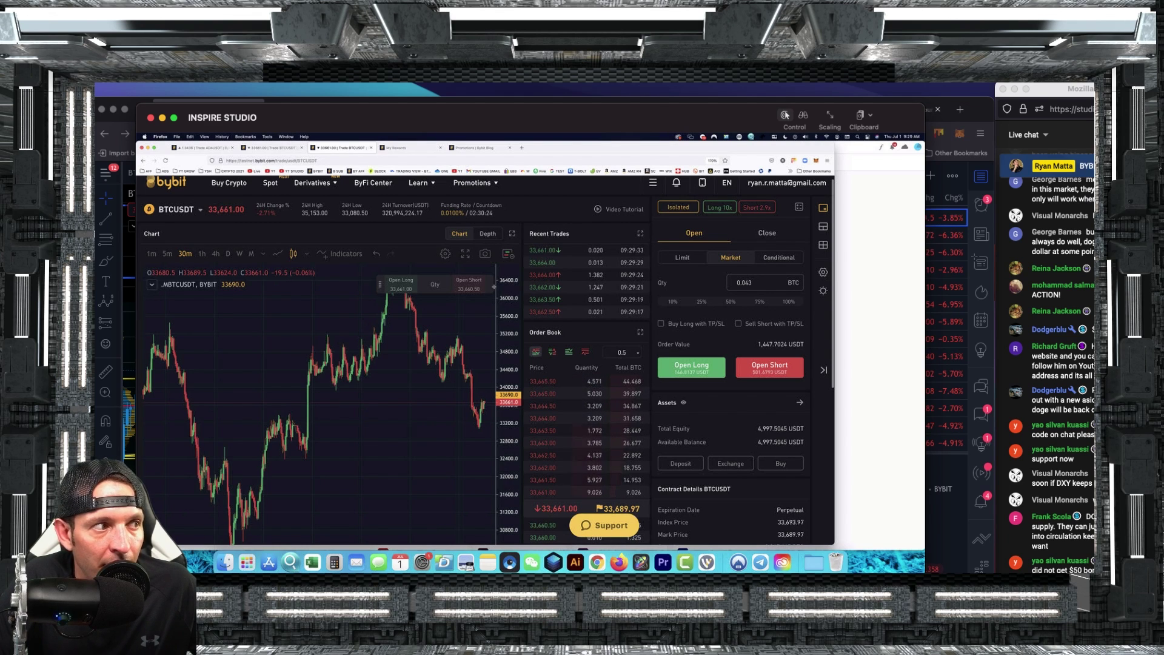
# Note the 1,447.7024 USDT order value for the 0.043 BTC quantity.
pyautogui.scroll(-8, 494, 286)
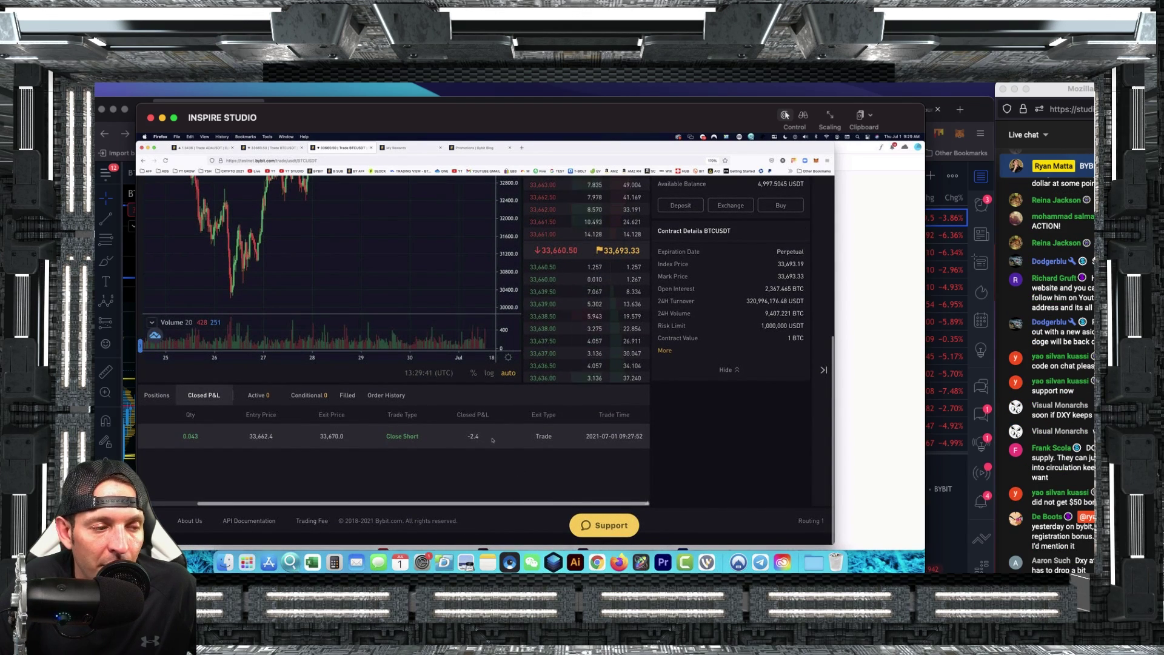
pyautogui.scroll(5, 538, 265)
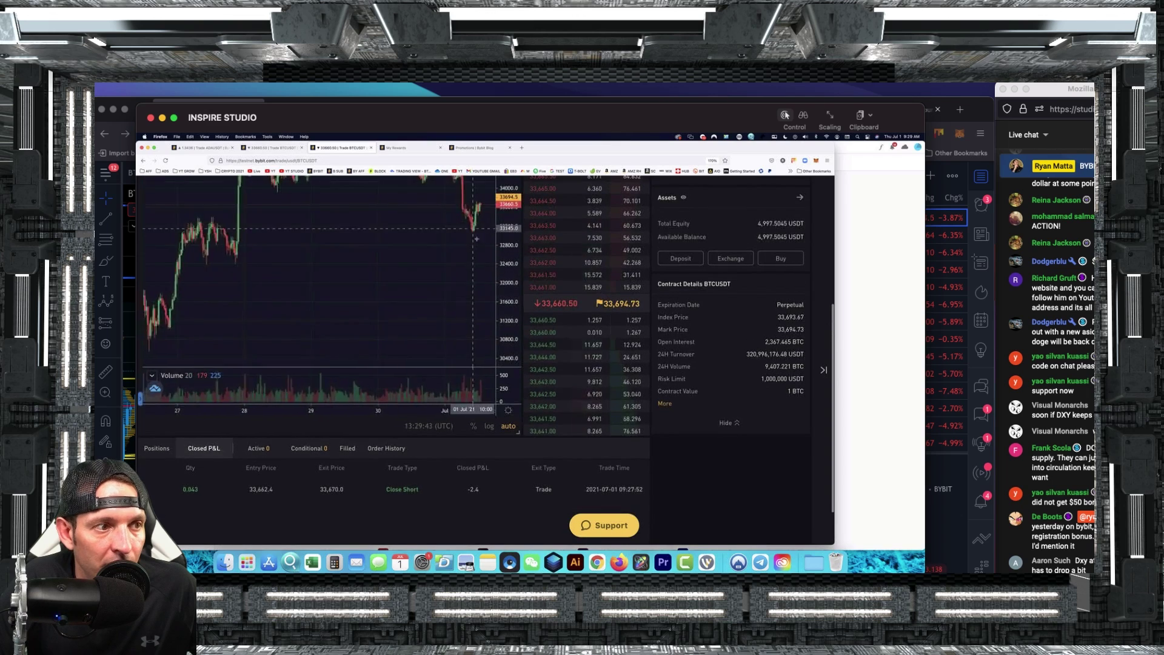
pyautogui.scroll(4, 538, 264)
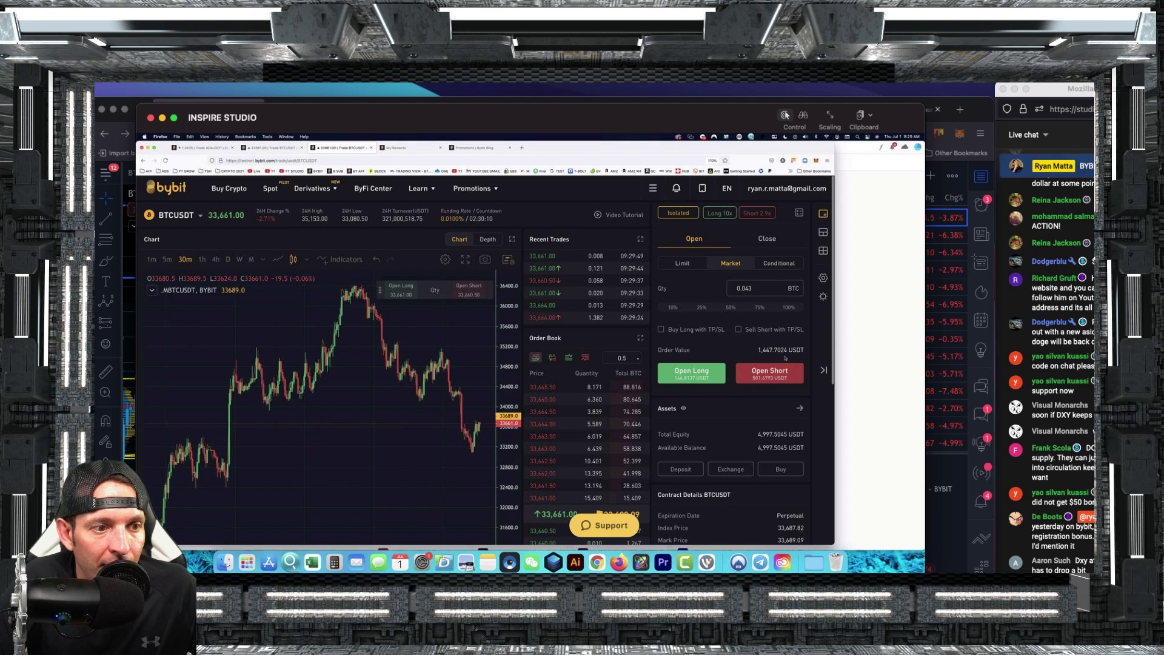
pyautogui.moveTo(758, 350); pyautogui.dragTo(803, 352)
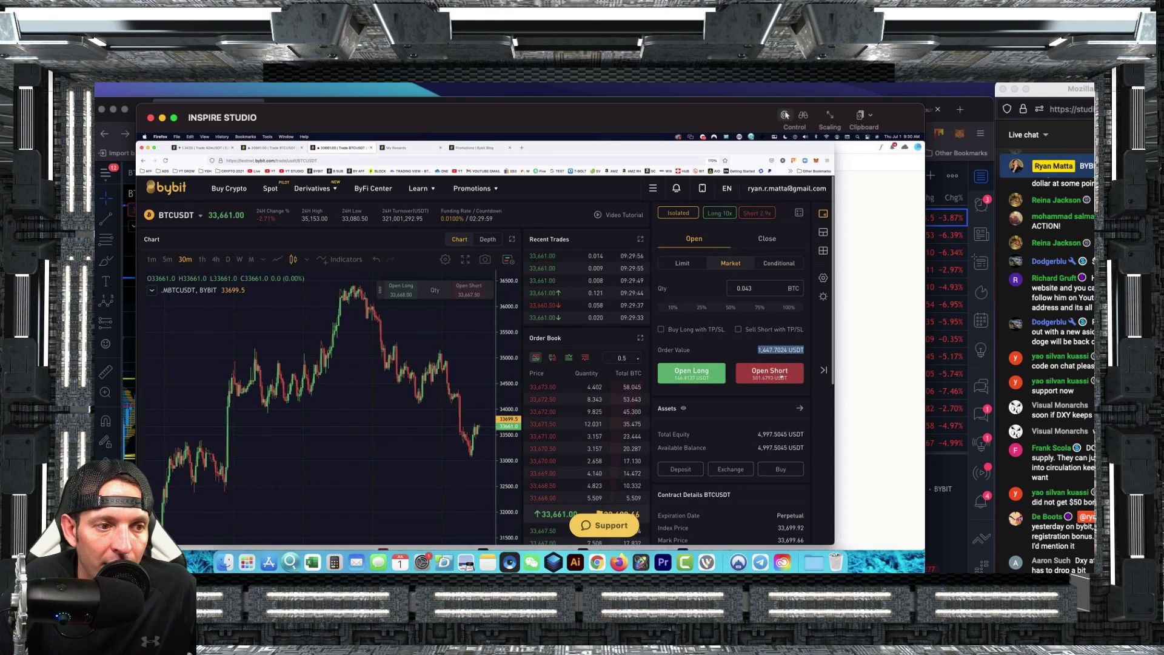
# Check the Positions tab to confirm no BTCUSDT position remains open.
pyautogui.scroll(-1, 640, 514)
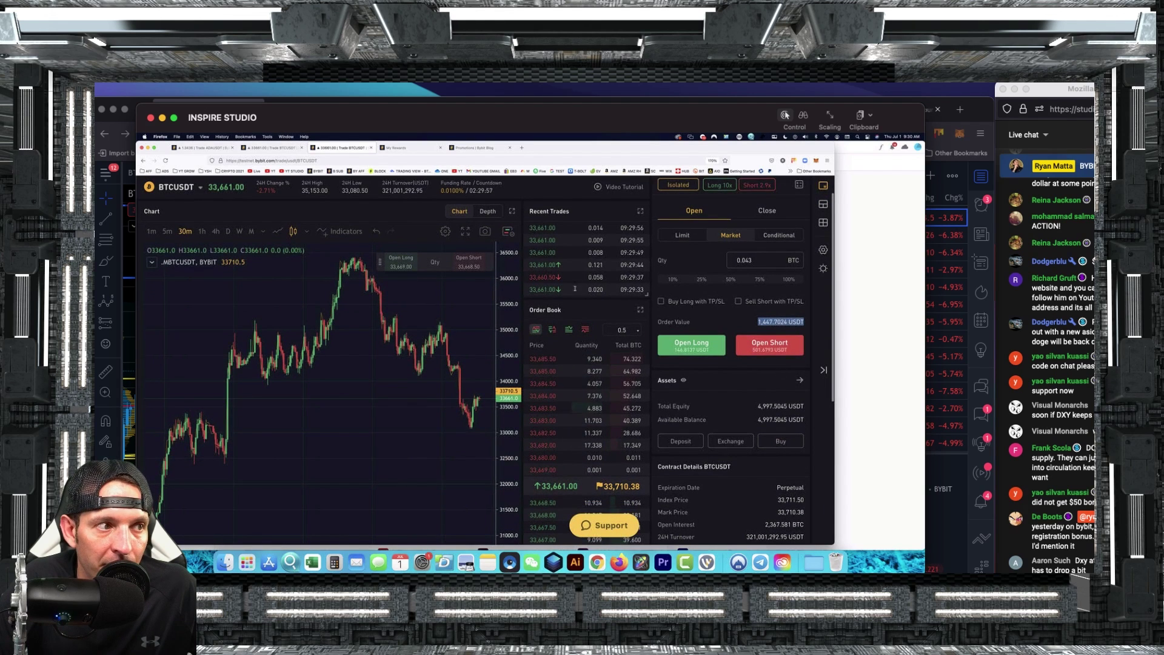
pyautogui.scroll(1, 528, 201)
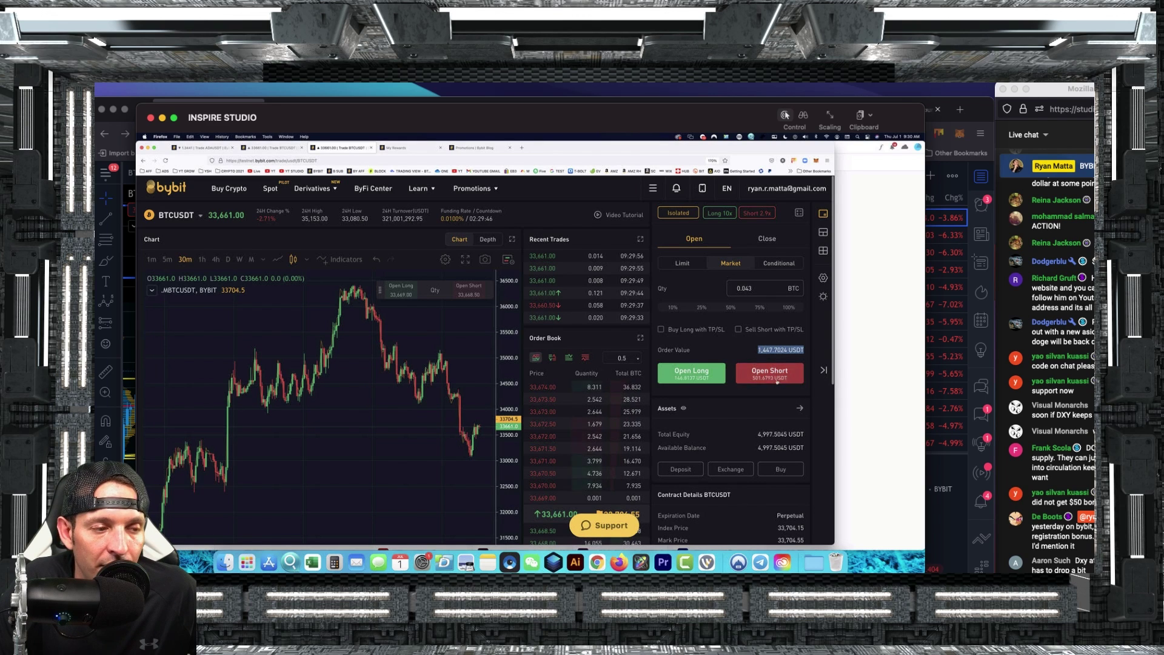
pyautogui.scroll(-5, 174, 453)
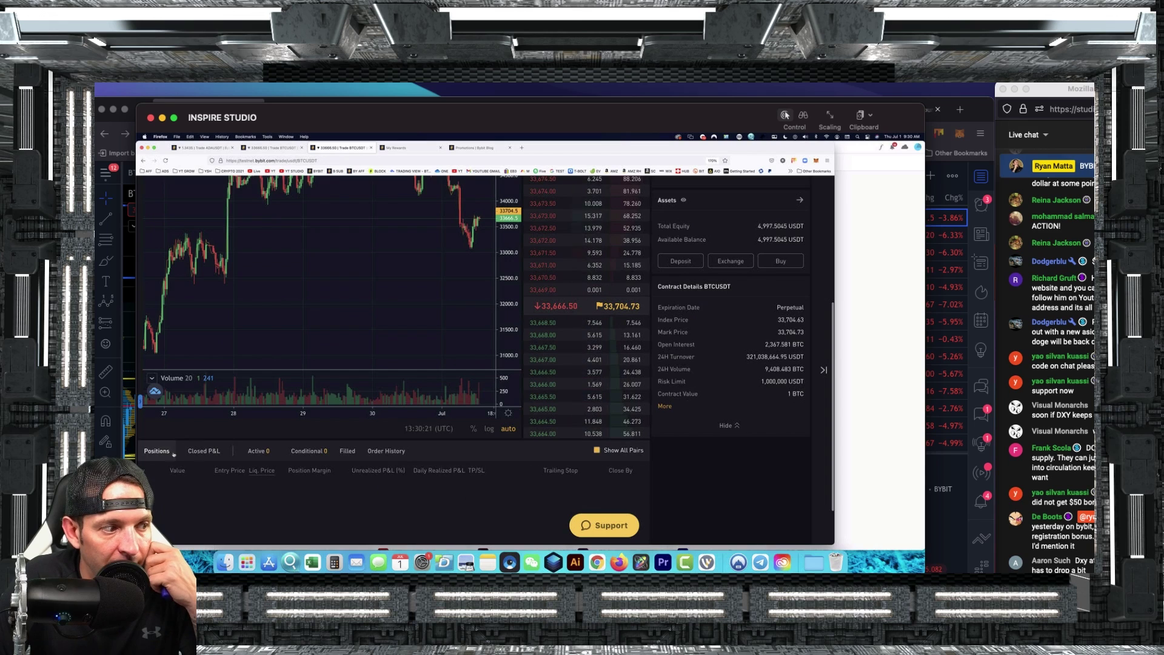
pyautogui.click(158, 451)
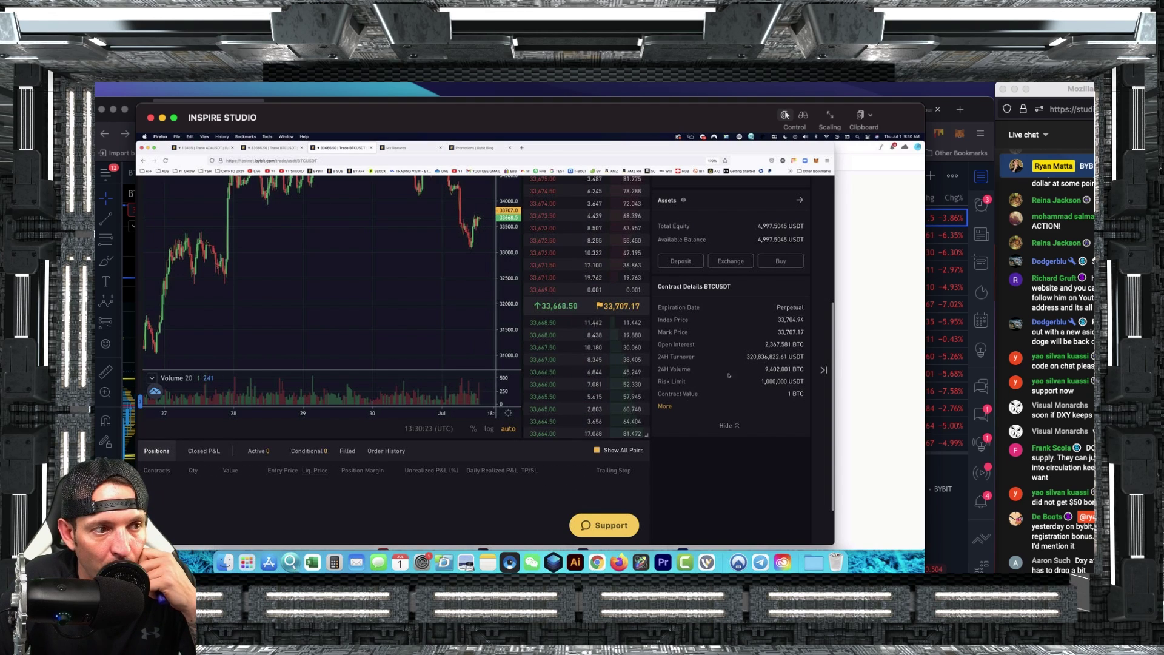
pyautogui.scroll(5, 729, 375)
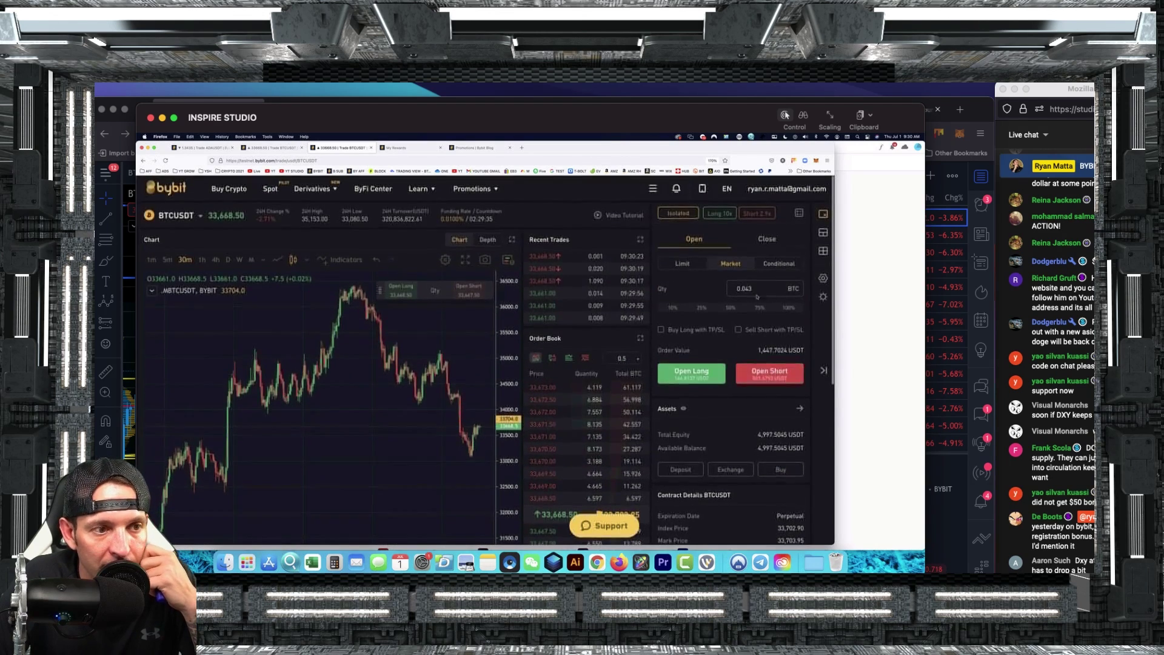
# Switch the BTCUSDT order form to Limit, with order price 33668.5 and an empty quantity.
pyautogui.click(683, 265)
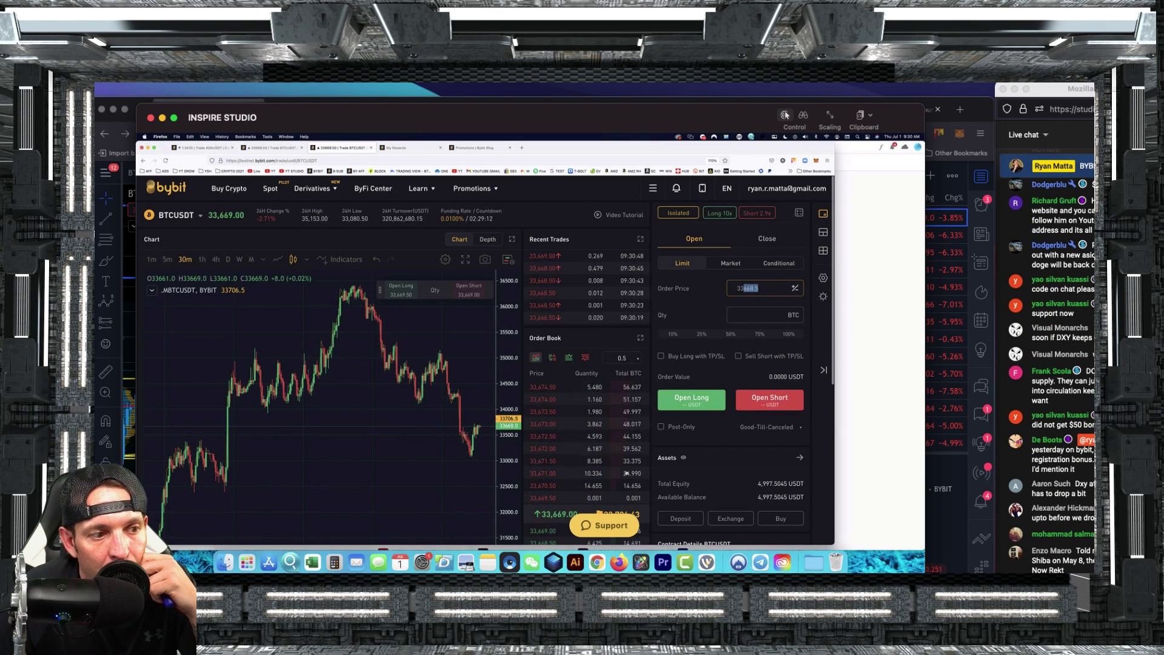
pyautogui.scroll(-2, 608, 473)
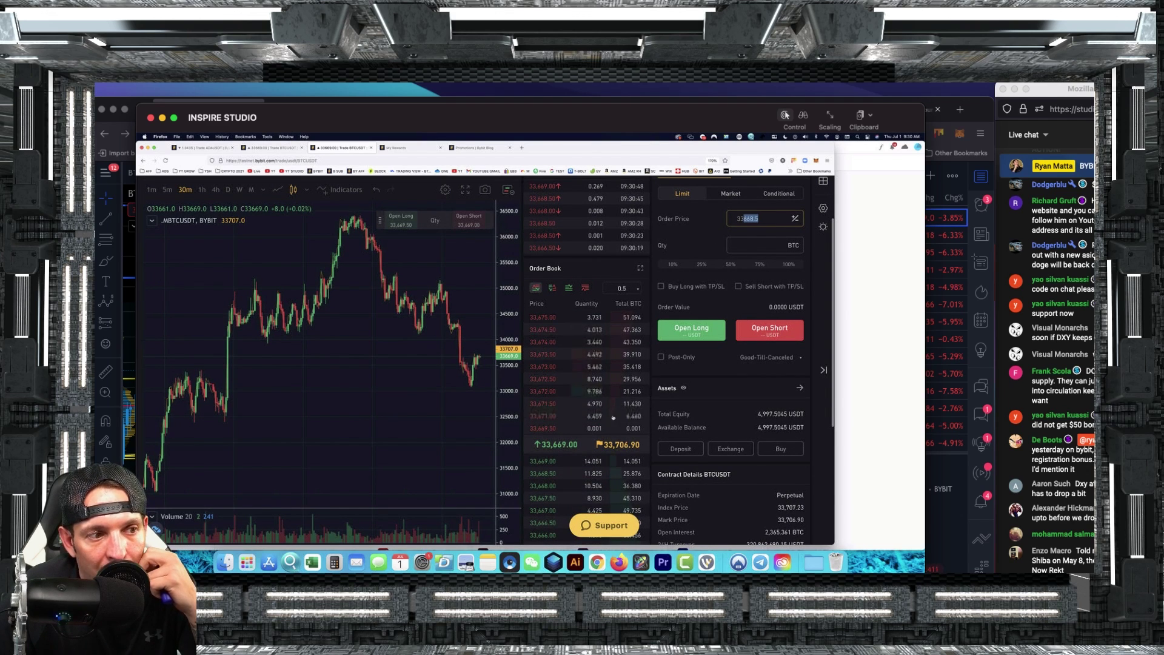
pyautogui.moveTo(630, 456)
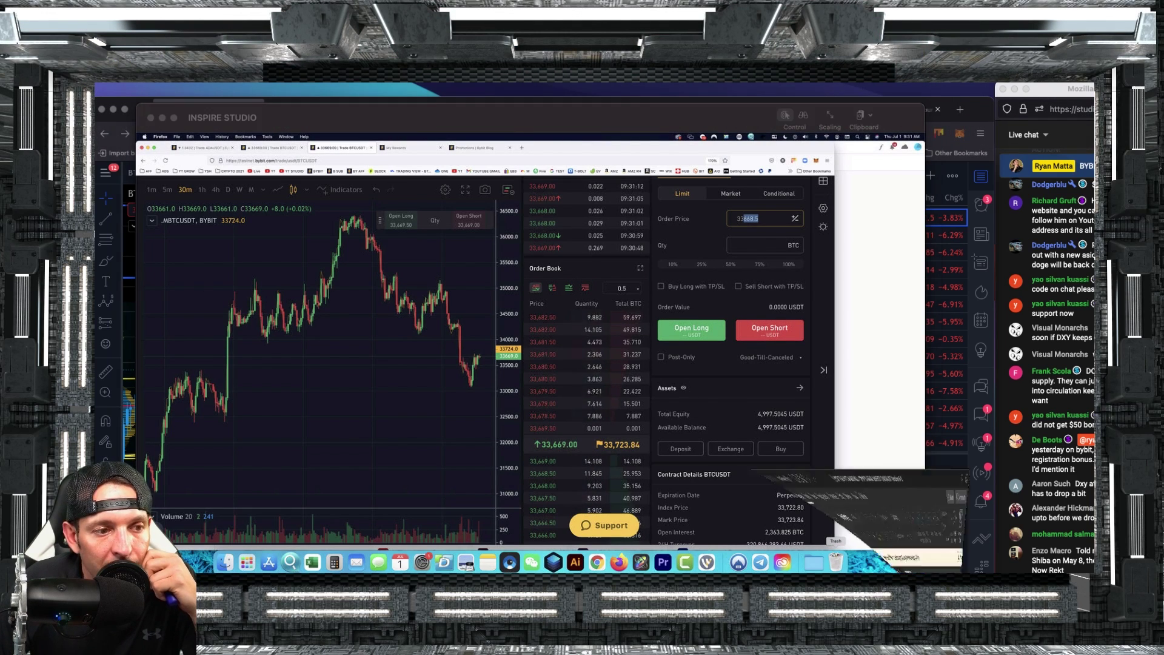
# Show the checklist's Setting Limit Buy Orders table, with targets from $10.58 to $2.64.
pyautogui.click(836, 538)
pyautogui.scroll(10, 736, 395)
pyautogui.scroll(-15, 843, 464)
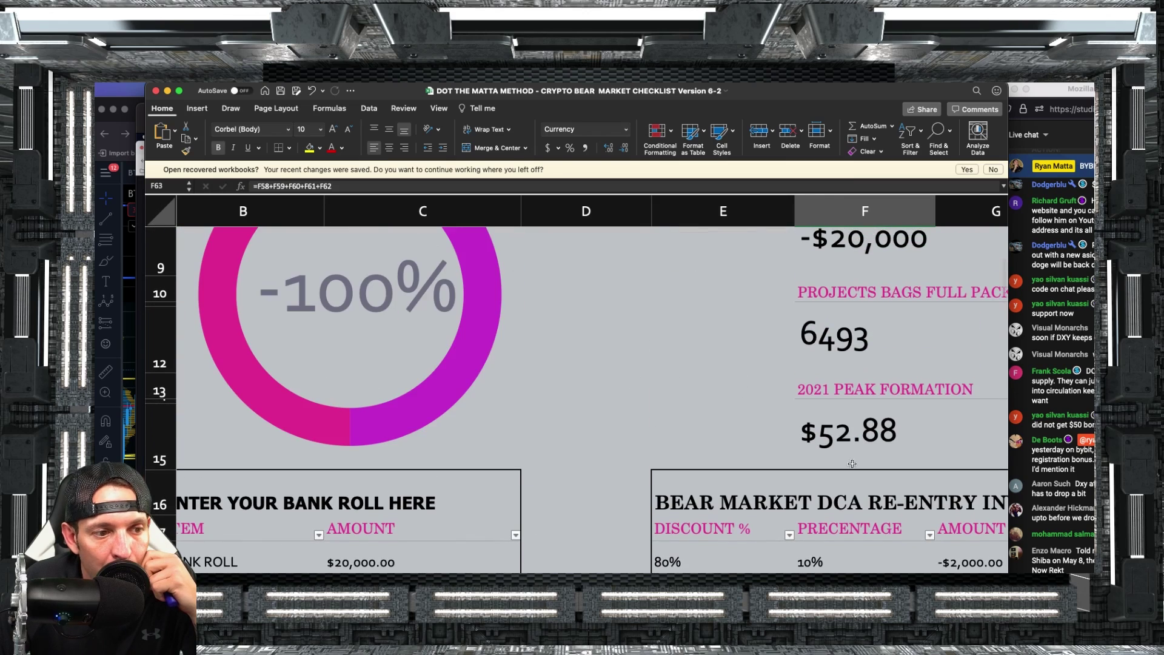
pyautogui.scroll(-2, 837, 466)
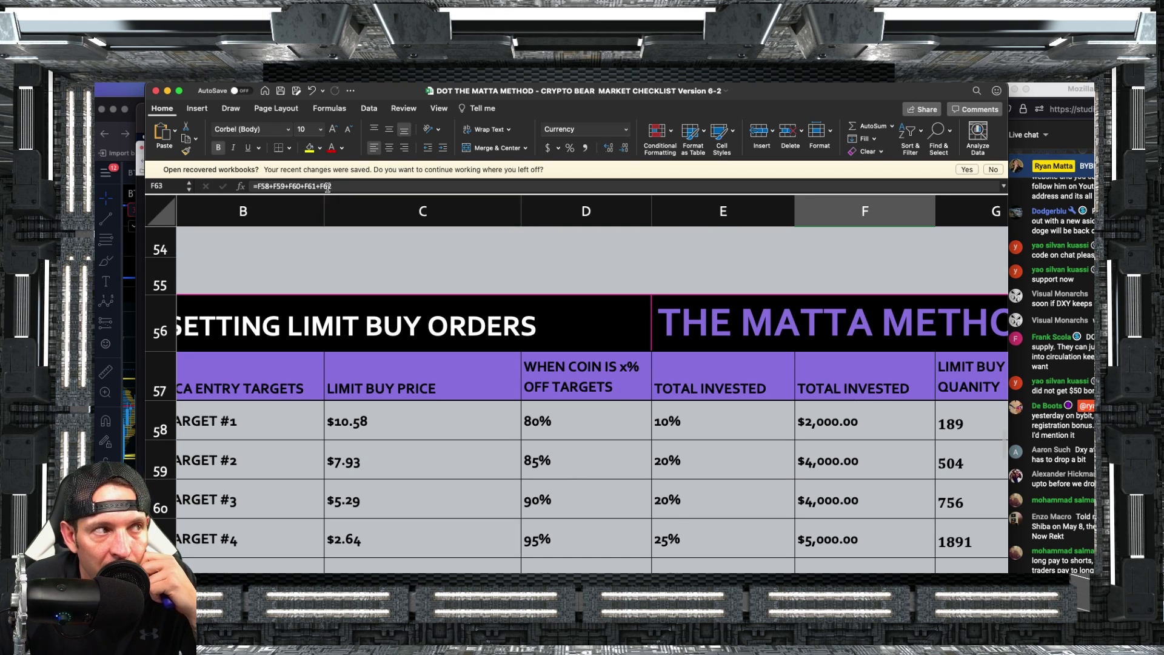
pyautogui.rightClick(921, 571)
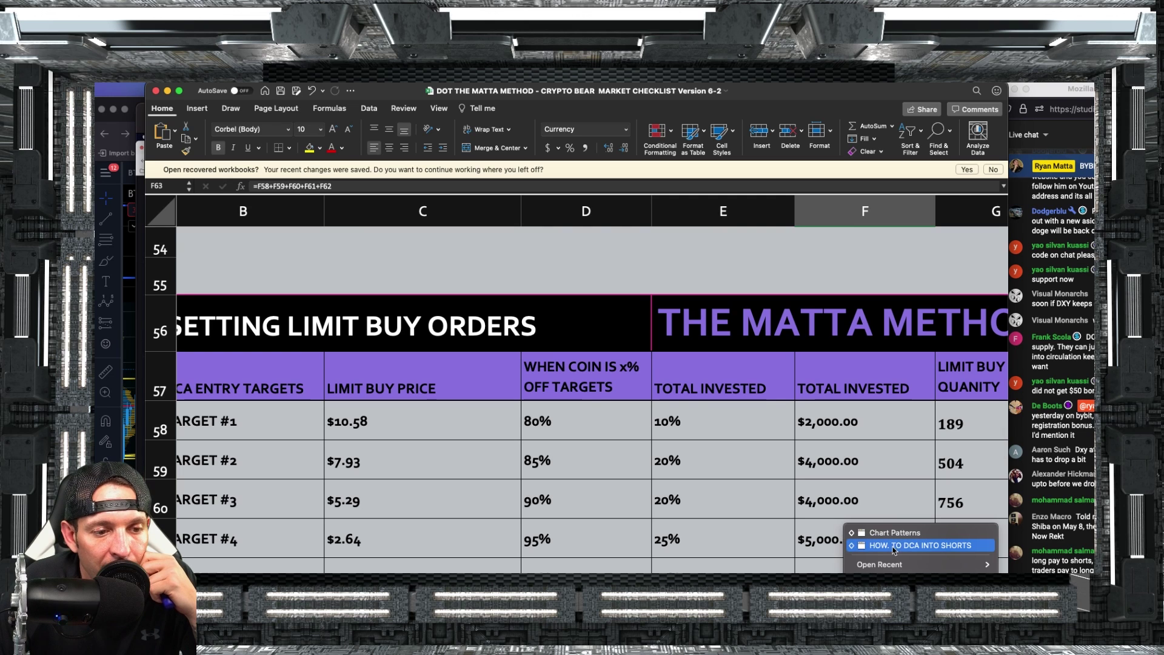
# Dismiss the recent-documents menu and leave Excel for the TradingView BTCUSDT chart.
pyautogui.click(897, 545)
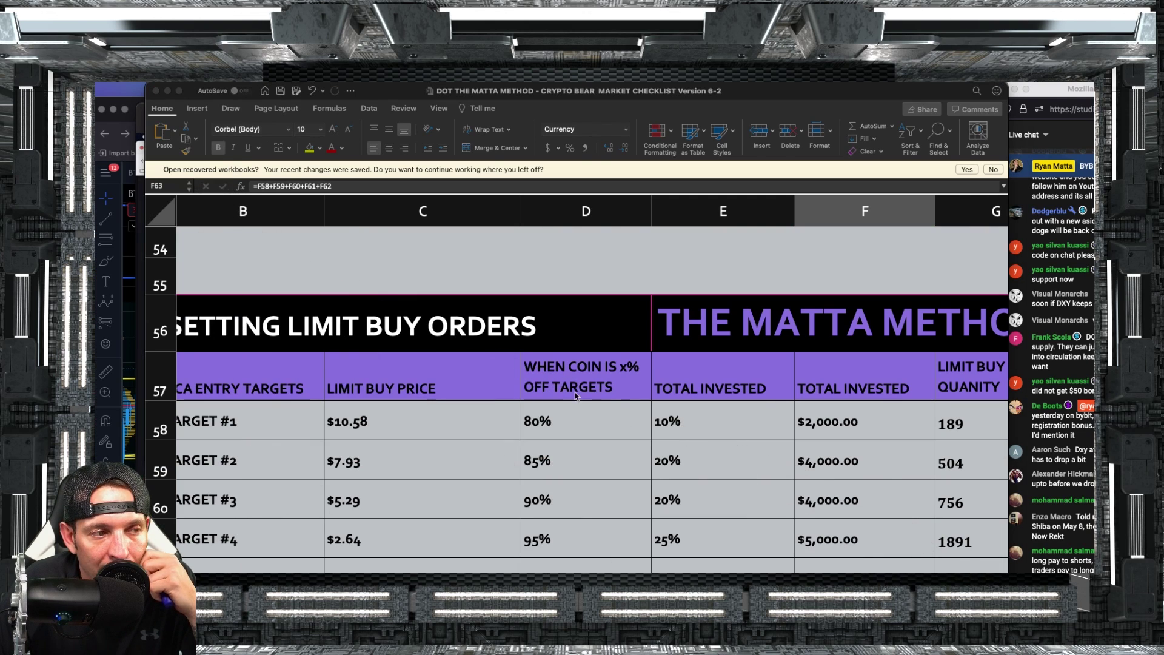